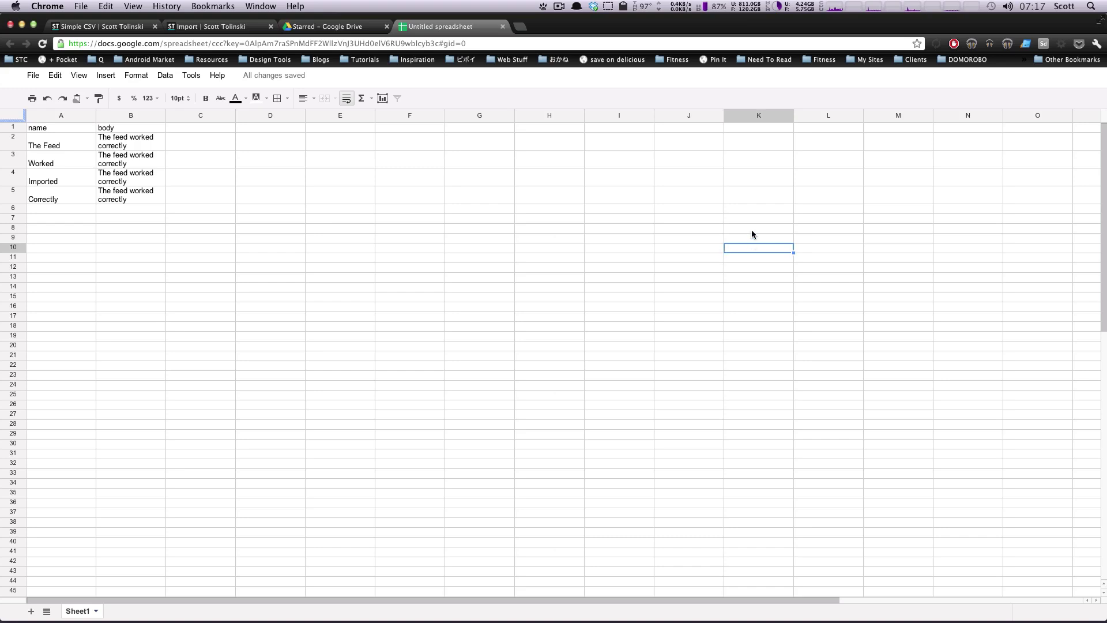
Step: Examine the spreadsheet's name and body column headers and the four data rows beneath them
click(638, 247)
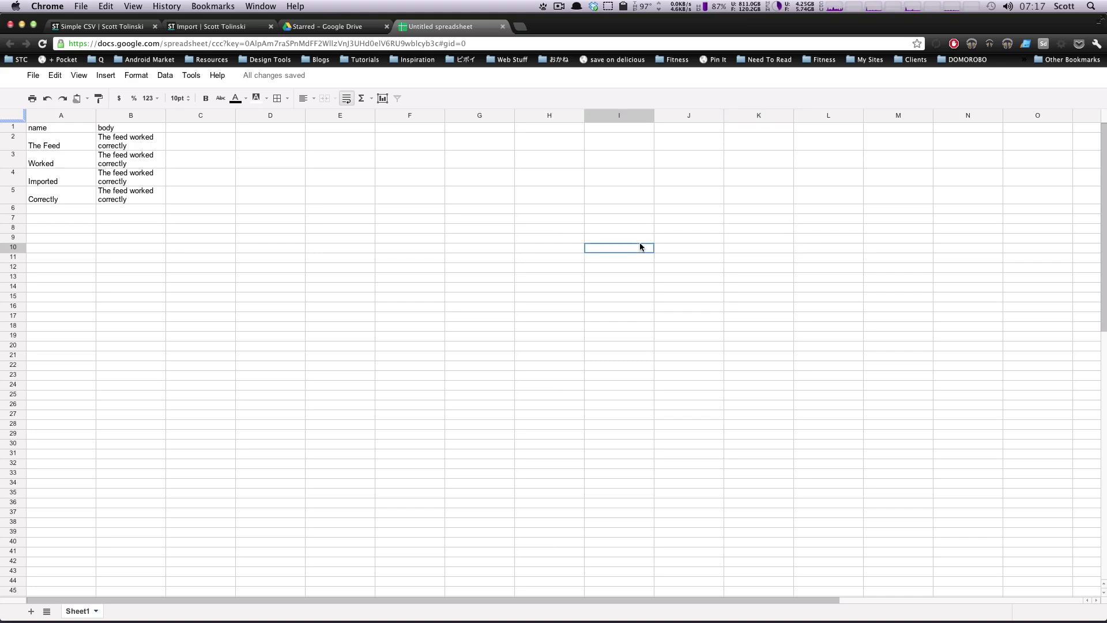
click(145, 181)
click(147, 199)
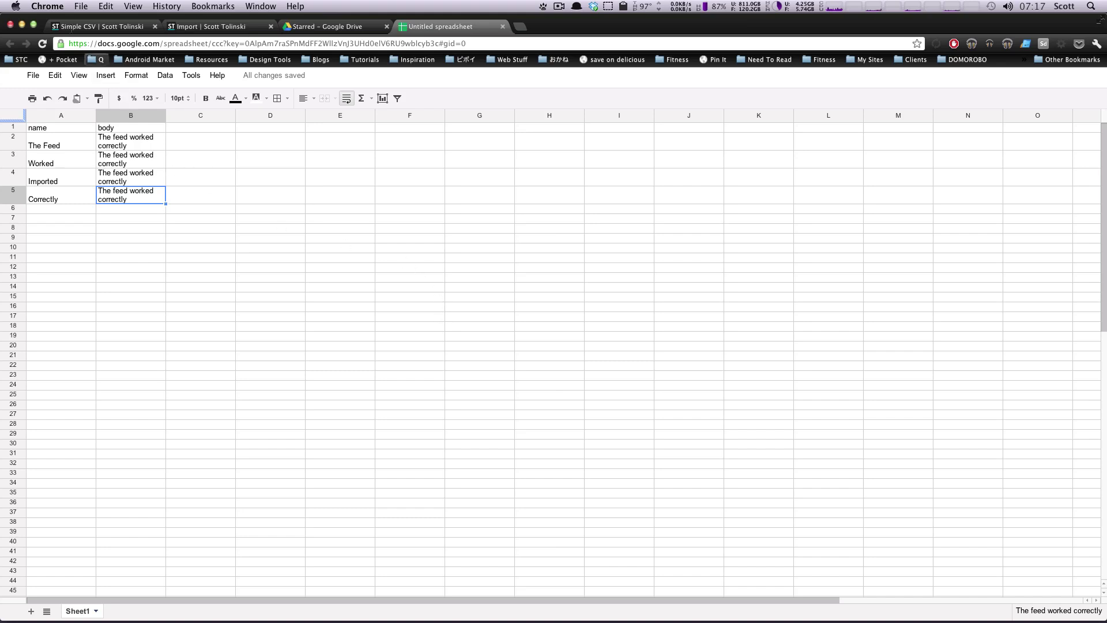
click(132, 184)
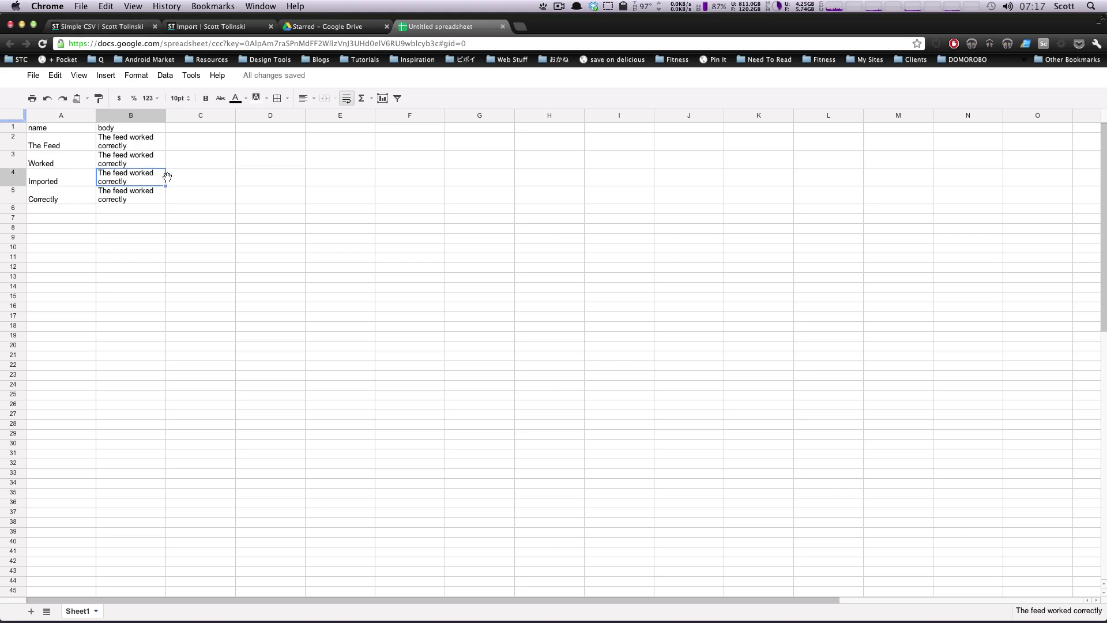
click(64, 133)
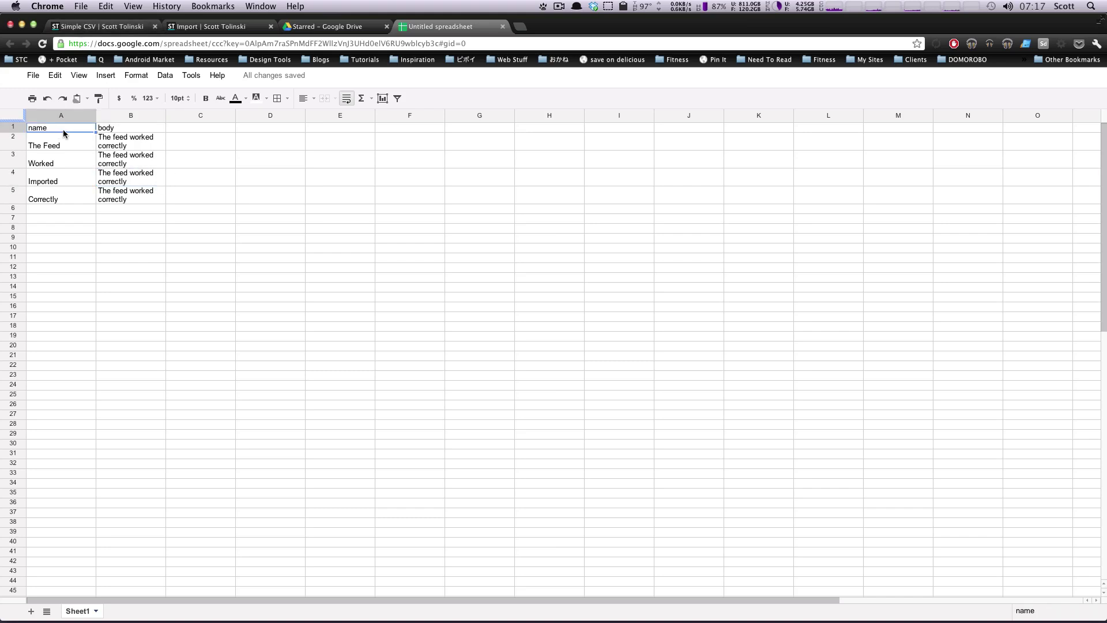
click(122, 132)
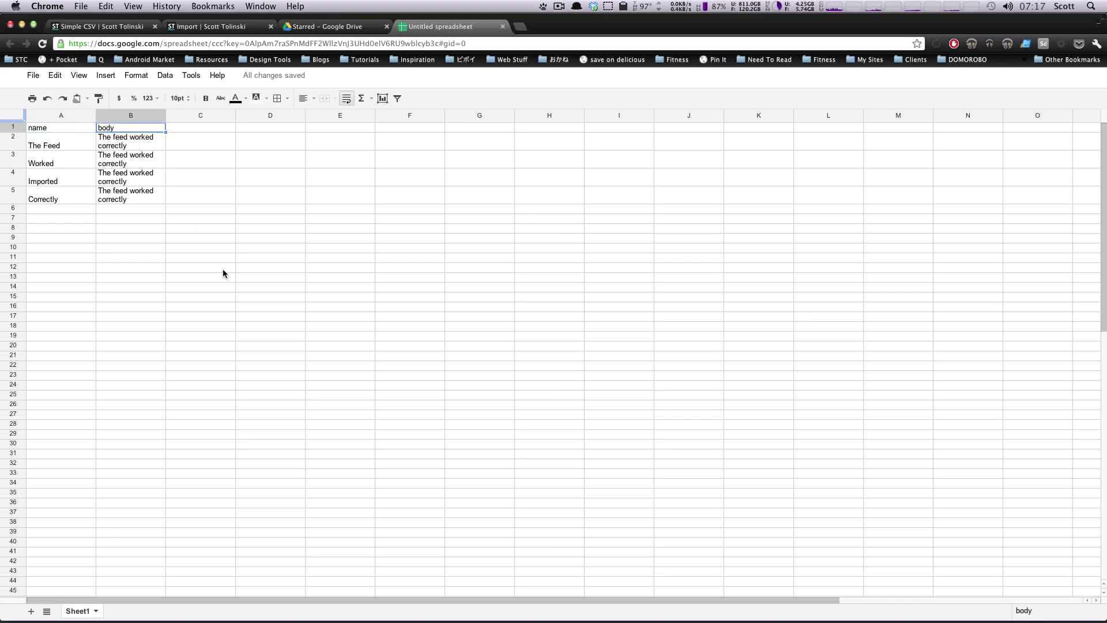
drag(55, 143, 51, 199)
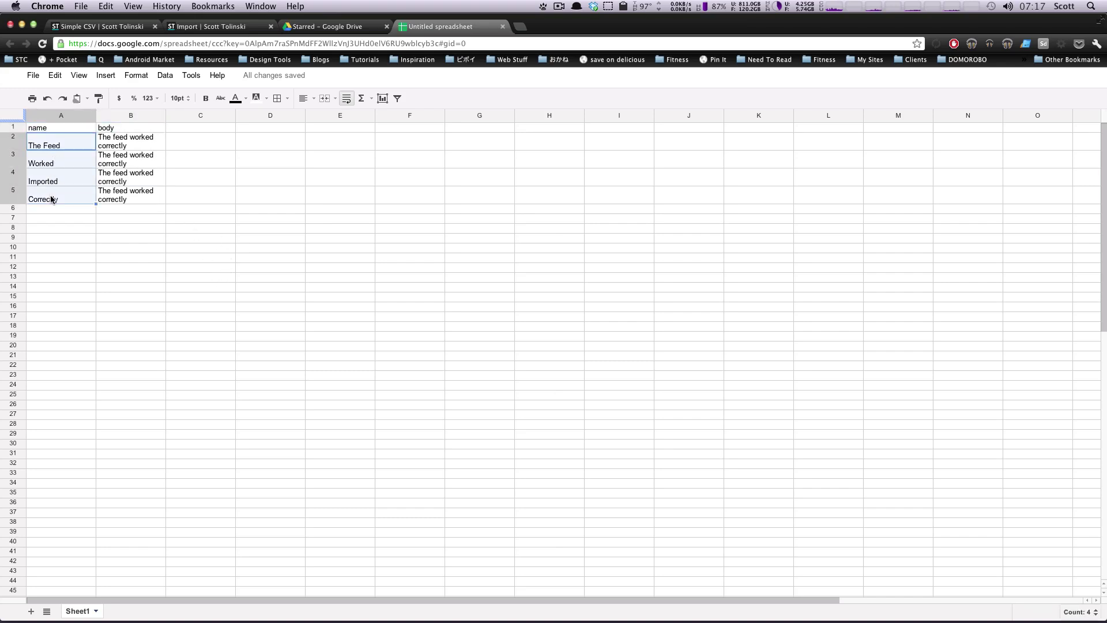
drag(118, 144, 111, 196)
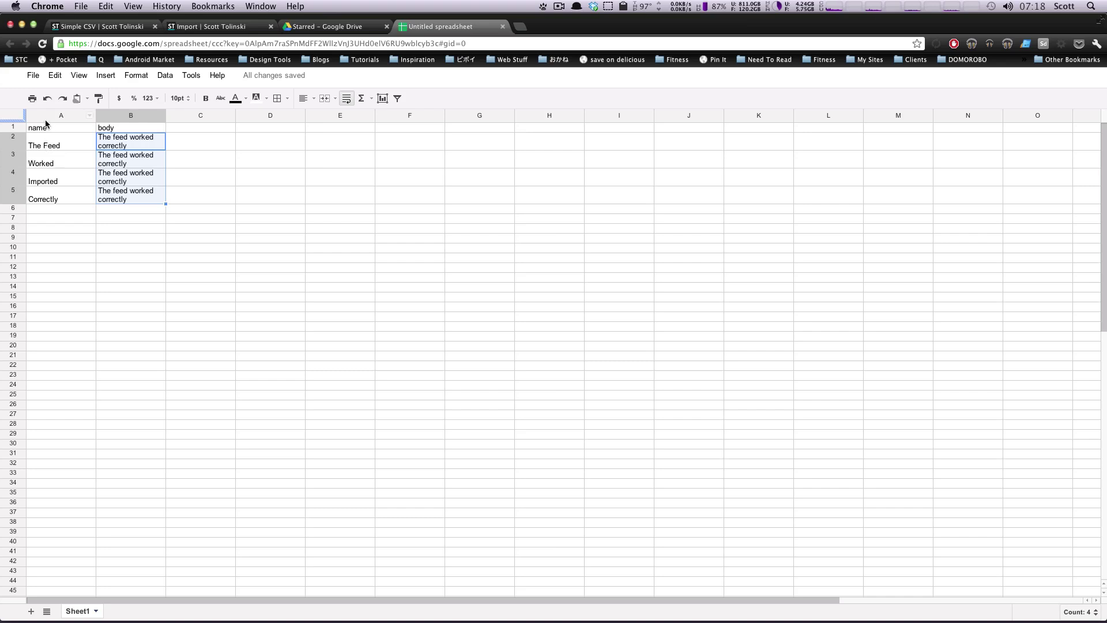
Step: Switch to the Drupal admin site and start a new content type named Feed
click(99, 27)
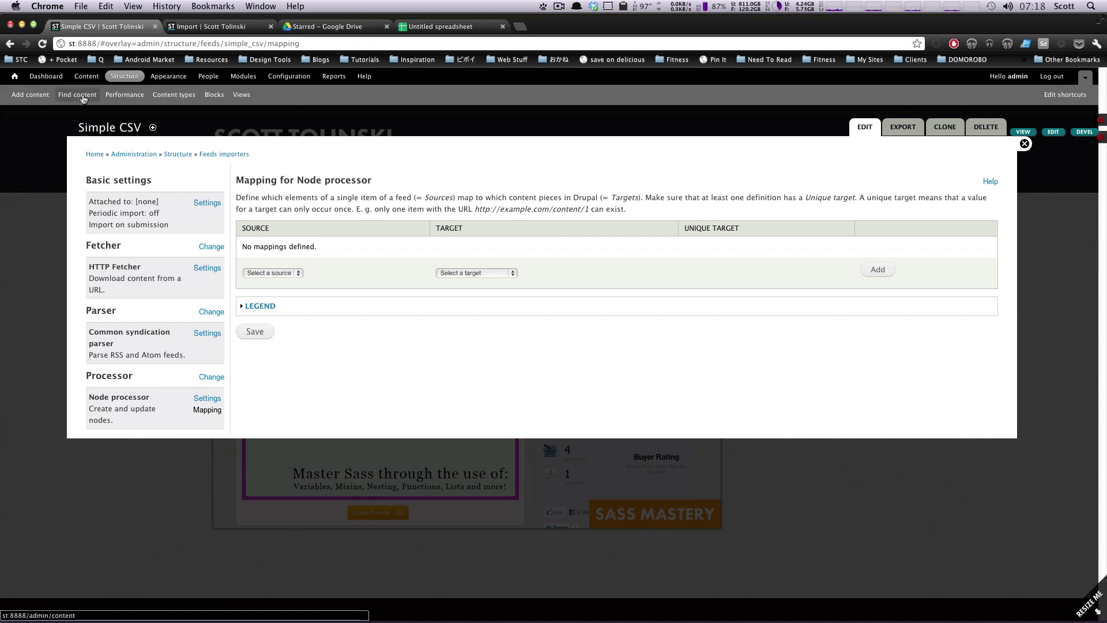
click(182, 95)
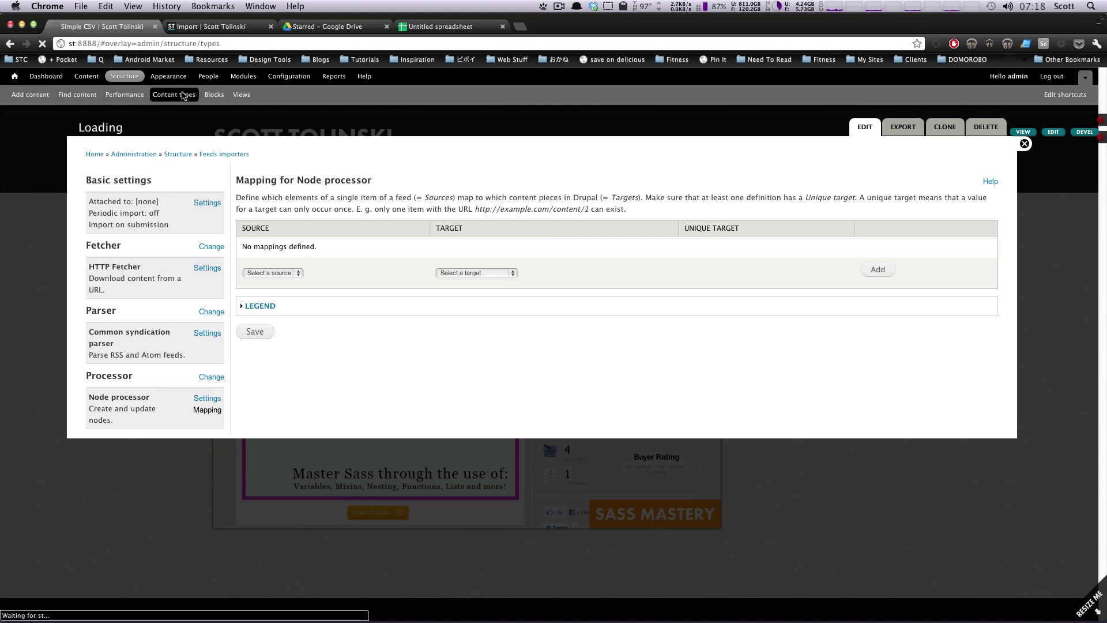
click(123, 180)
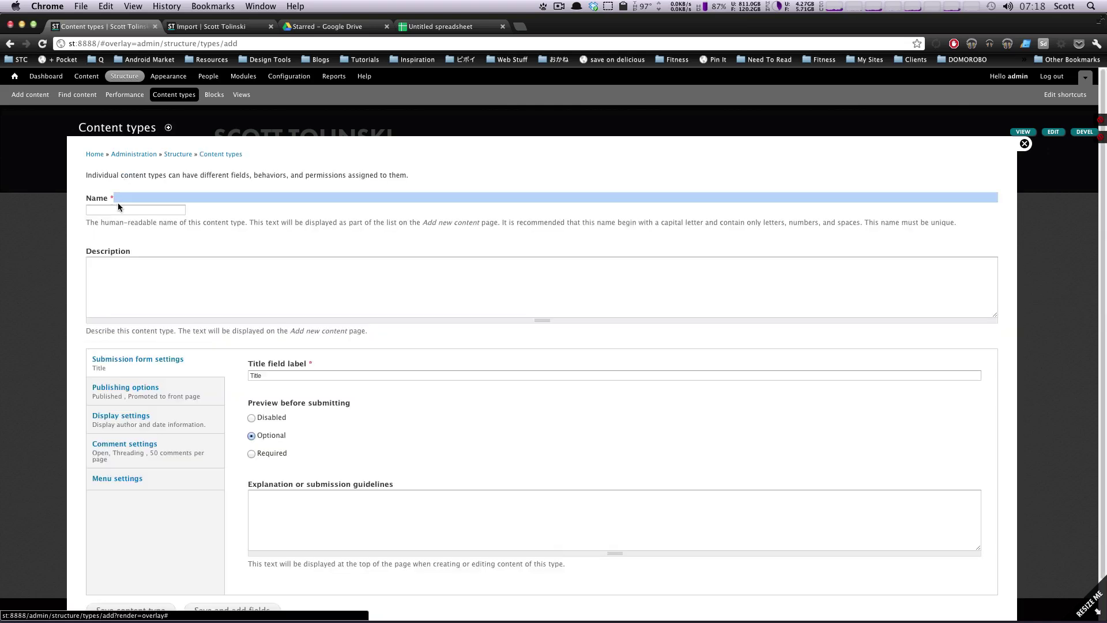
click(118, 206)
text(Feed)
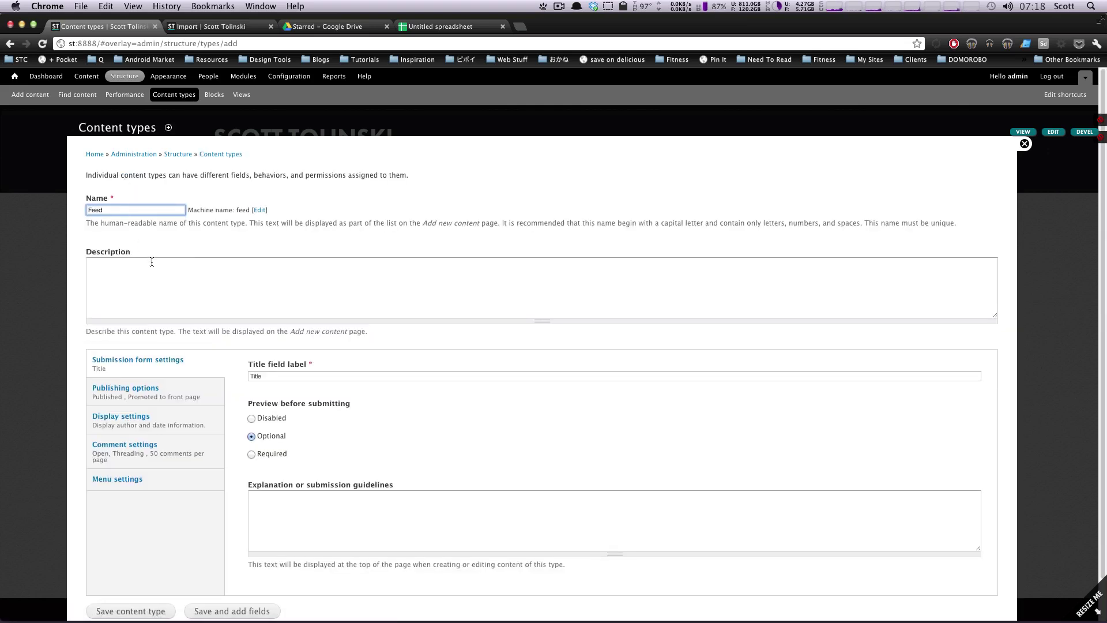
Step: Turn off author and date information for the Feed content type and save it, continuing to its field management
scroll(300, 419, down, 2)
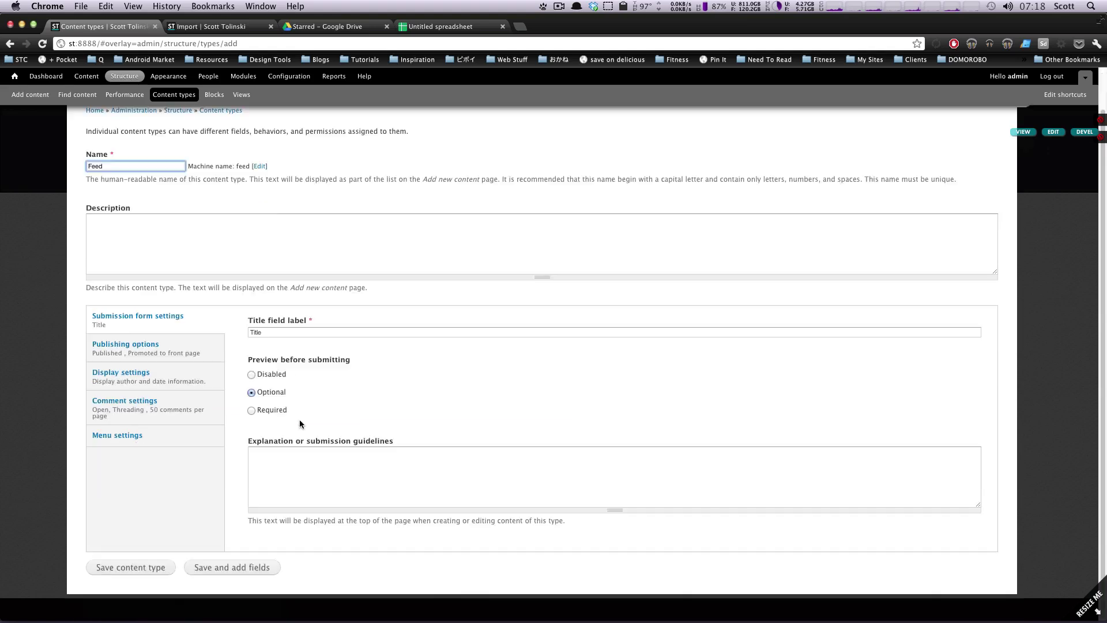
click(173, 357)
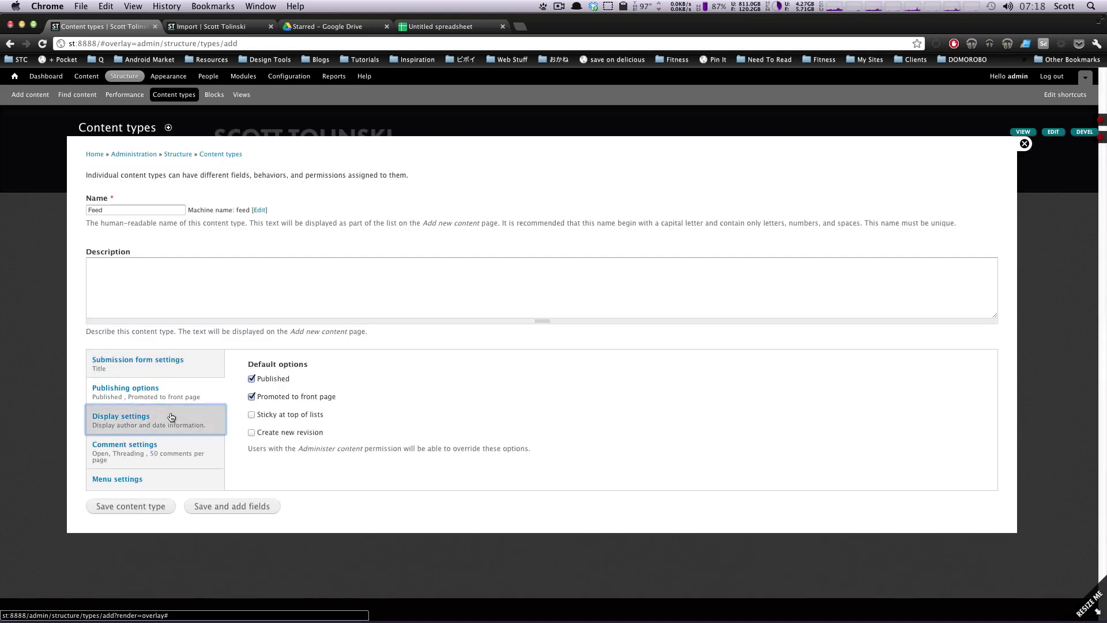
click(208, 414)
click(251, 363)
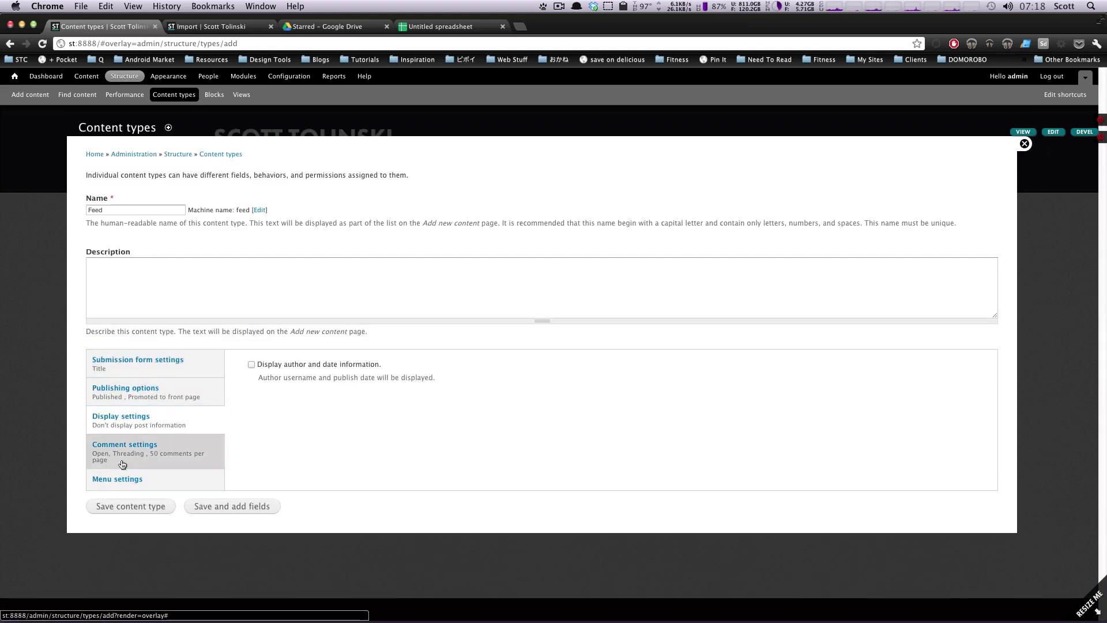
click(124, 445)
click(264, 378)
click(264, 378)
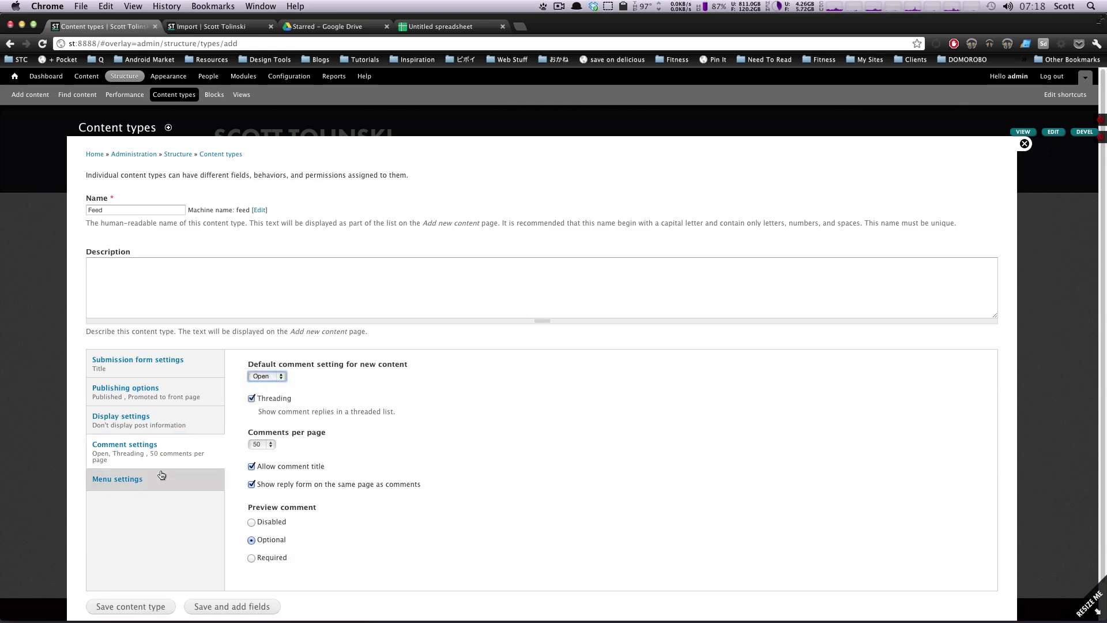
scroll(196, 557, down, 2)
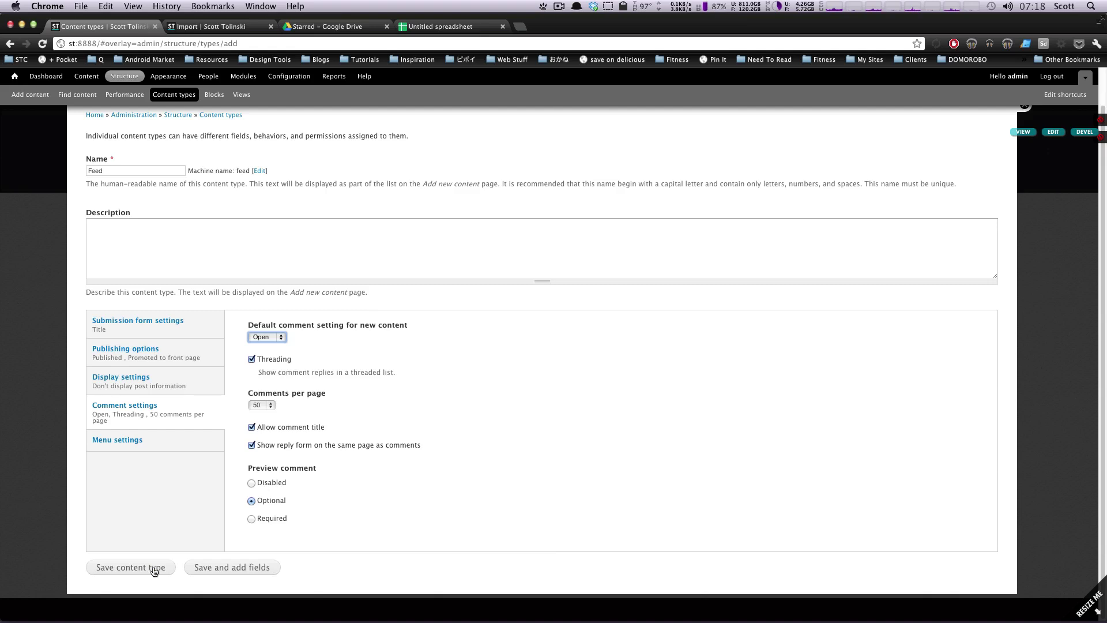
click(196, 568)
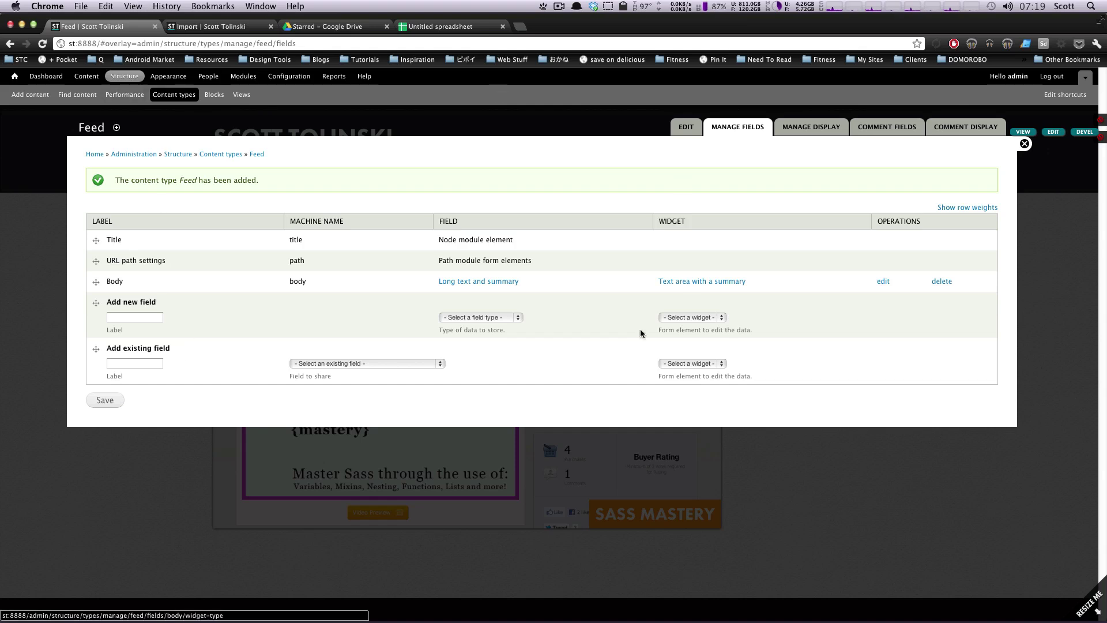
Step: Go to the Feeds importers in the site structure and open the Simple CSV importer for editing
click(121, 80)
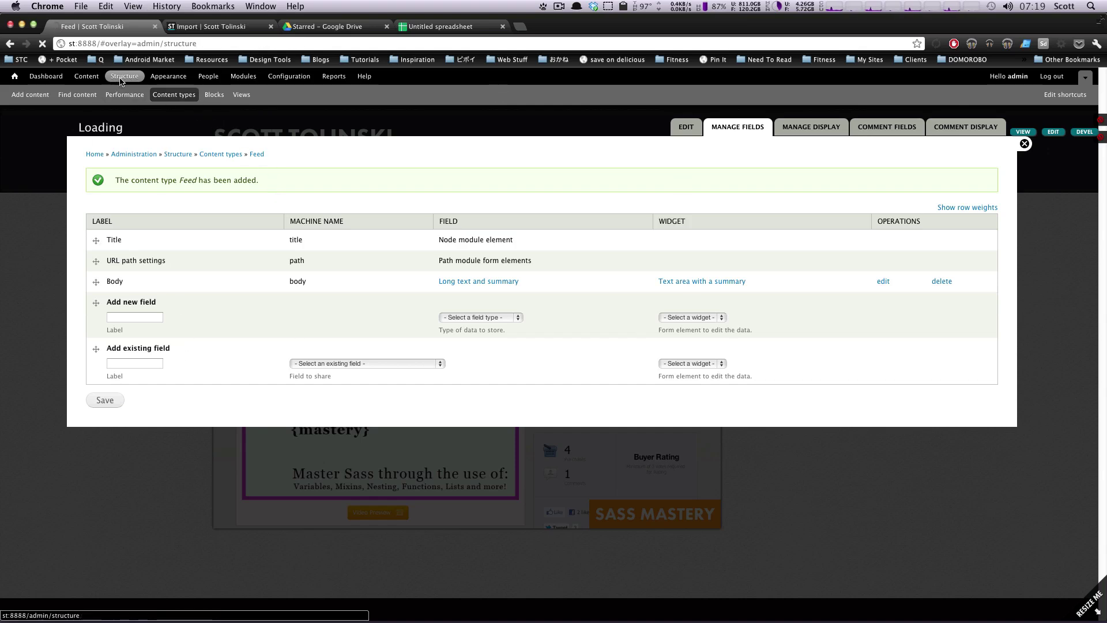
click(126, 243)
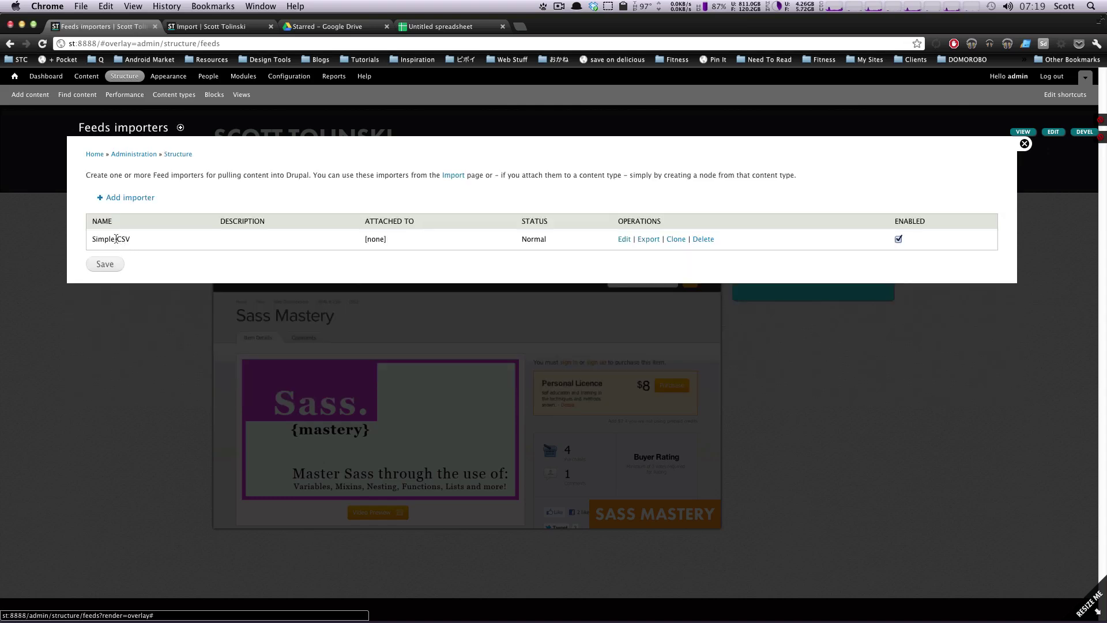
drag(93, 237, 127, 244)
click(130, 240)
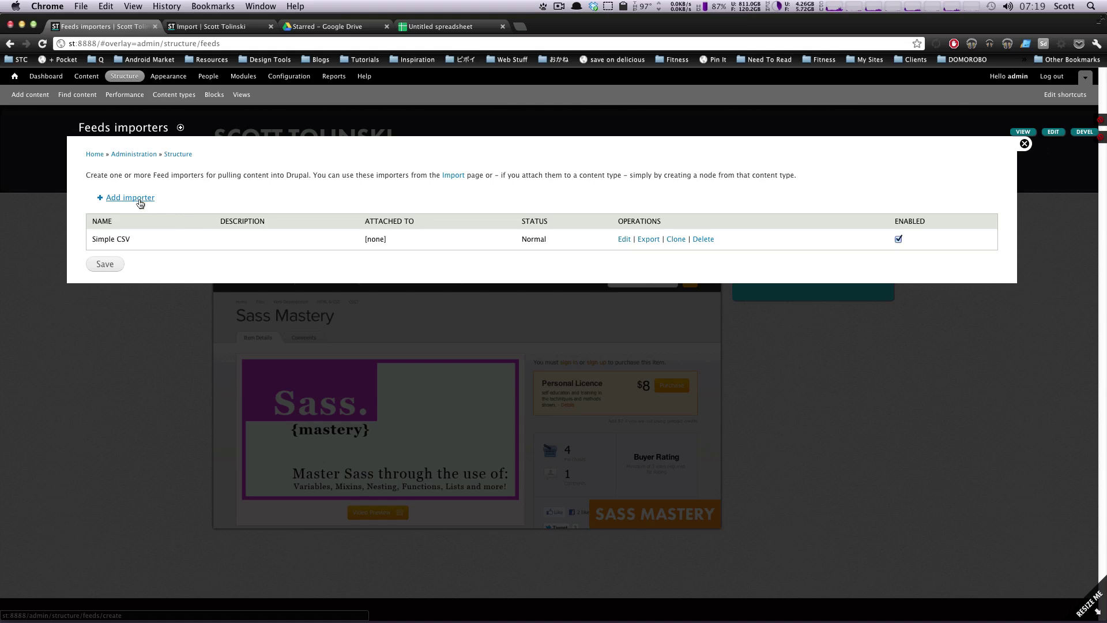
drag(142, 242, 96, 241)
click(140, 236)
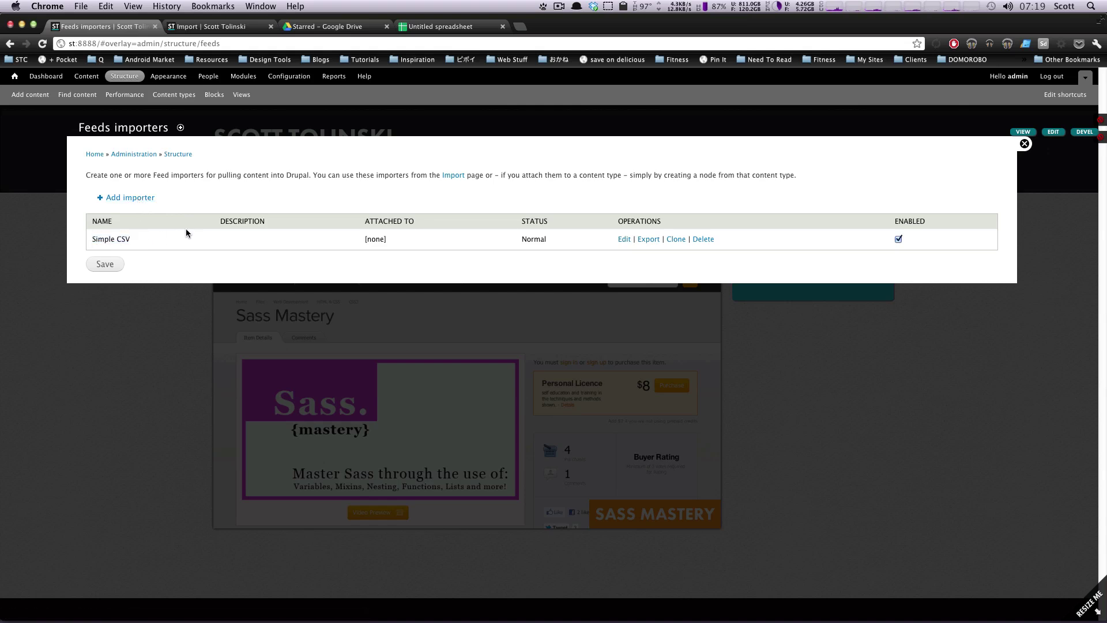
click(627, 239)
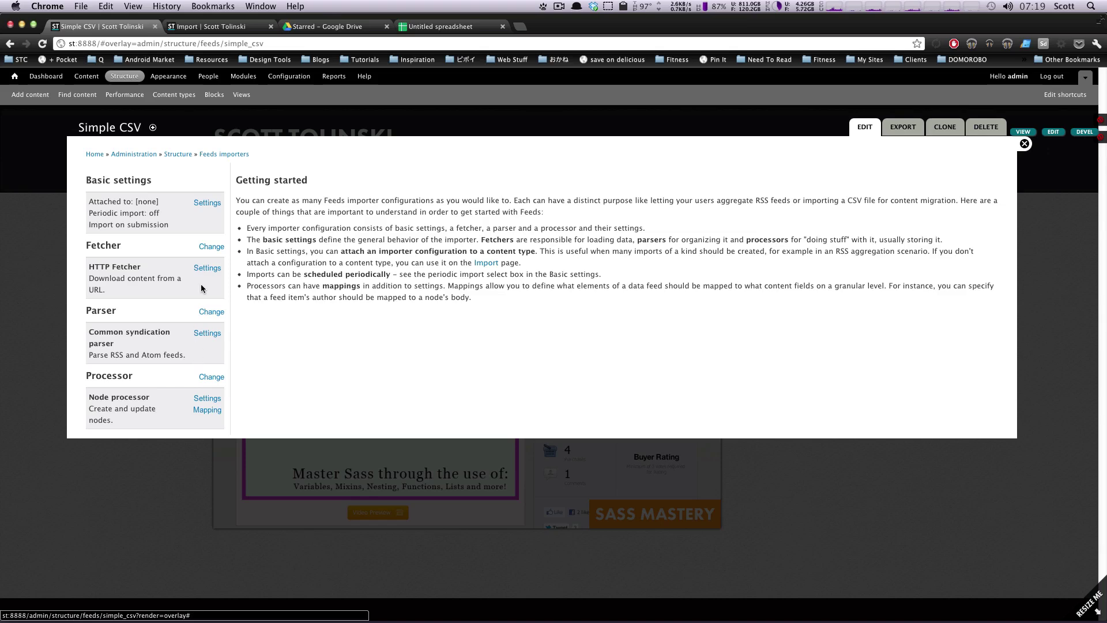
Step: Turn off import on submission in the Simple CSV importer's basic settings and save the changes
click(205, 204)
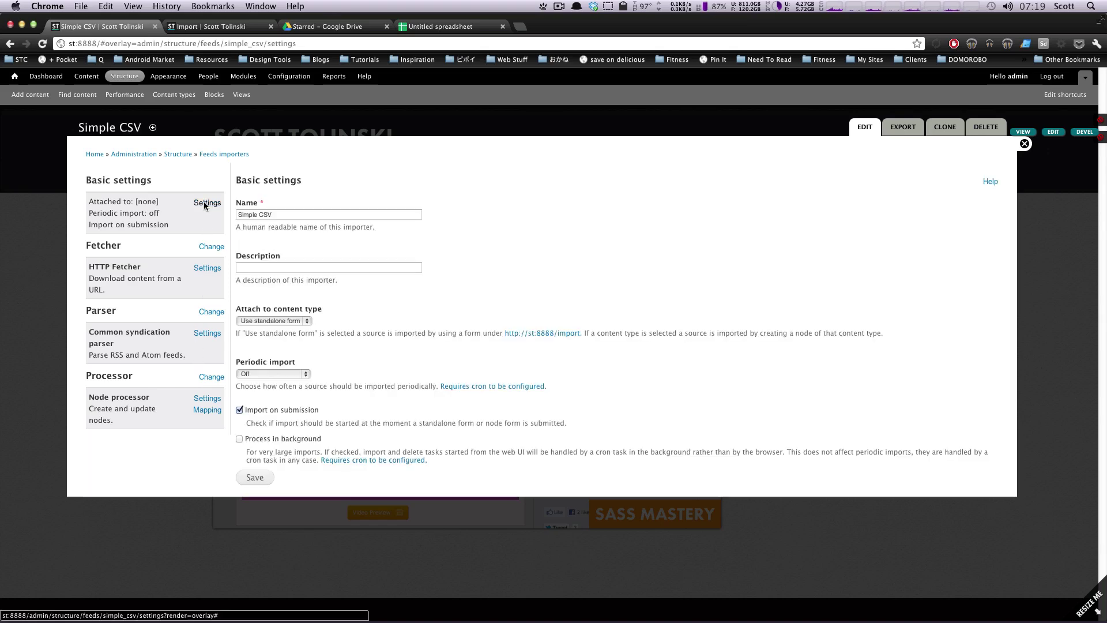
double_click(289, 214)
click(297, 265)
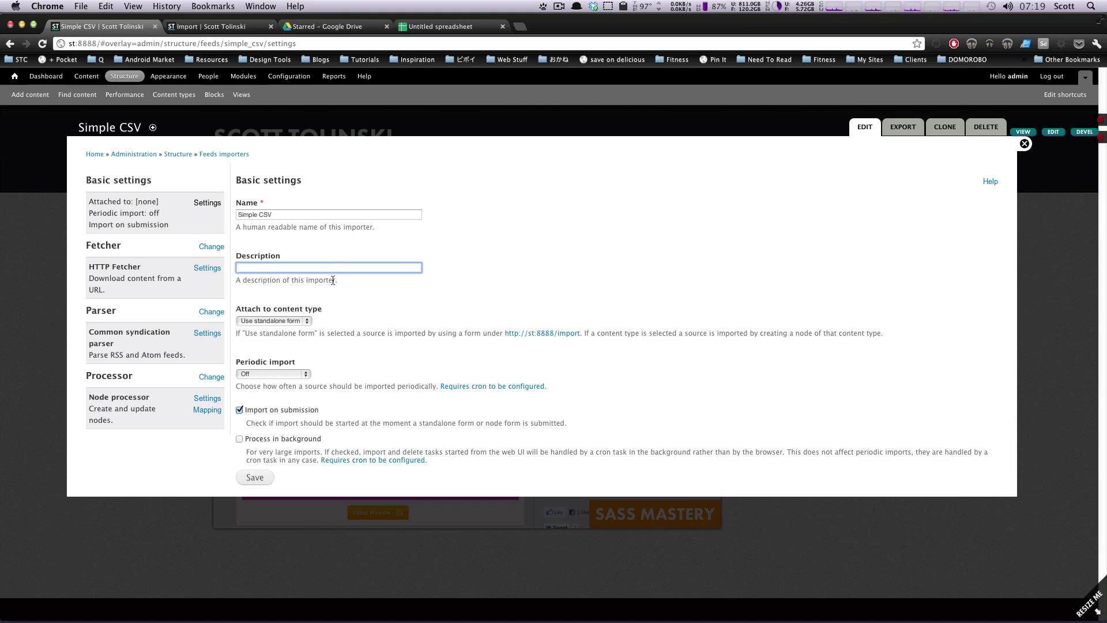
click(302, 322)
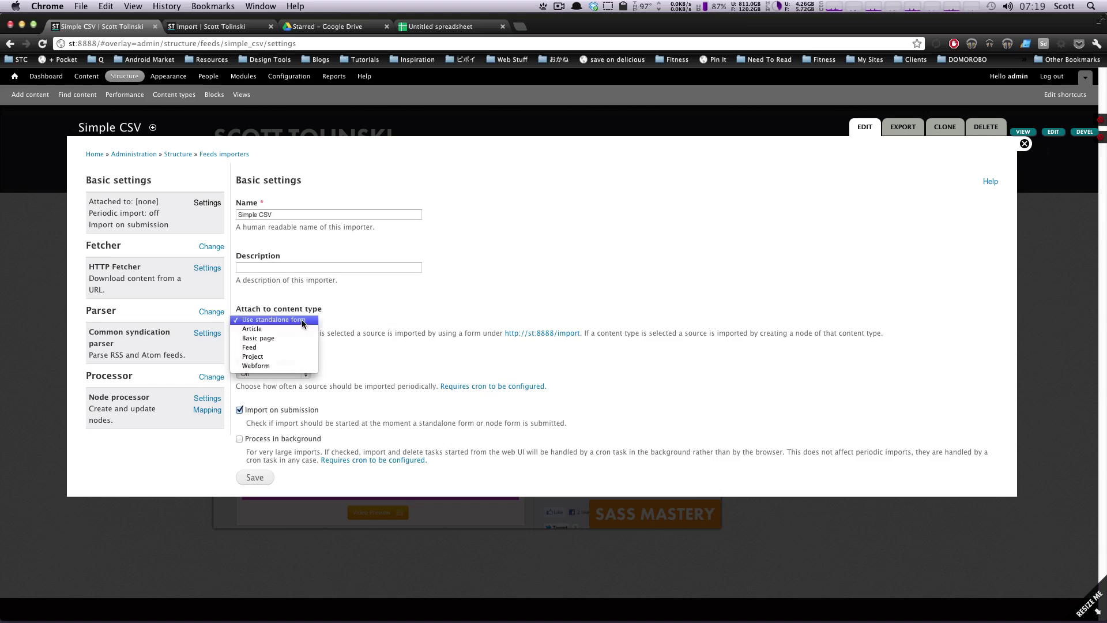
click(302, 319)
click(322, 325)
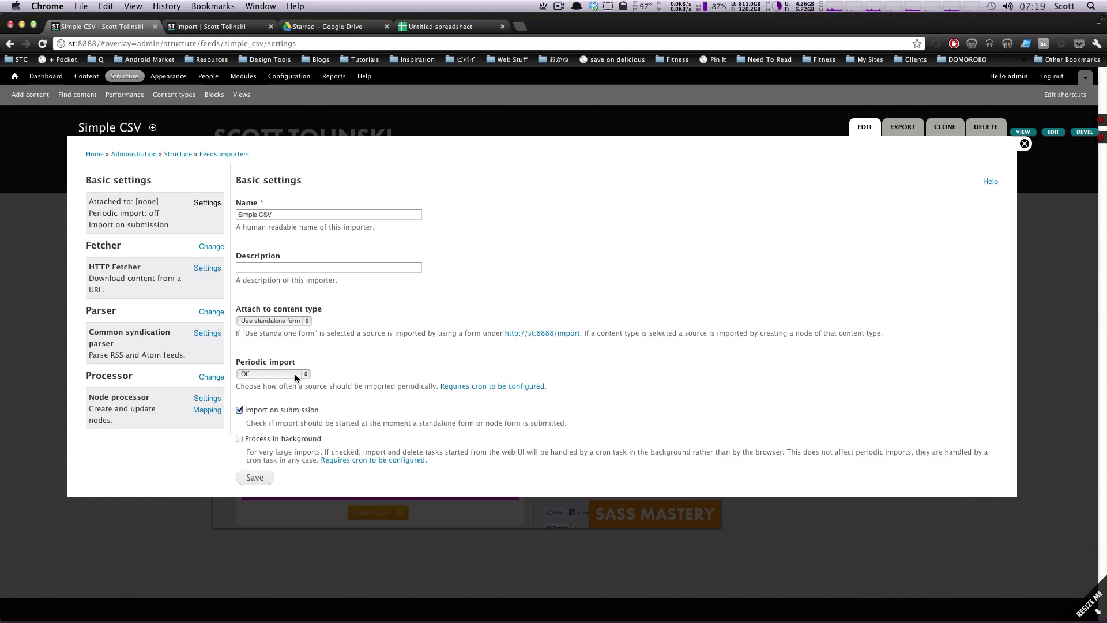
drag(288, 409, 301, 410)
click(261, 479)
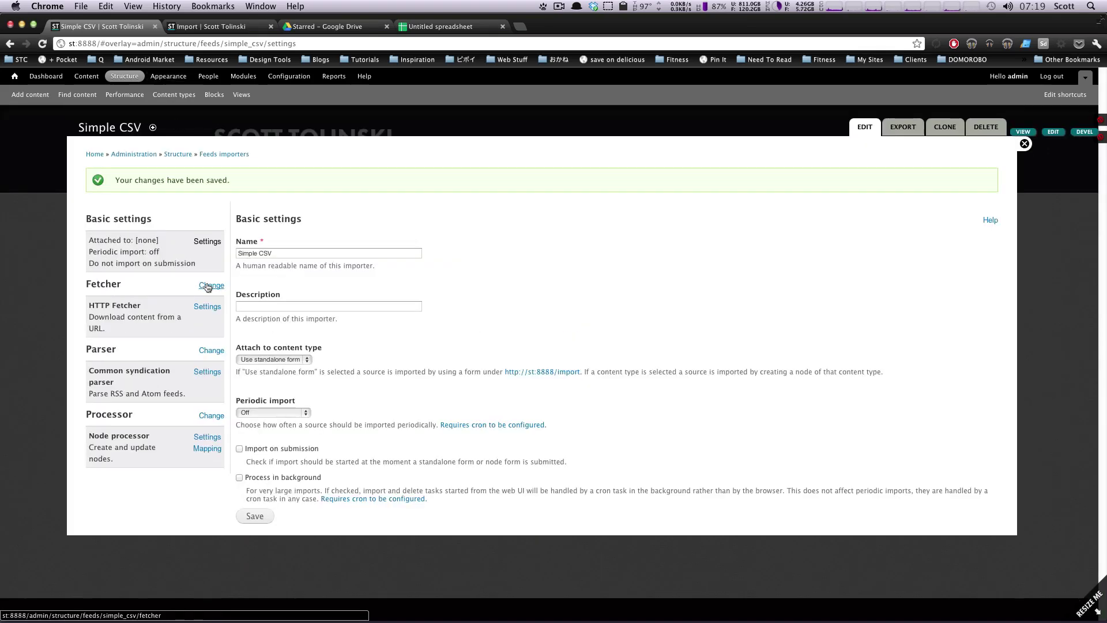
Step: Change the importer's fetcher to File upload and save the selection
click(208, 286)
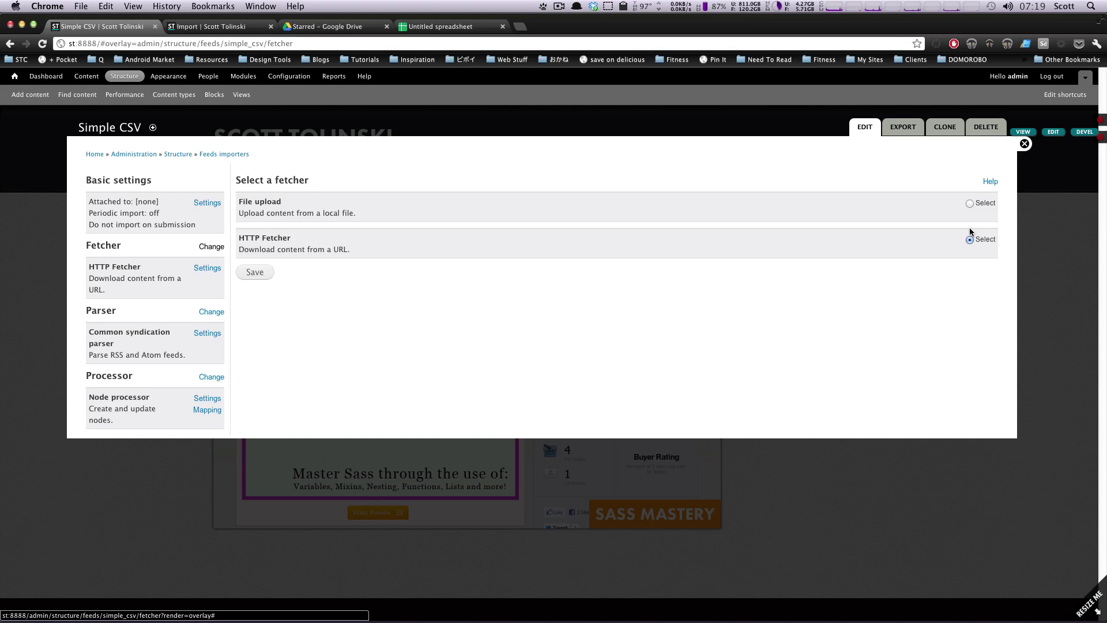
click(970, 203)
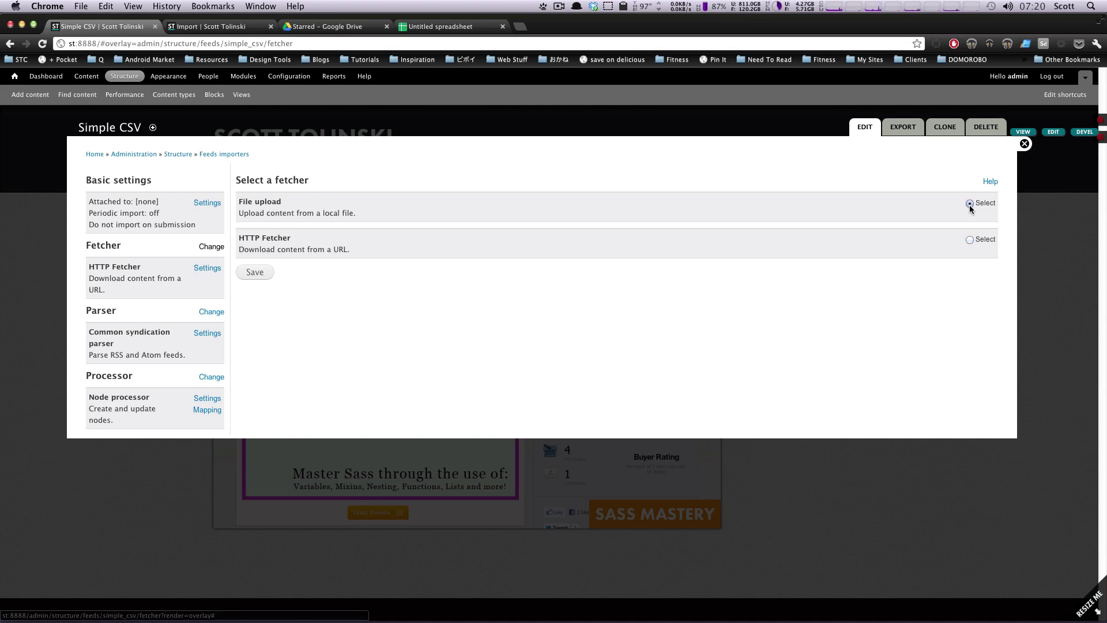
click(257, 276)
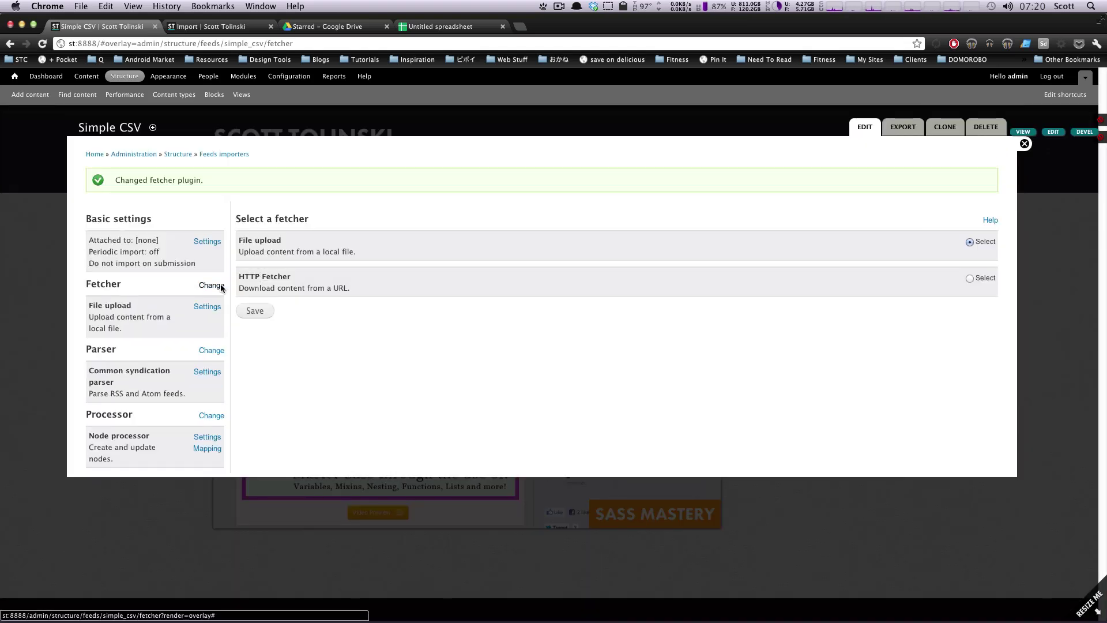
Step: Review the File upload fetcher's allowed extensions and save its settings with direct file or directory path supply turned off
drag(122, 305, 92, 300)
click(208, 306)
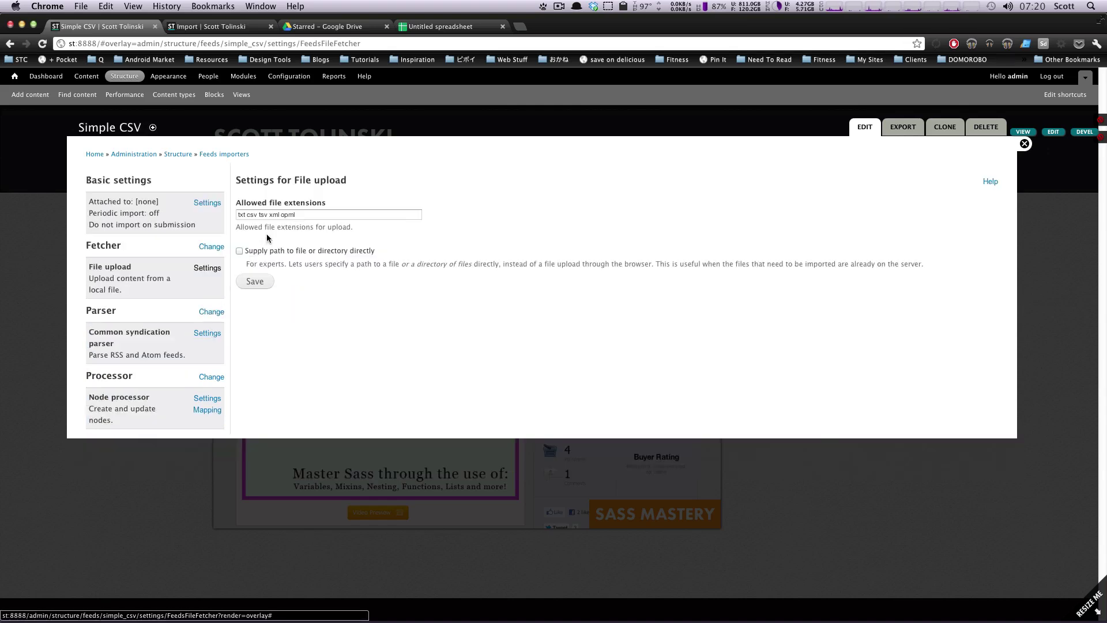
drag(312, 215, 260, 215)
click(260, 214)
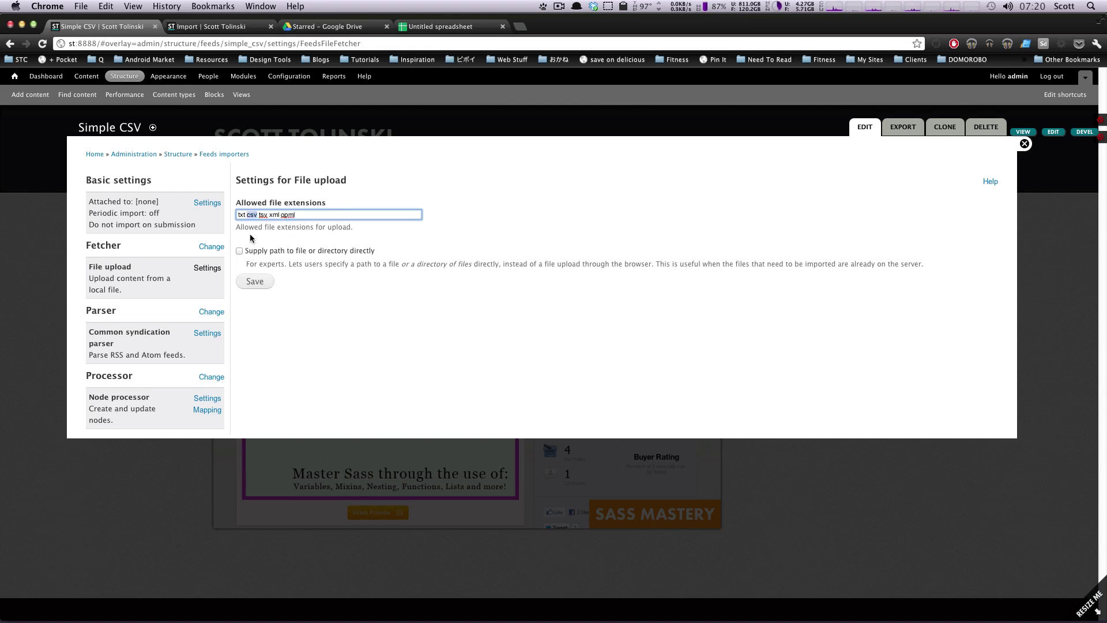
drag(278, 250, 243, 251)
drag(402, 241, 370, 254)
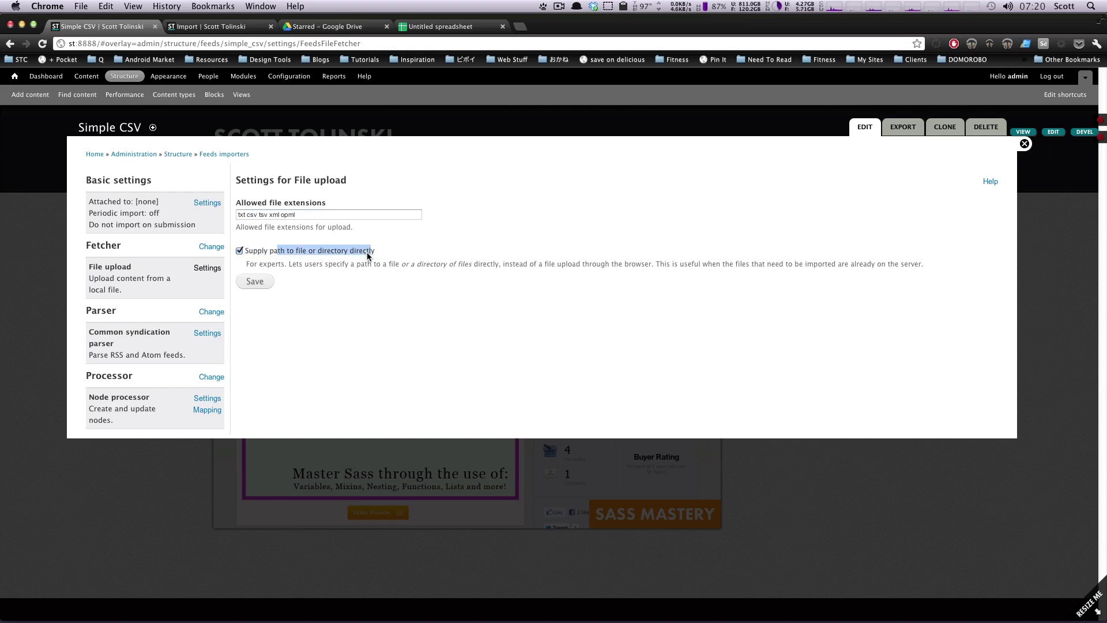
click(240, 251)
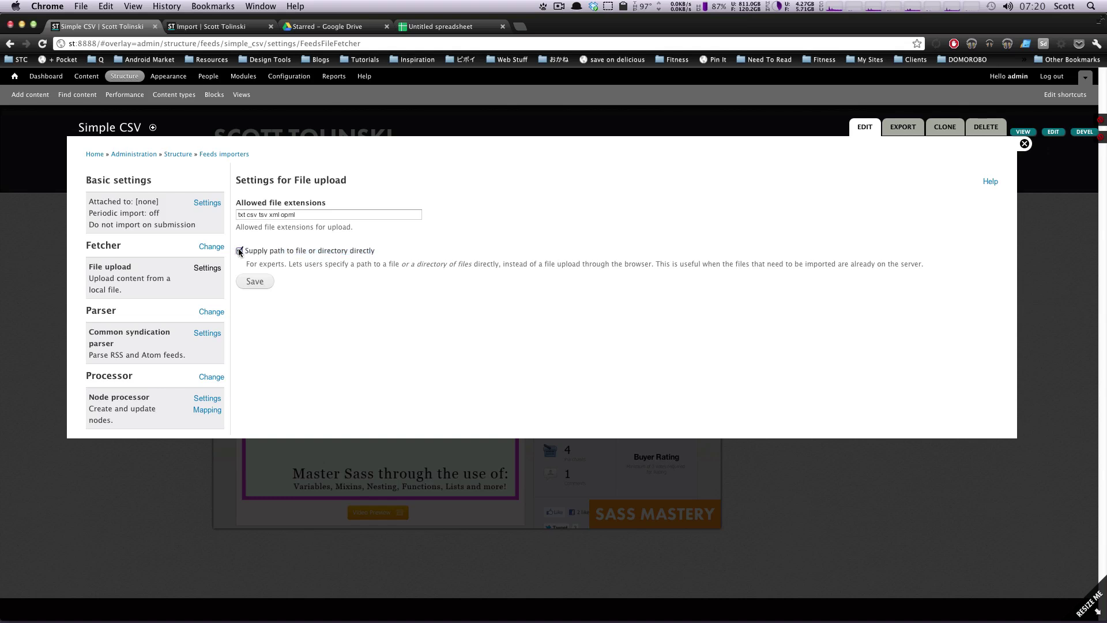
click(251, 282)
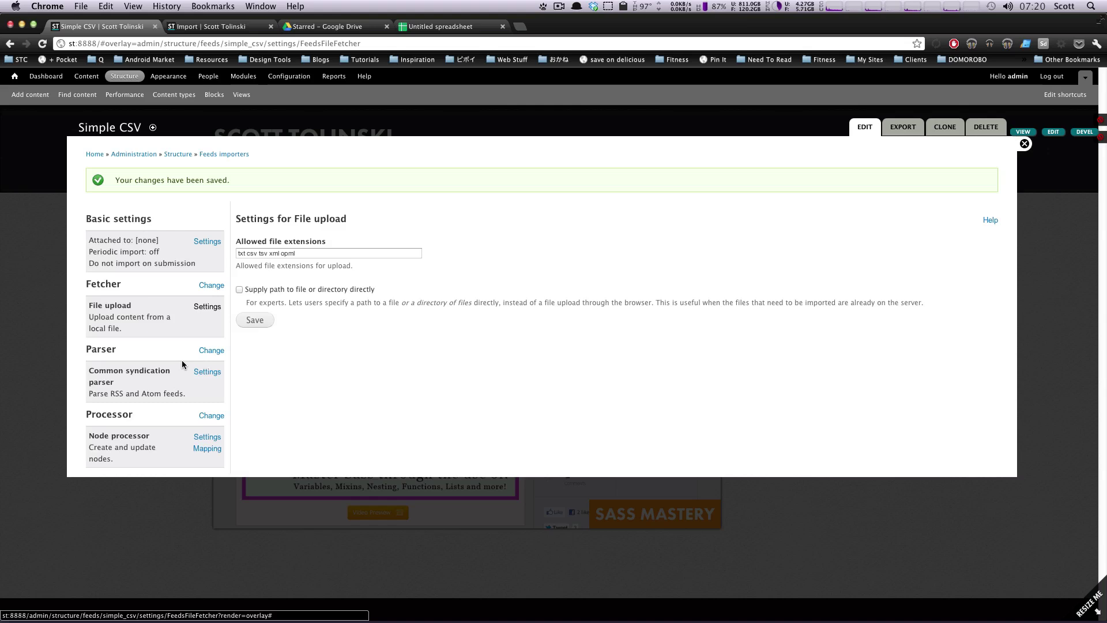
Step: Change the Simple CSV importer's parser to CSV parser and save the selection
click(211, 350)
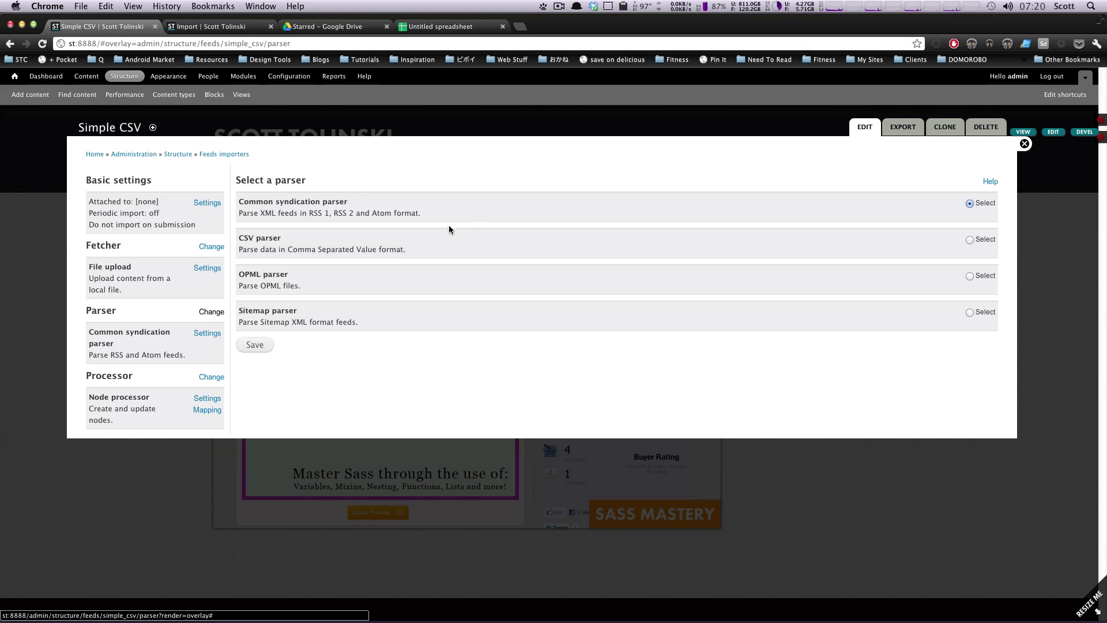
click(969, 240)
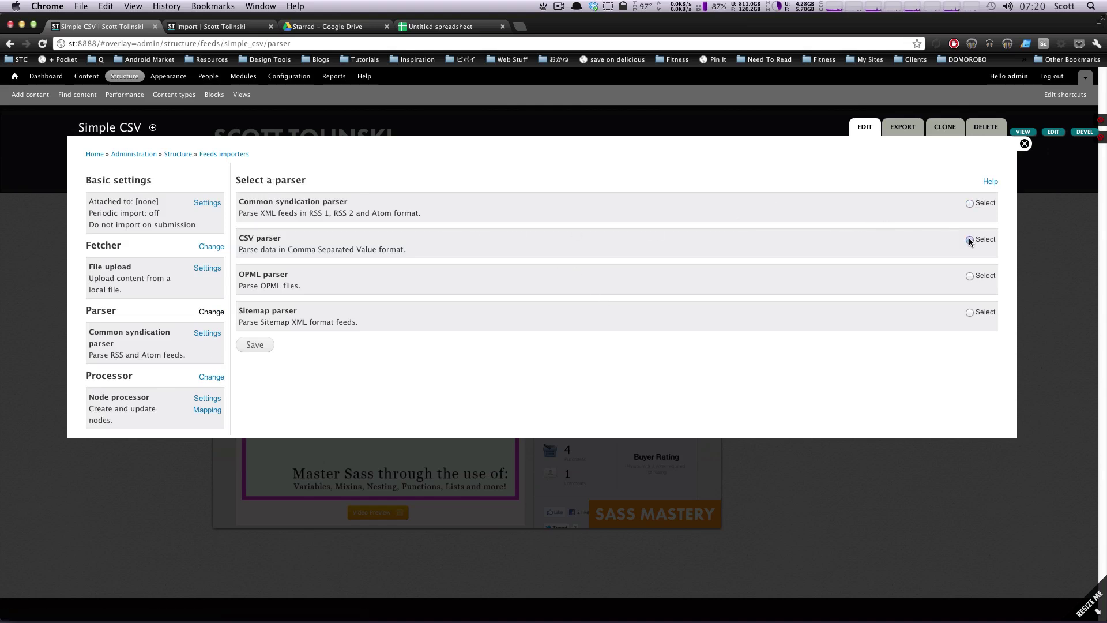
drag(394, 250, 240, 239)
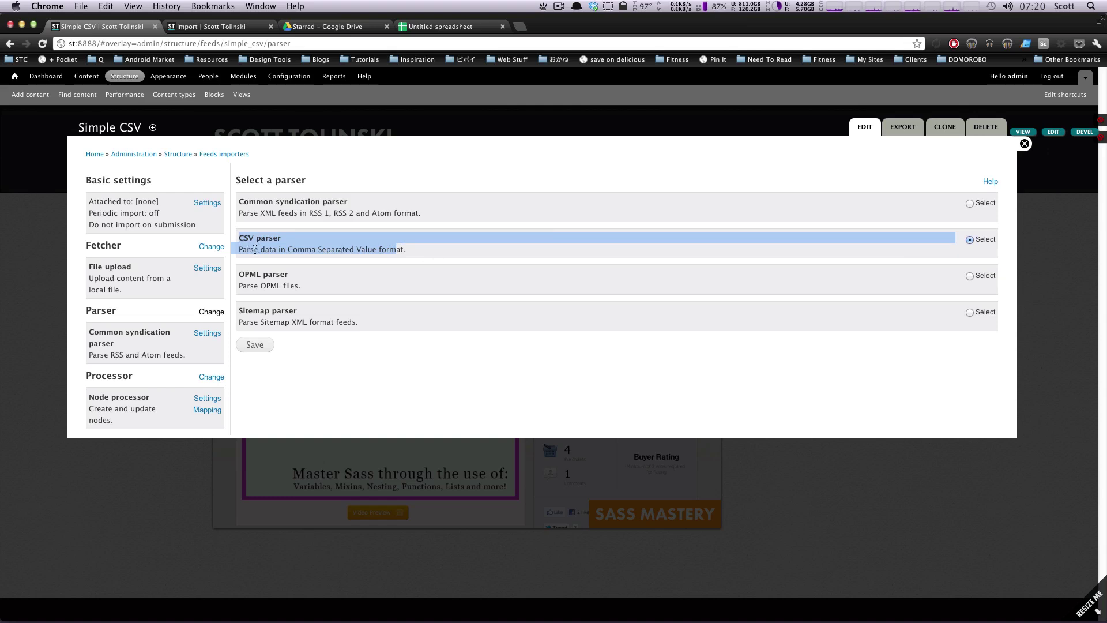
click(248, 346)
drag(113, 374, 100, 370)
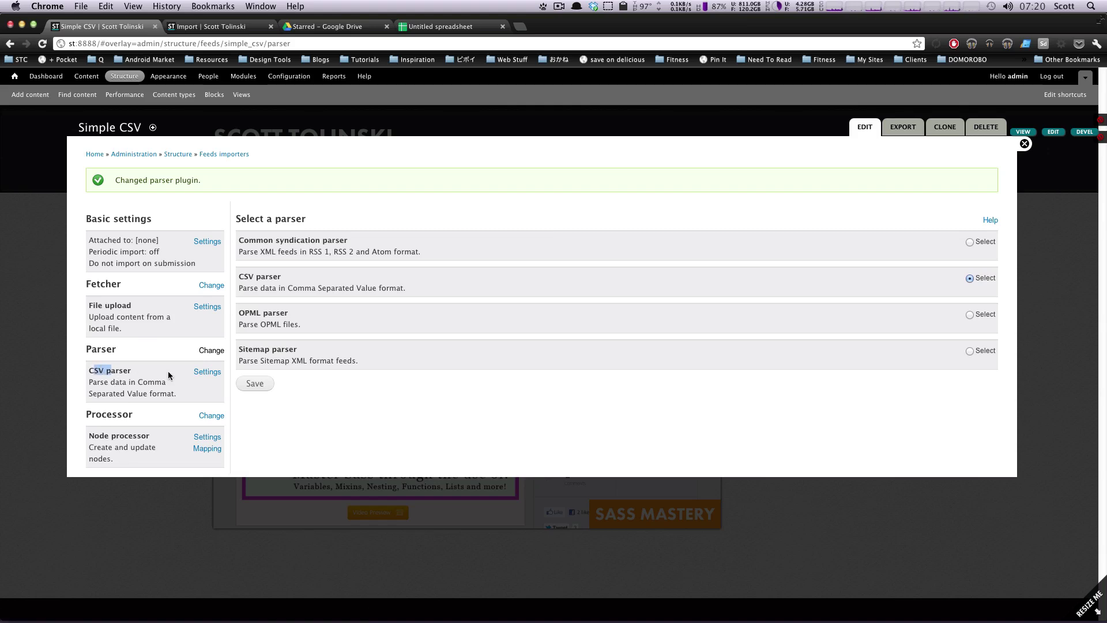
Step: Review the CSV parser's default delimiter choices and the description of its No headers option
click(213, 373)
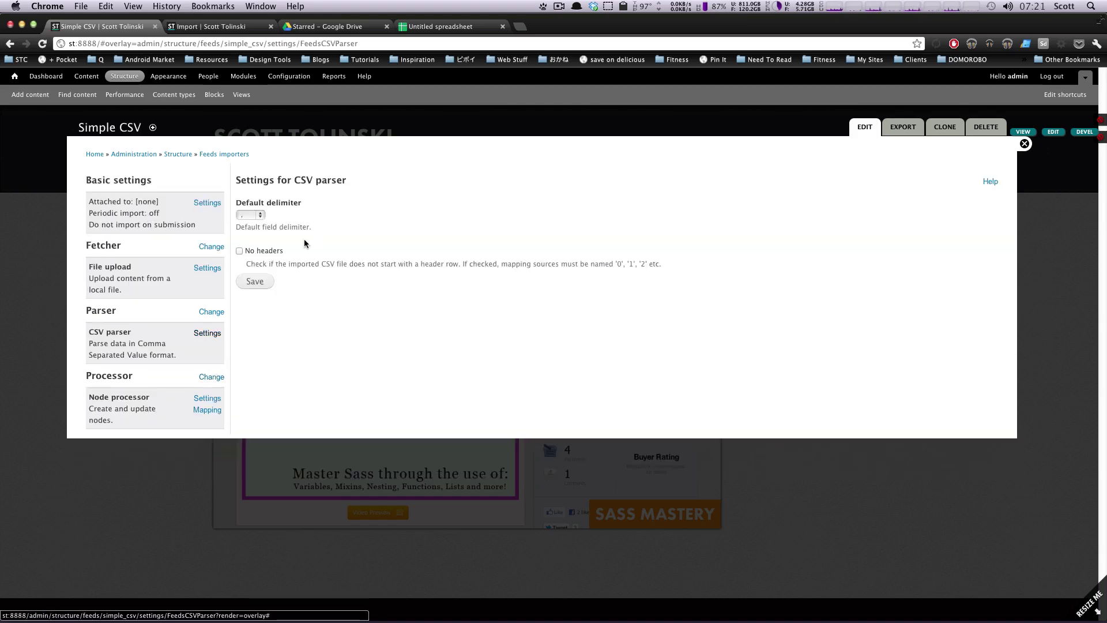
drag(259, 203, 301, 205)
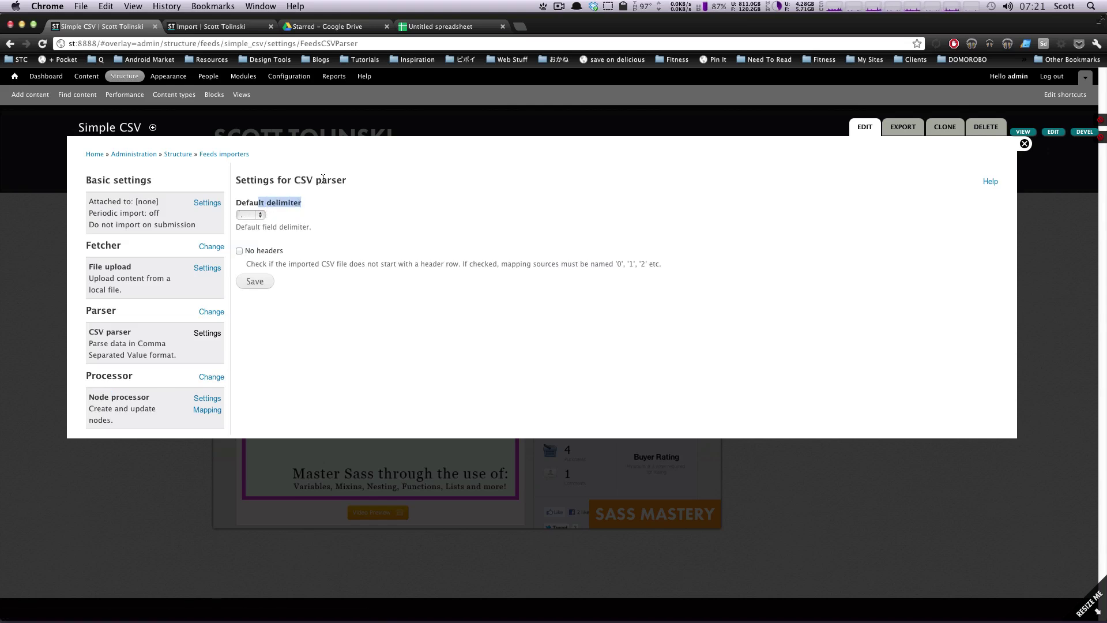
click(256, 216)
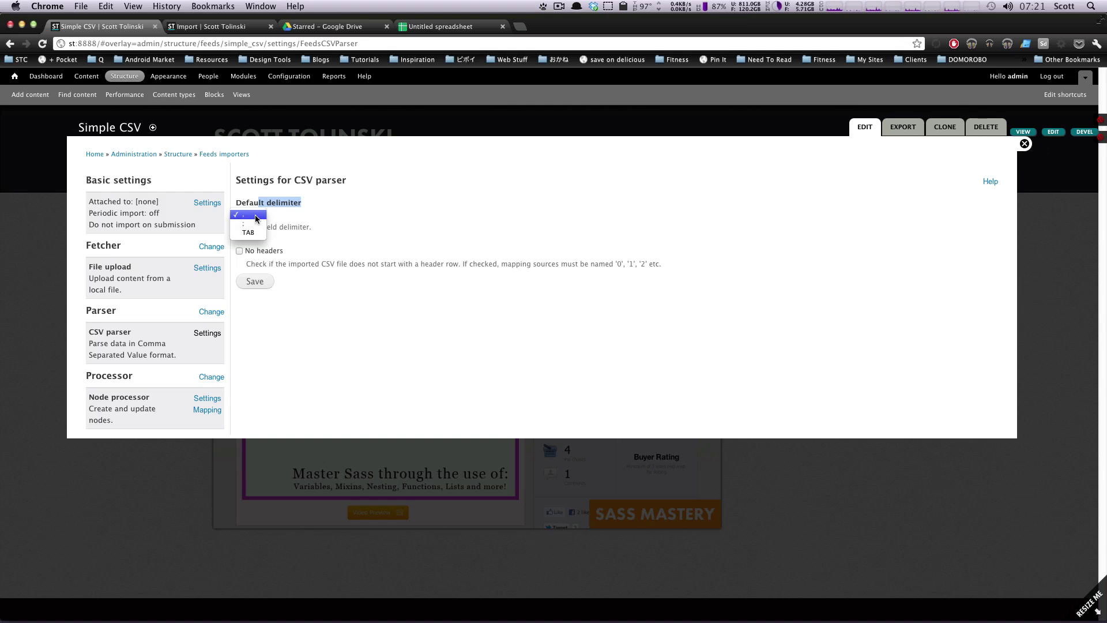
click(257, 220)
click(259, 223)
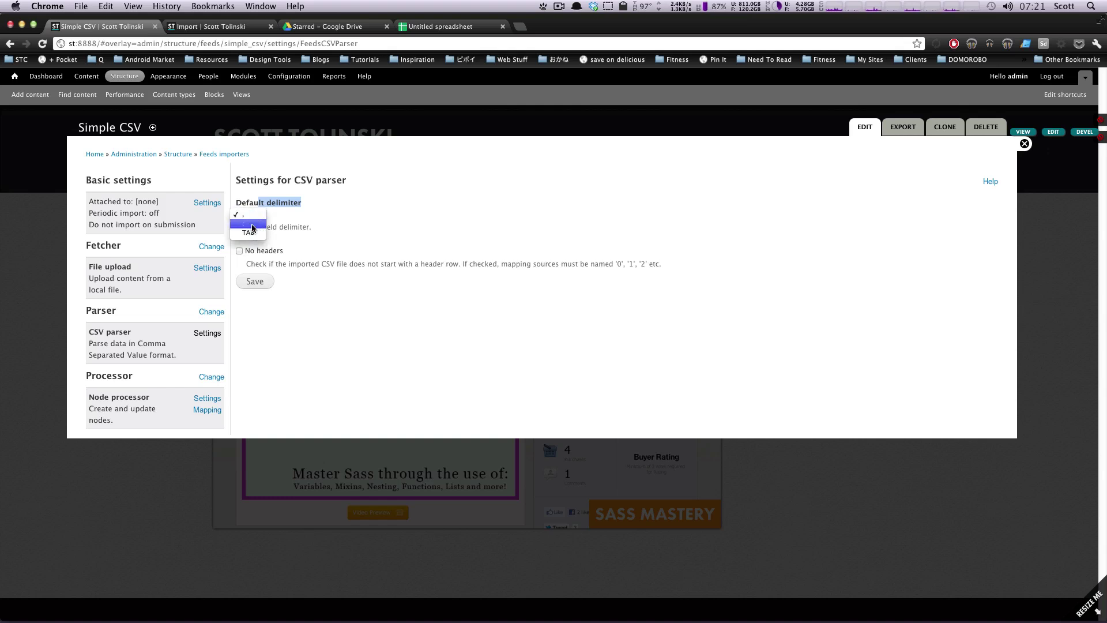
click(311, 212)
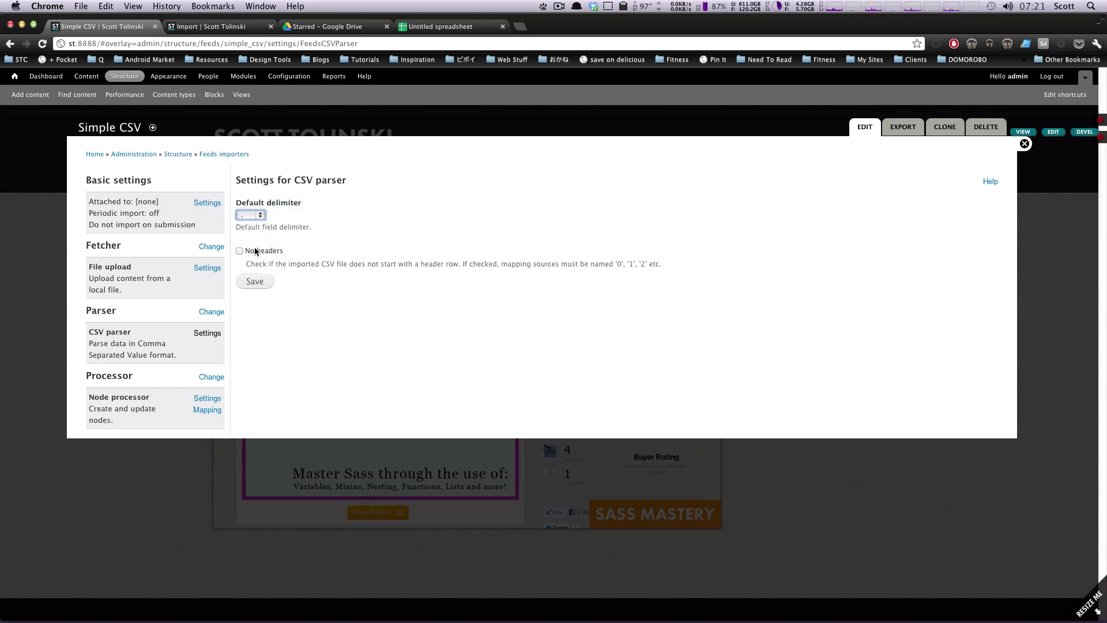
drag(290, 263, 659, 265)
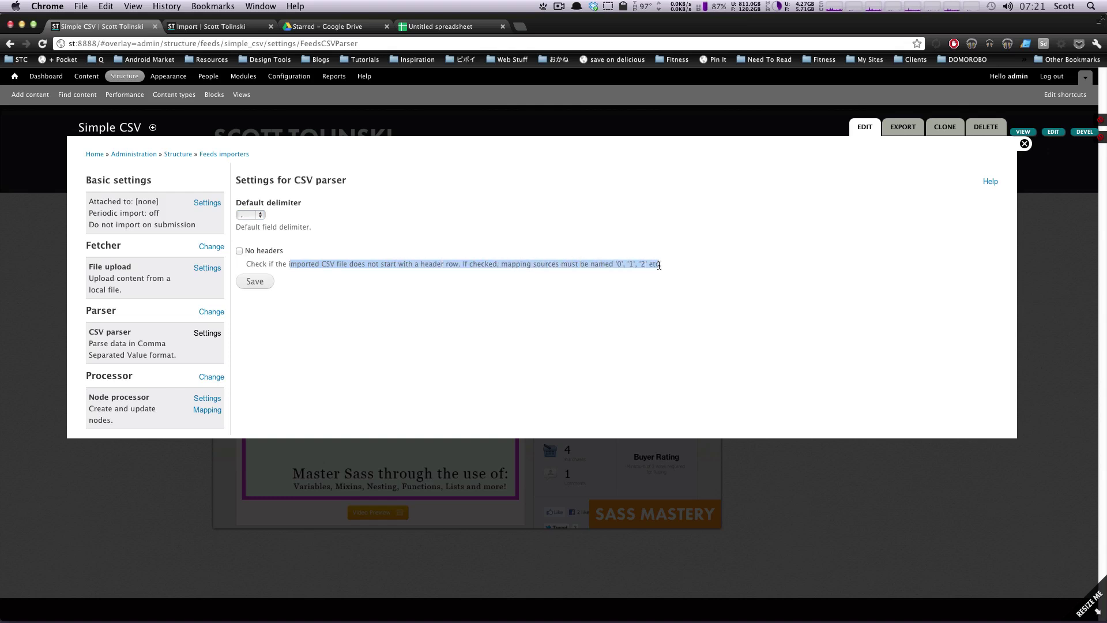
click(662, 267)
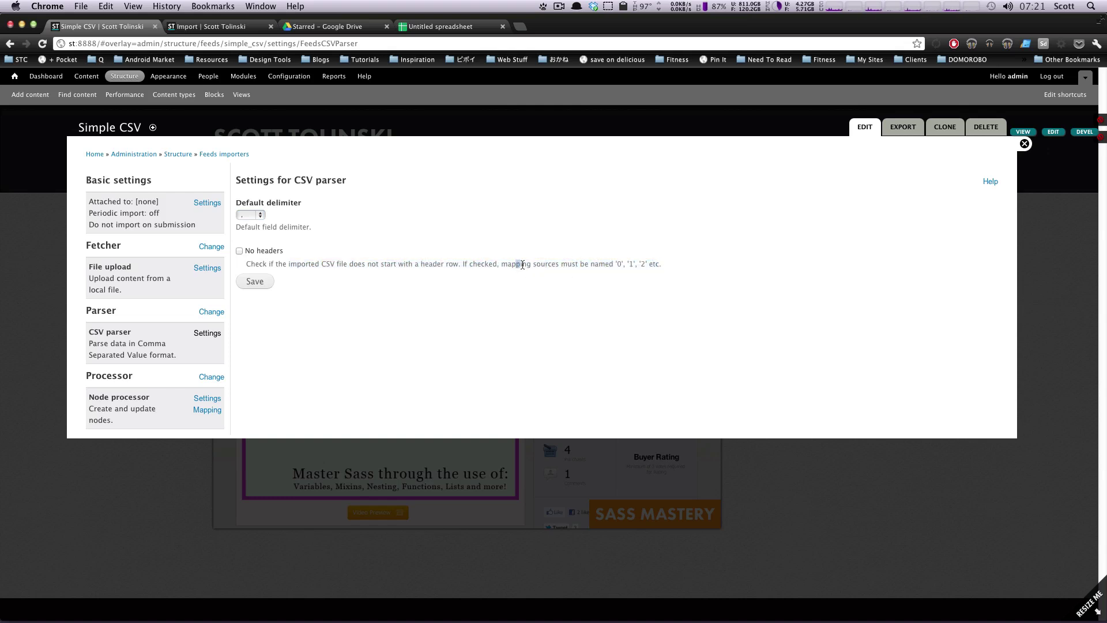
drag(518, 264, 391, 276)
click(293, 259)
Step: Check the available processors, keep Node processor, and set its handling of existing nodes to Update existing nodes
click(210, 377)
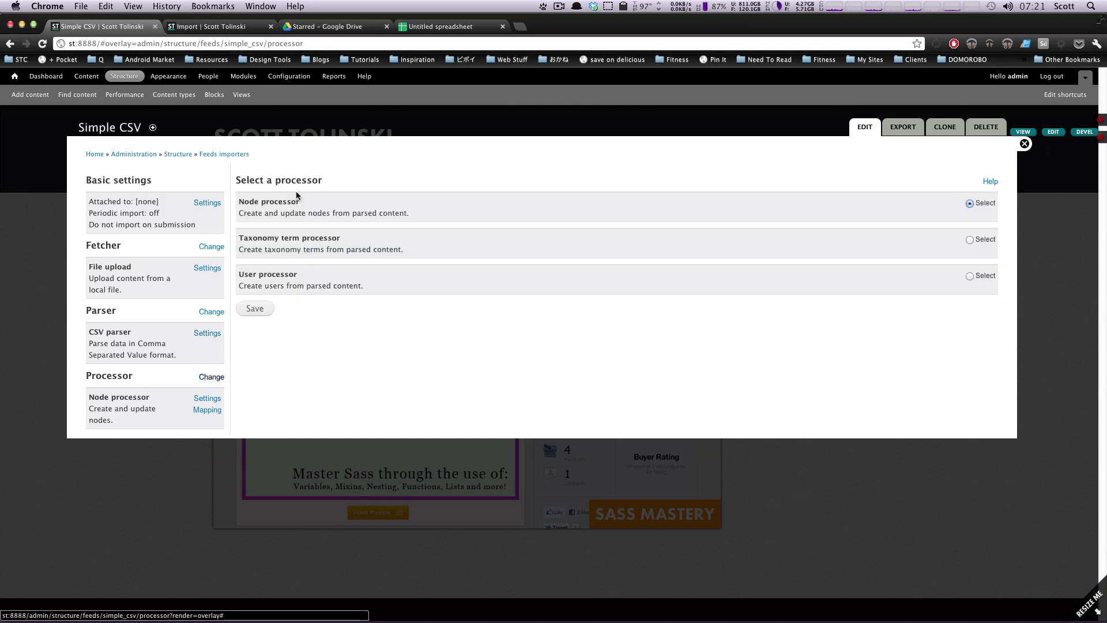
drag(408, 208, 242, 204)
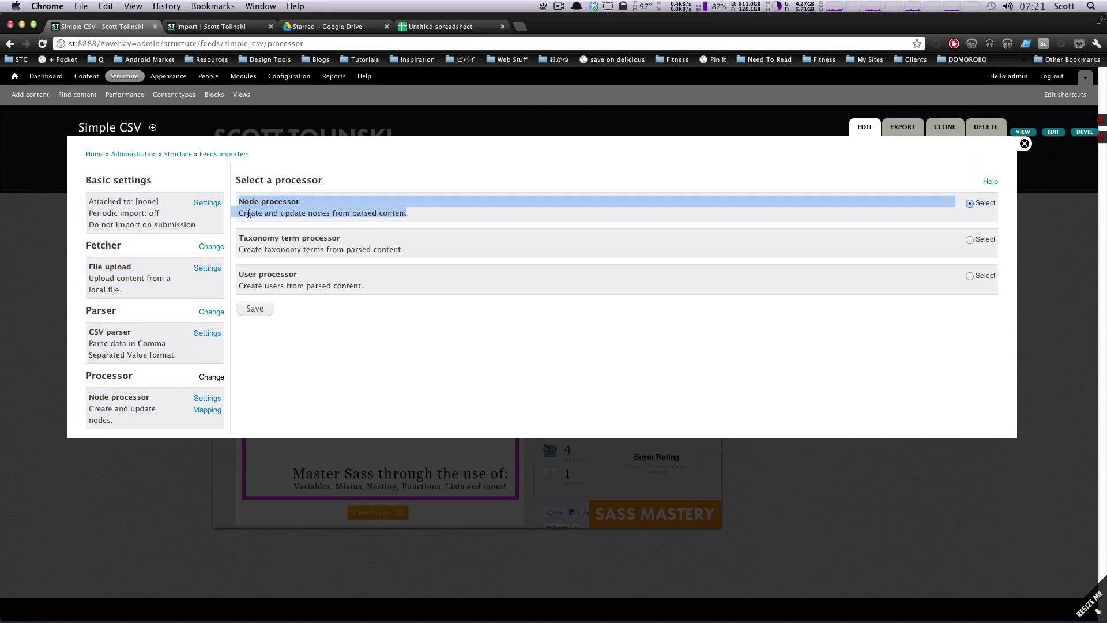
click(214, 401)
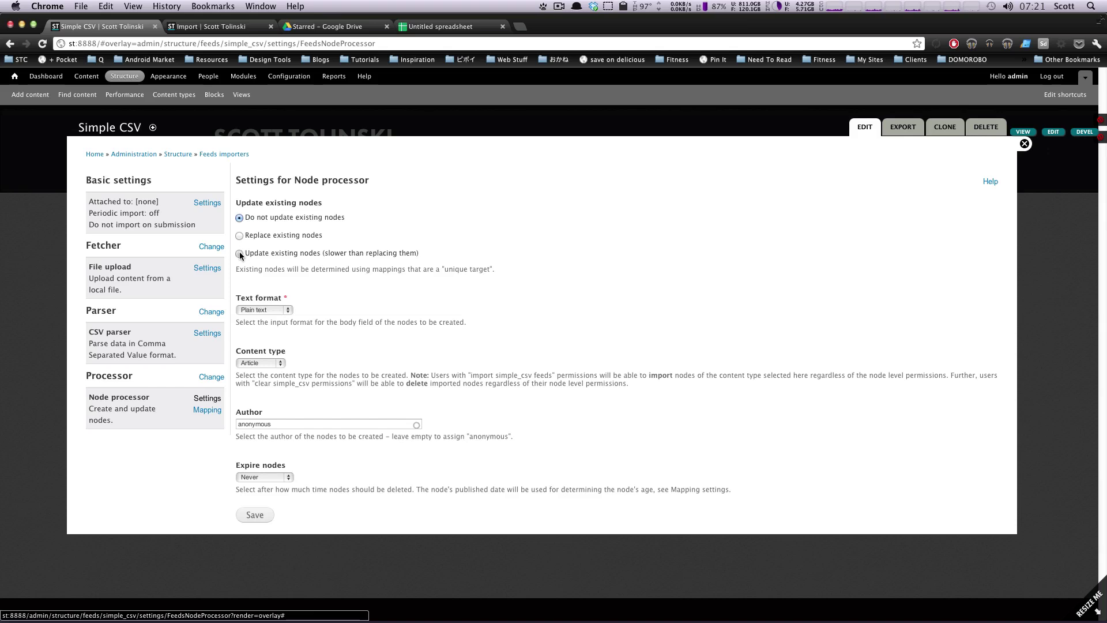
drag(240, 253, 421, 257)
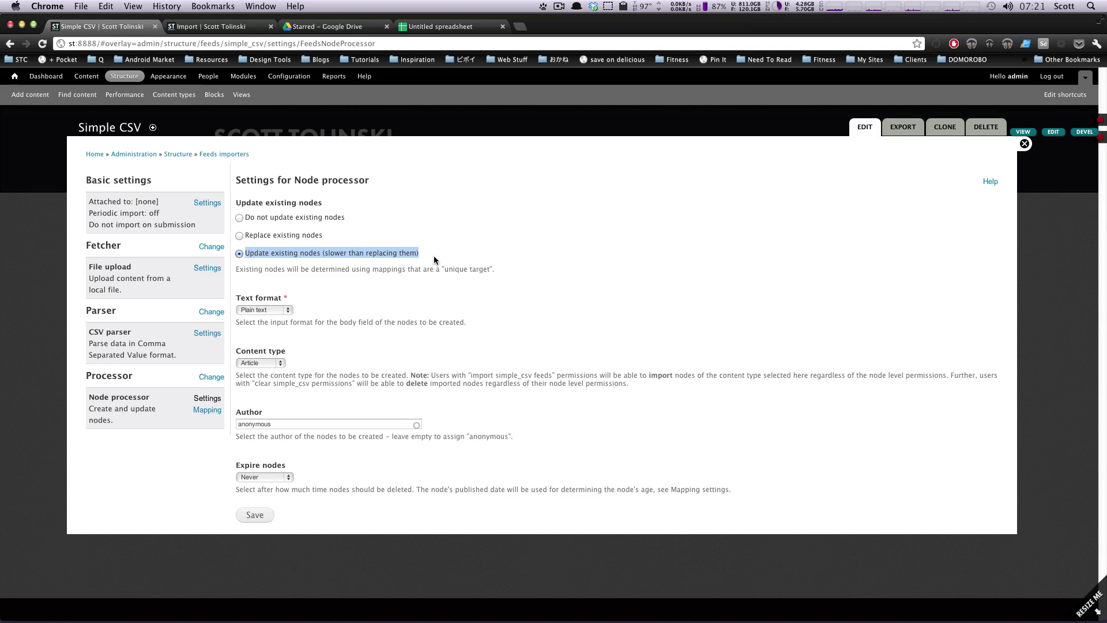
click(433, 255)
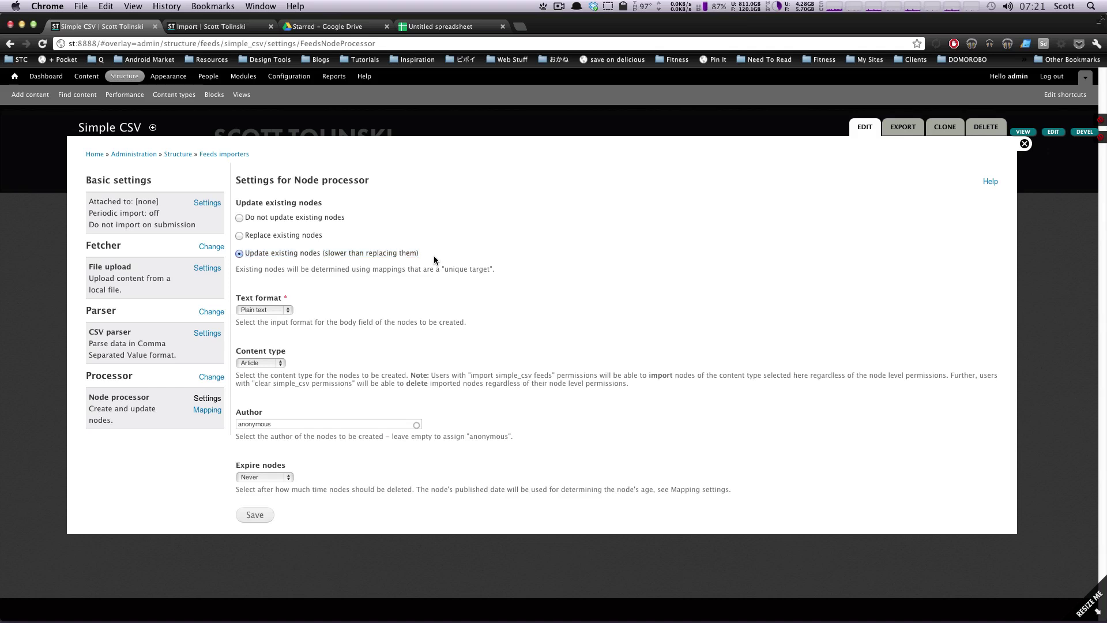
Step: Glance at the source spreadsheet, and set the Node processor's content type to Feed
click(441, 29)
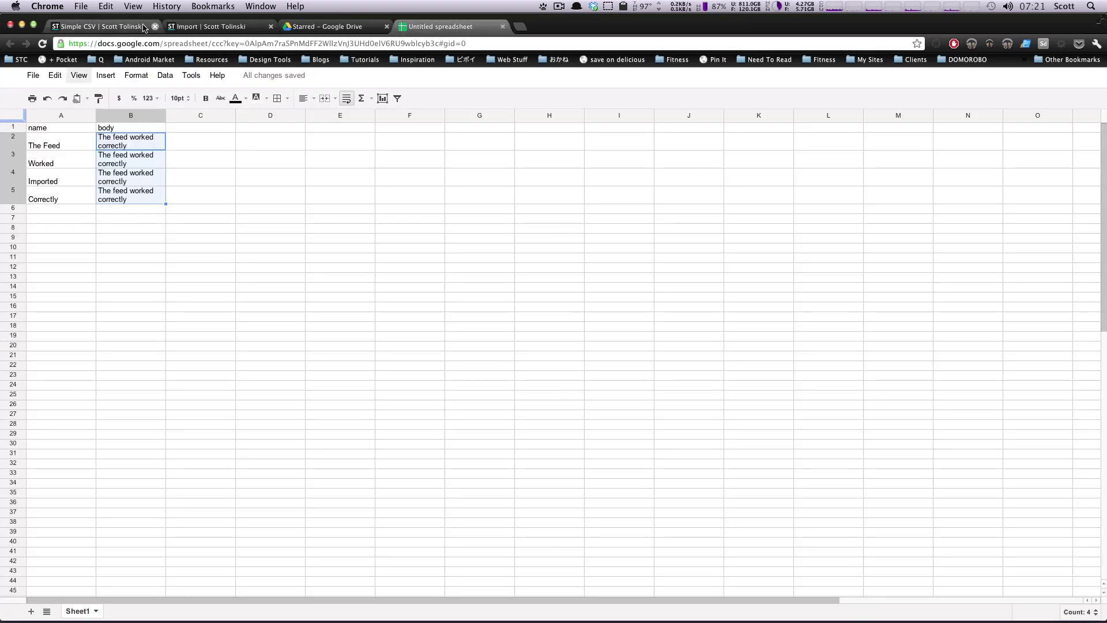
click(73, 26)
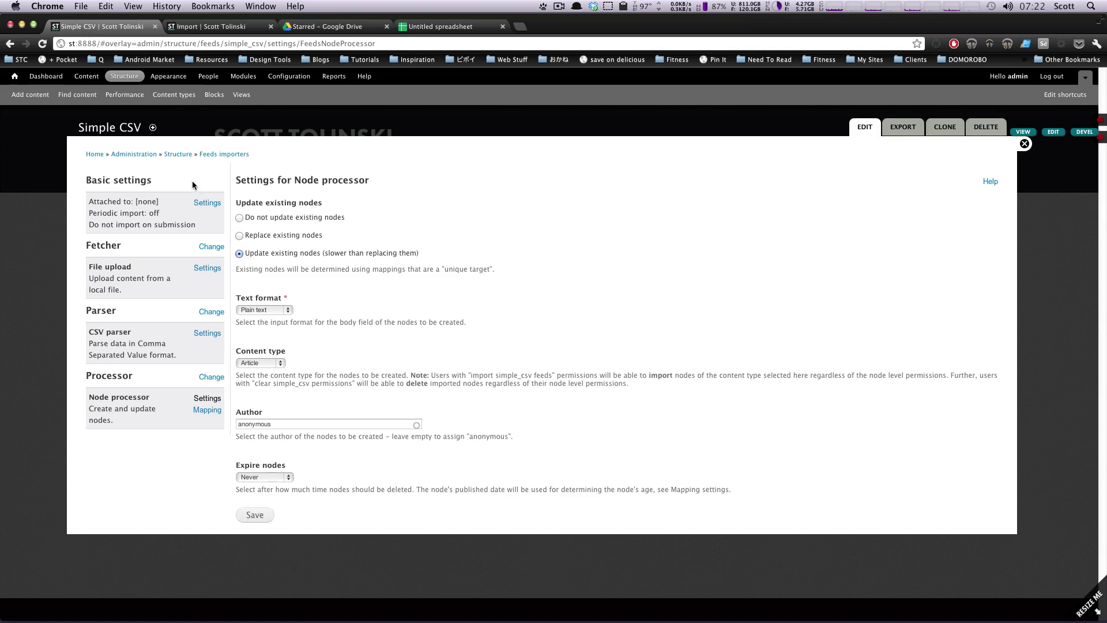
click(244, 363)
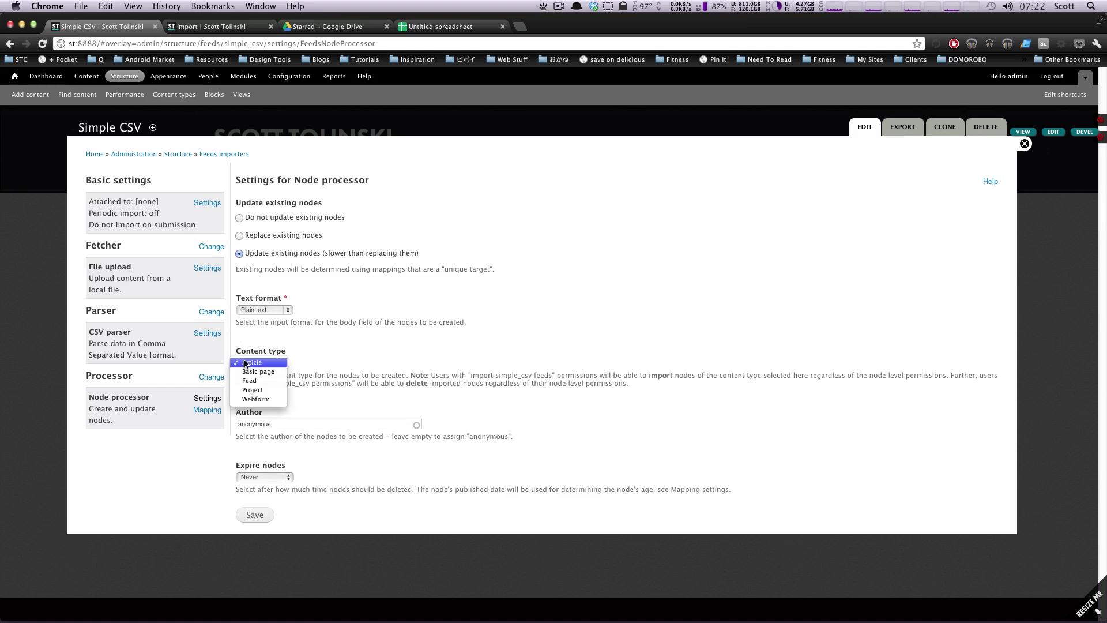
click(271, 381)
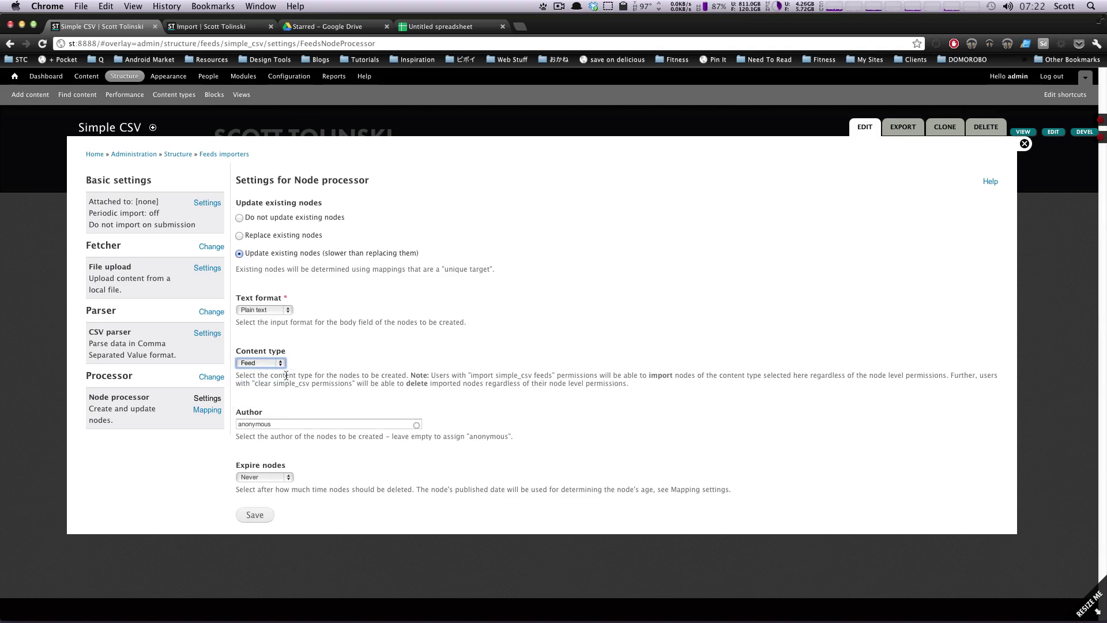
click(273, 363)
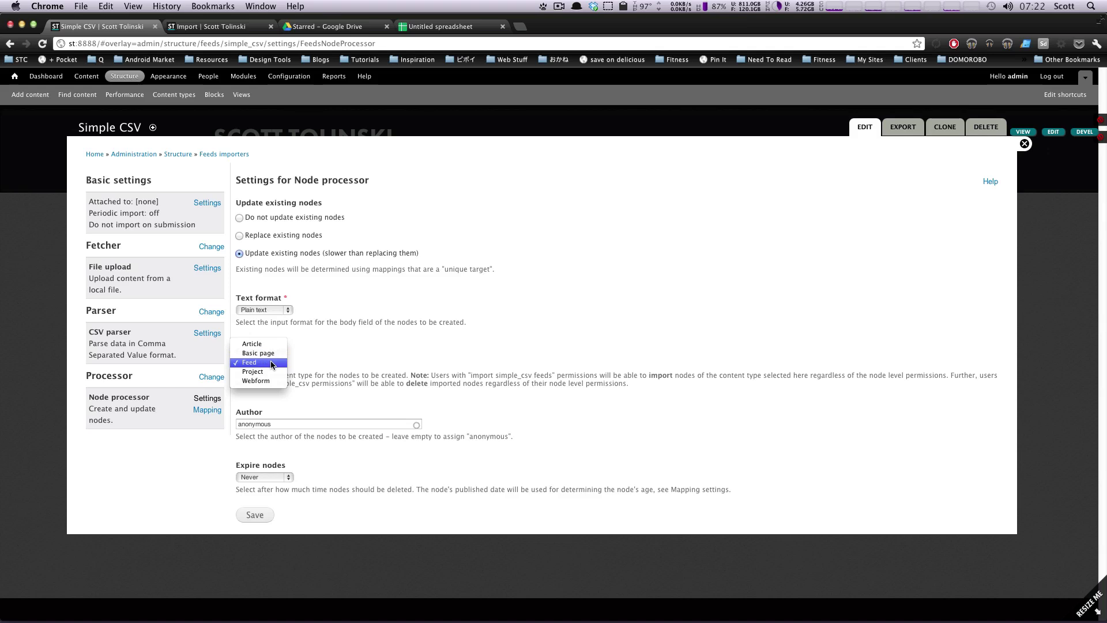
click(272, 363)
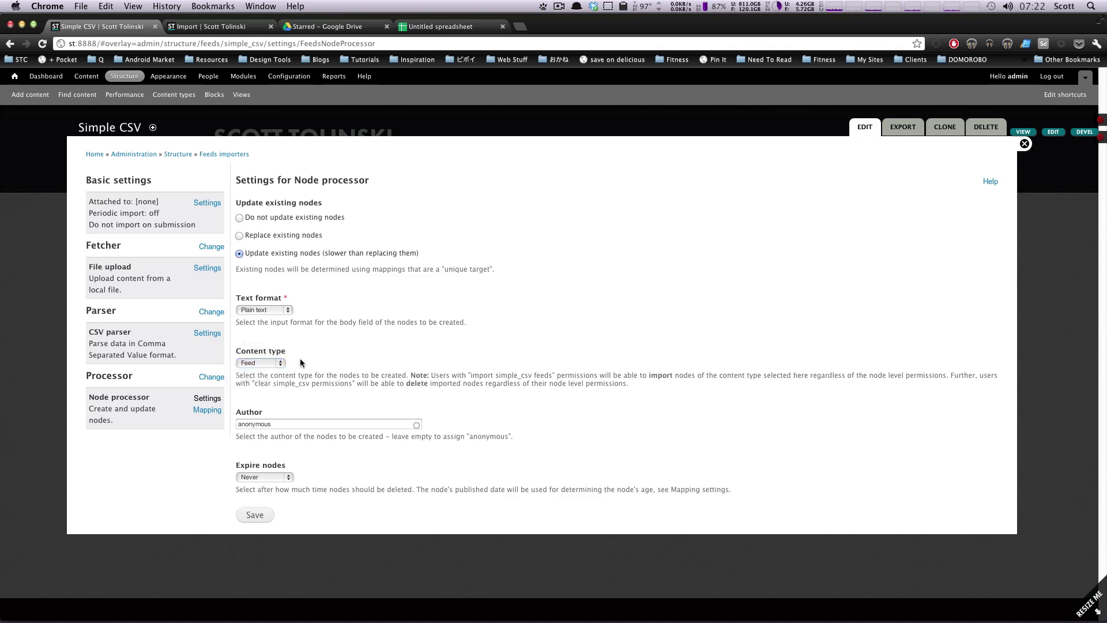
Step: Review the Node processor's text format options, keeping Plain text for the body field
click(282, 310)
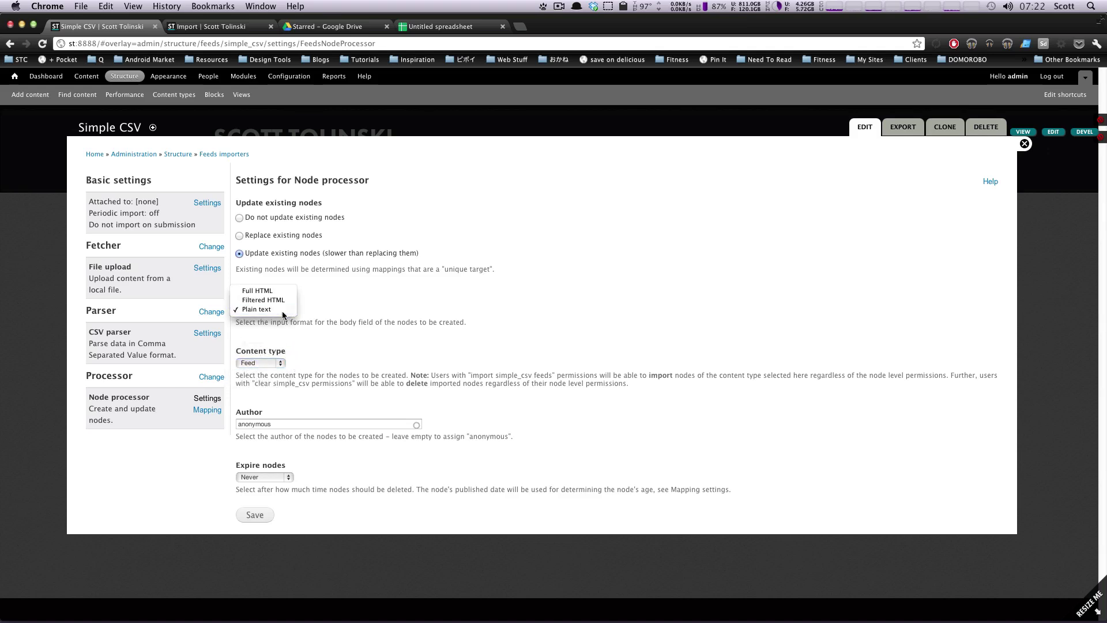
click(318, 319)
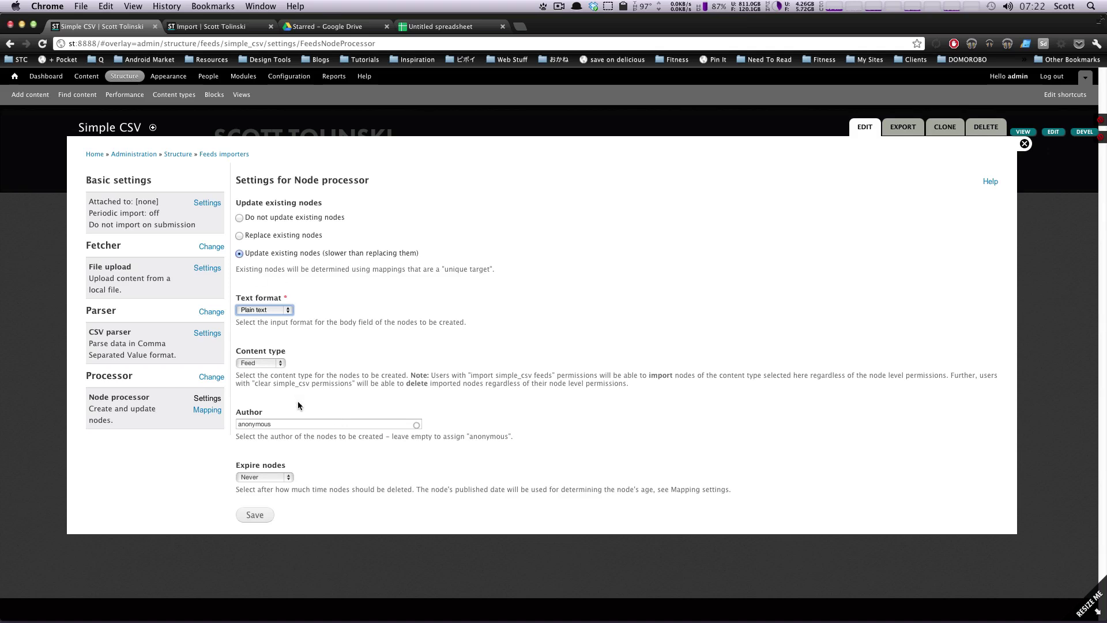
click(278, 311)
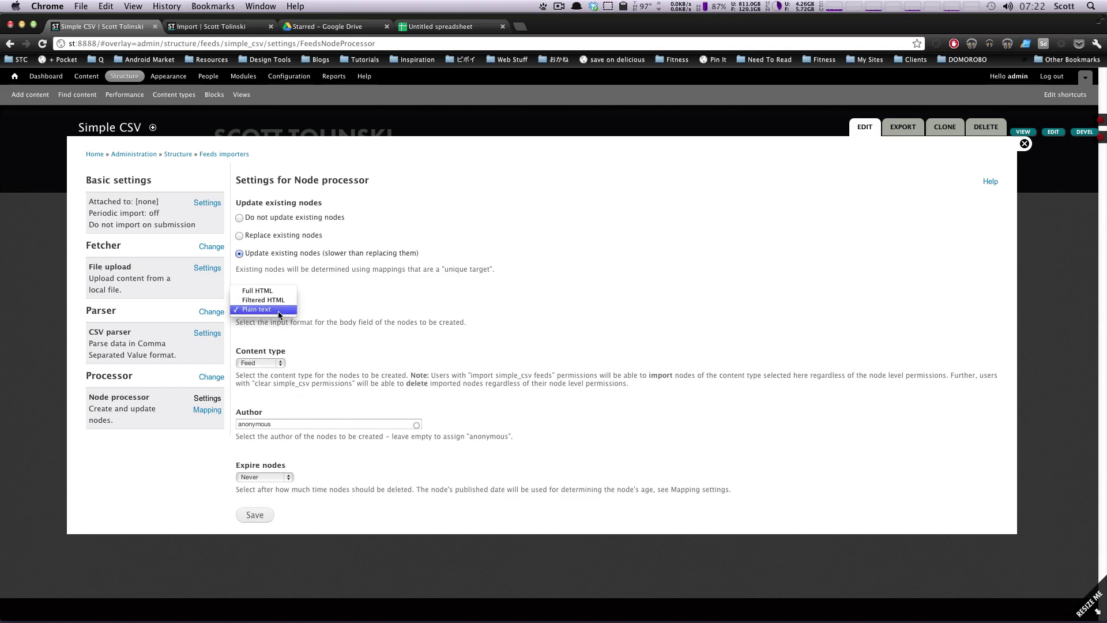
click(369, 306)
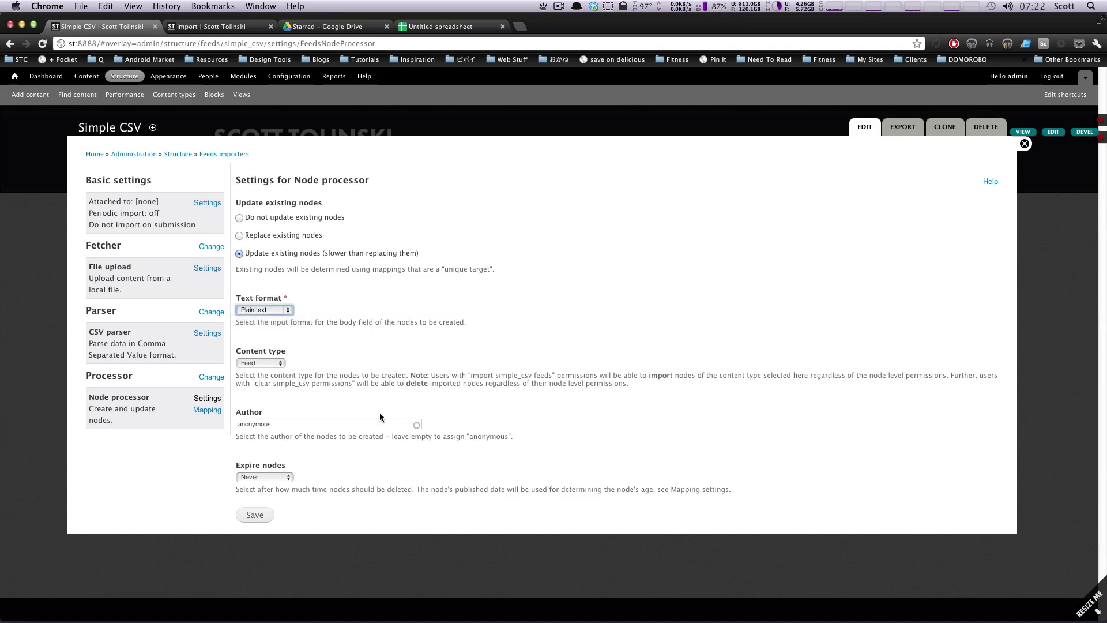
Step: Replace the anonymous author in the Node processor settings with the site author's first name
drag(351, 416, 170, 415)
click(254, 424)
double_click(255, 425)
text(Scott)
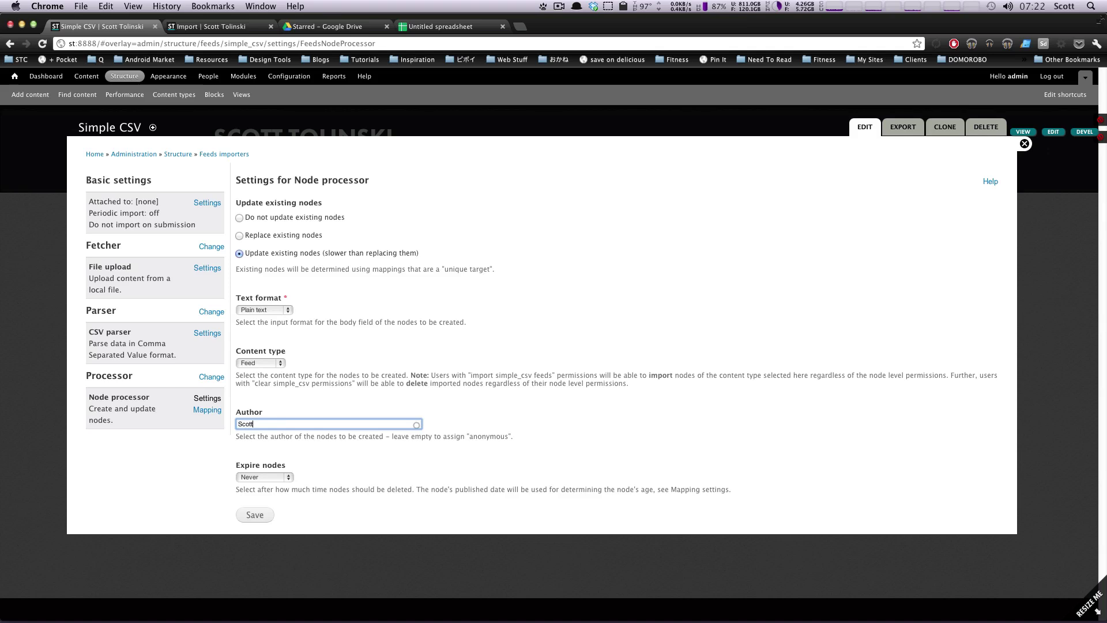
click(311, 472)
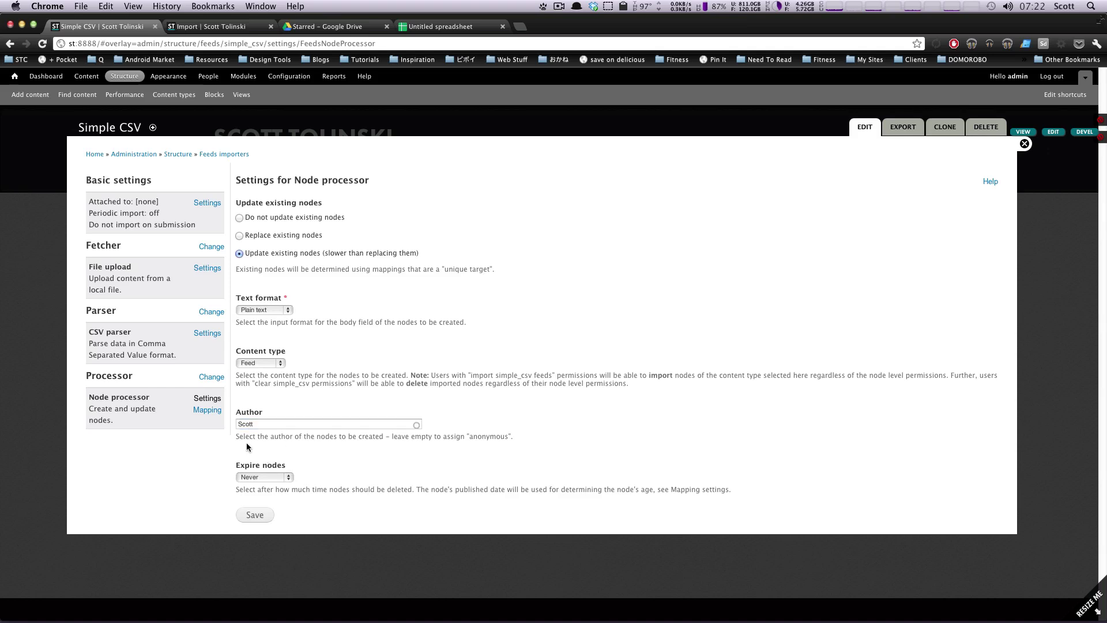
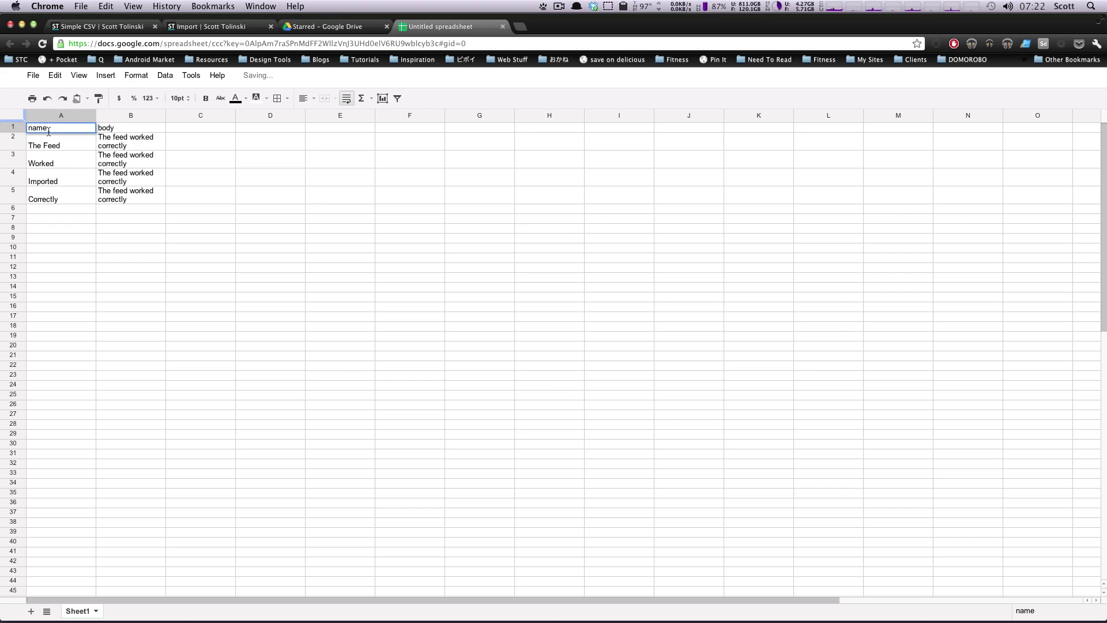
Step: Copy the name header from the spreadsheet and add a Node processor mapping from source name to target Title
drag(51, 128, 18, 128)
key(super+c)
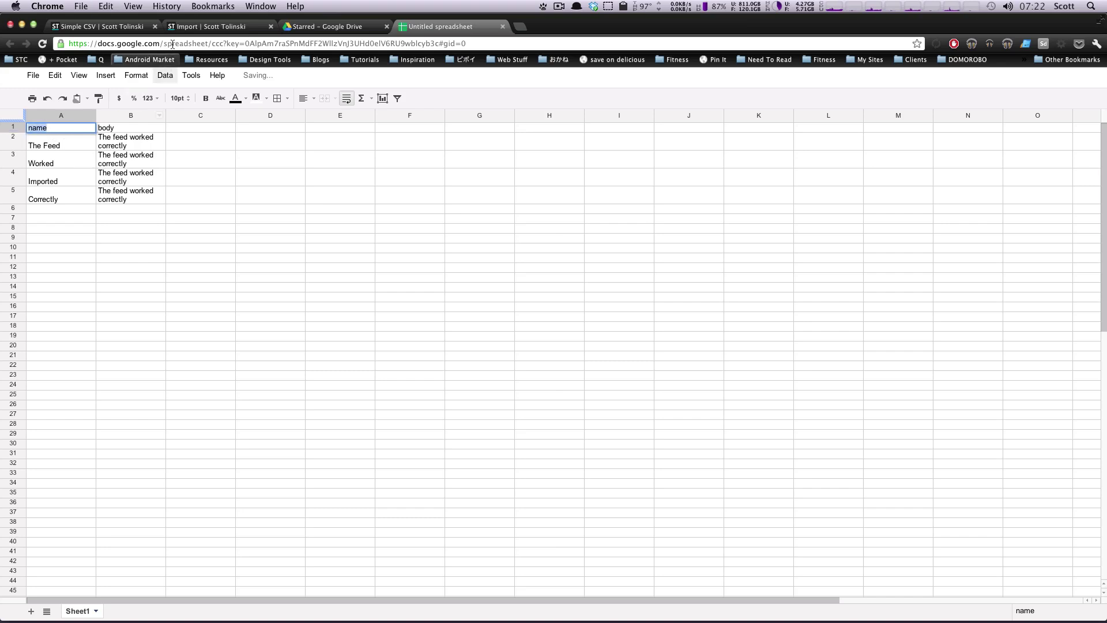
click(118, 27)
triple_click(303, 273)
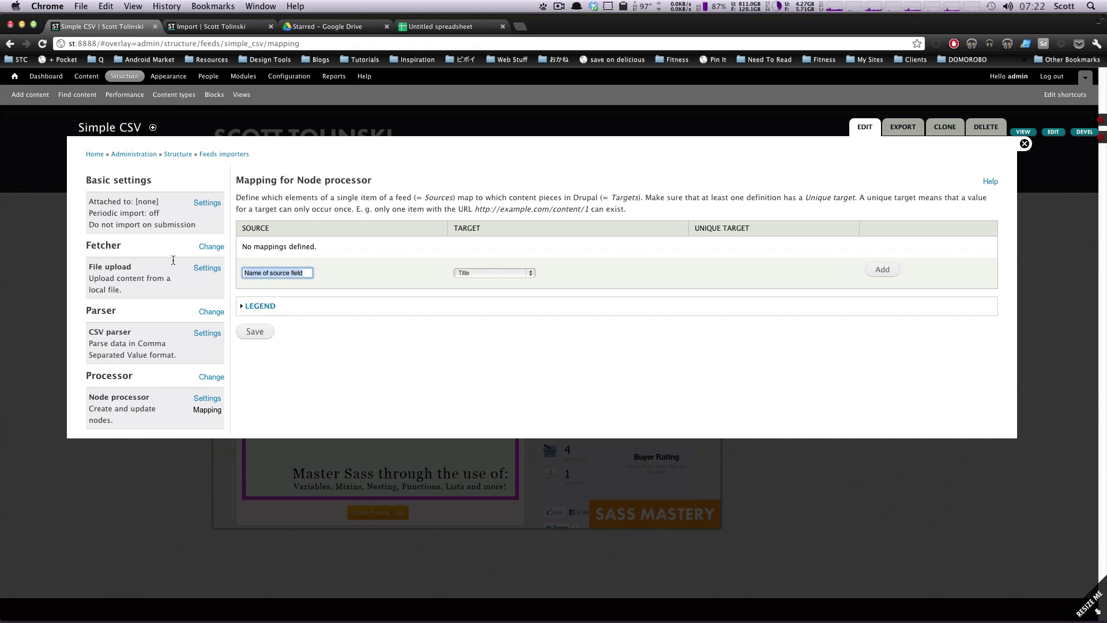
key(super+v)
click(281, 283)
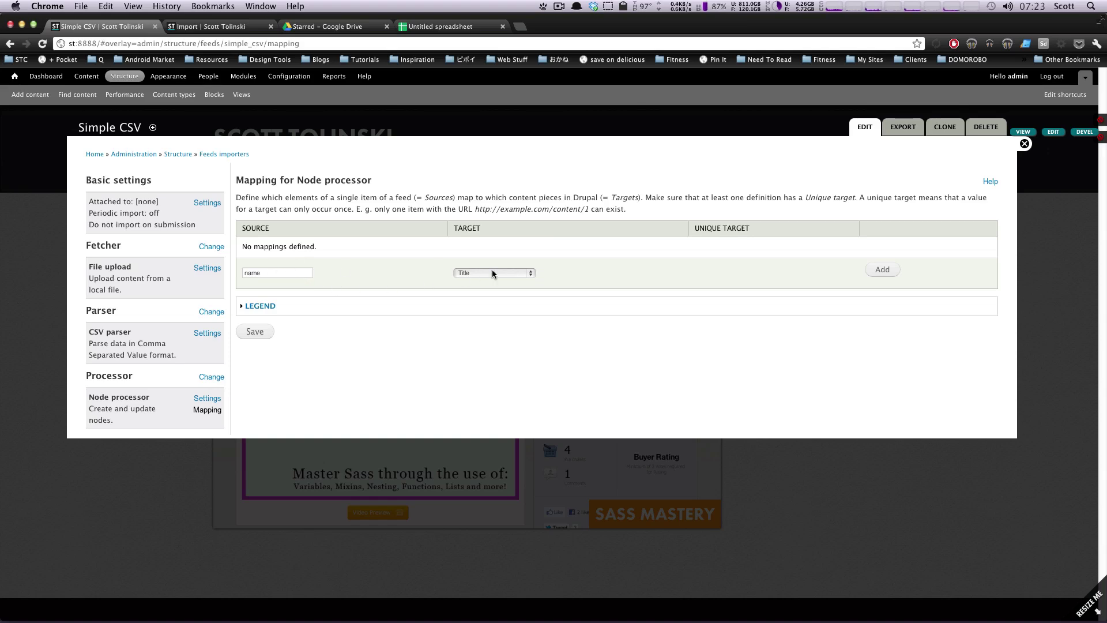
click(886, 272)
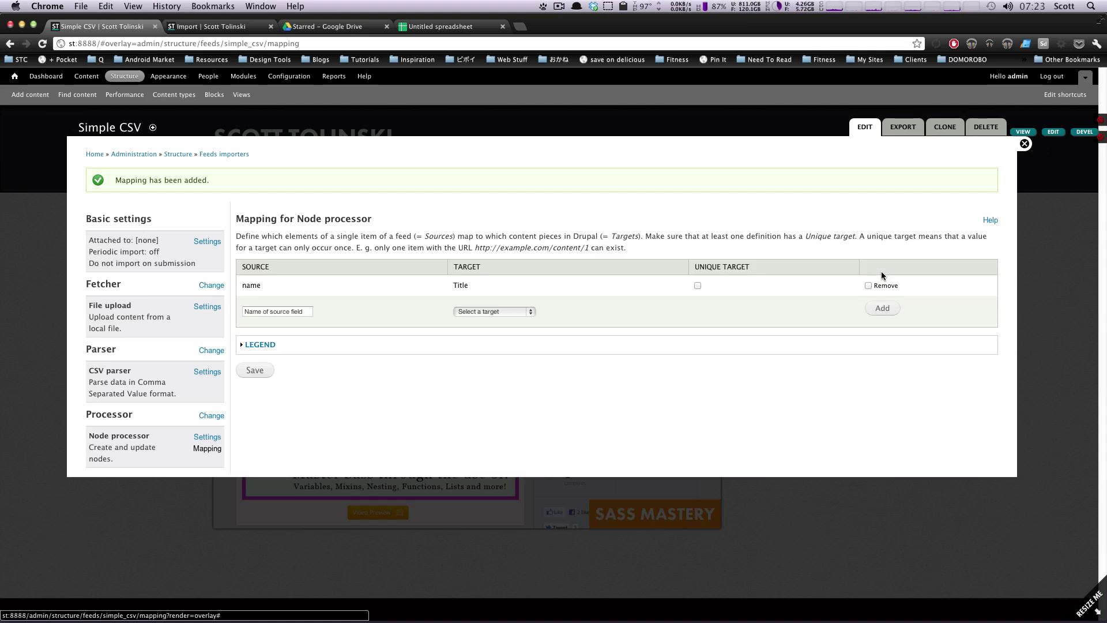
Step: Copy the body header from the spreadsheet and add a Node processor mapping from source body to target Body
click(274, 314)
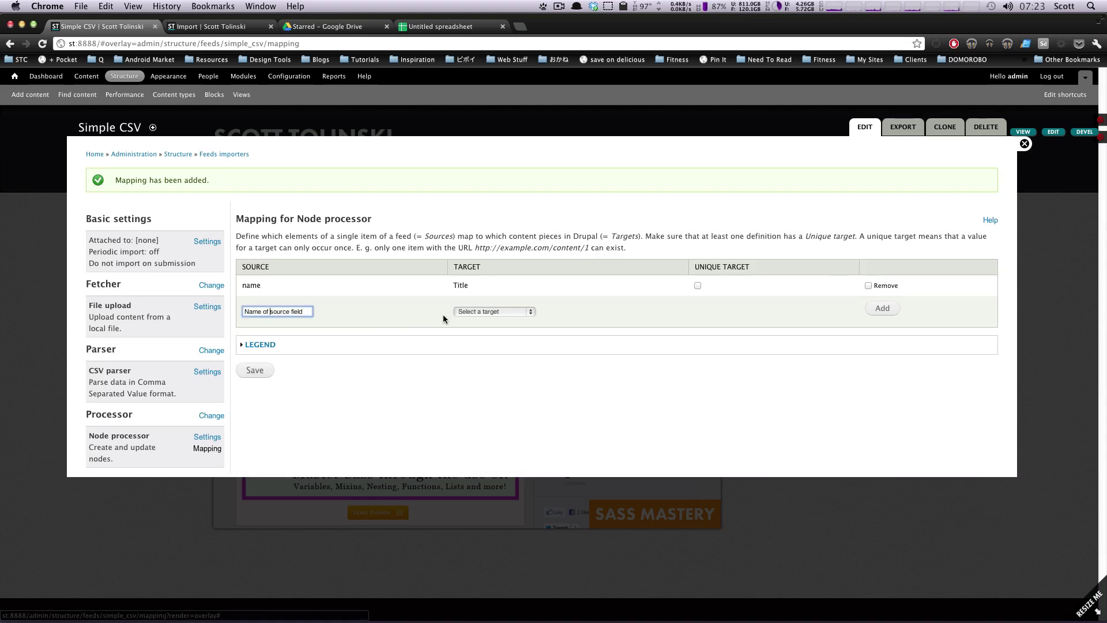
click(464, 312)
click(467, 320)
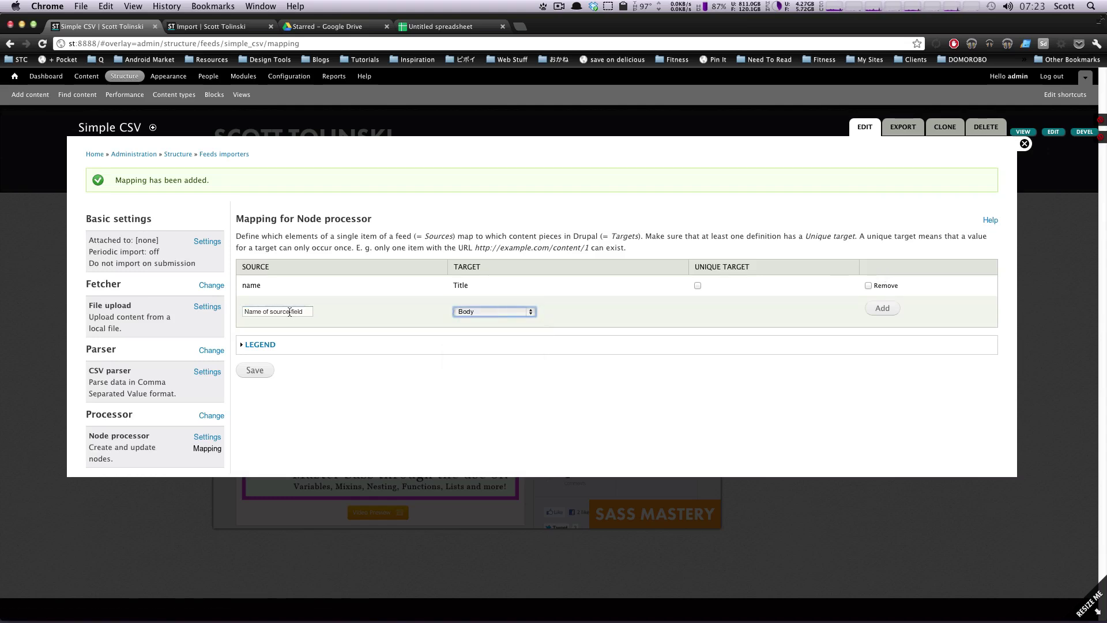
triple_click(276, 312)
click(430, 27)
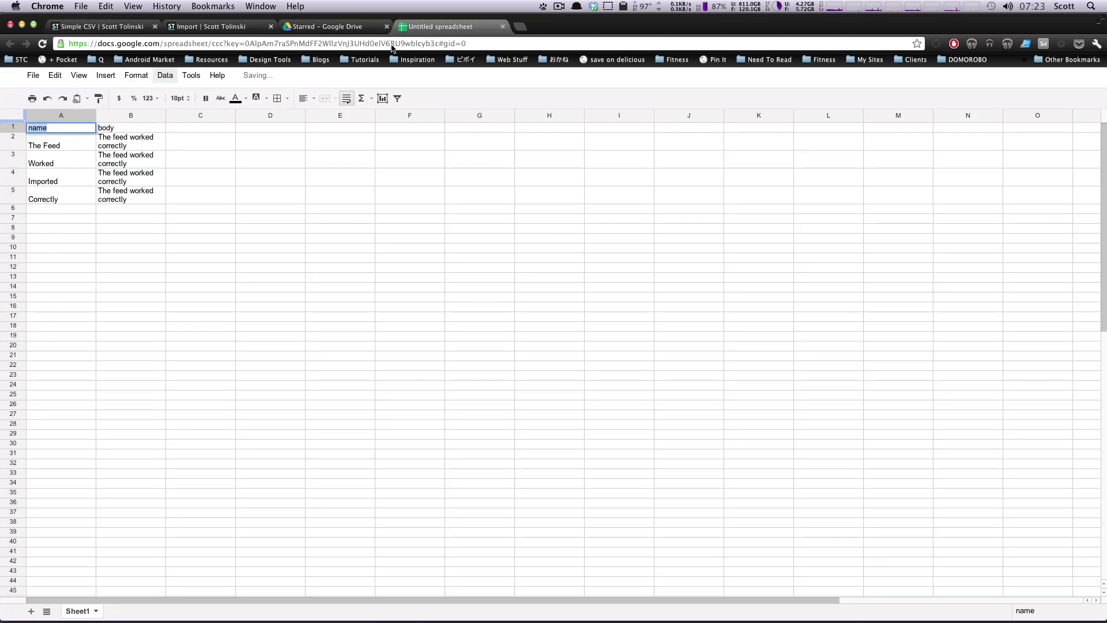
click(134, 129)
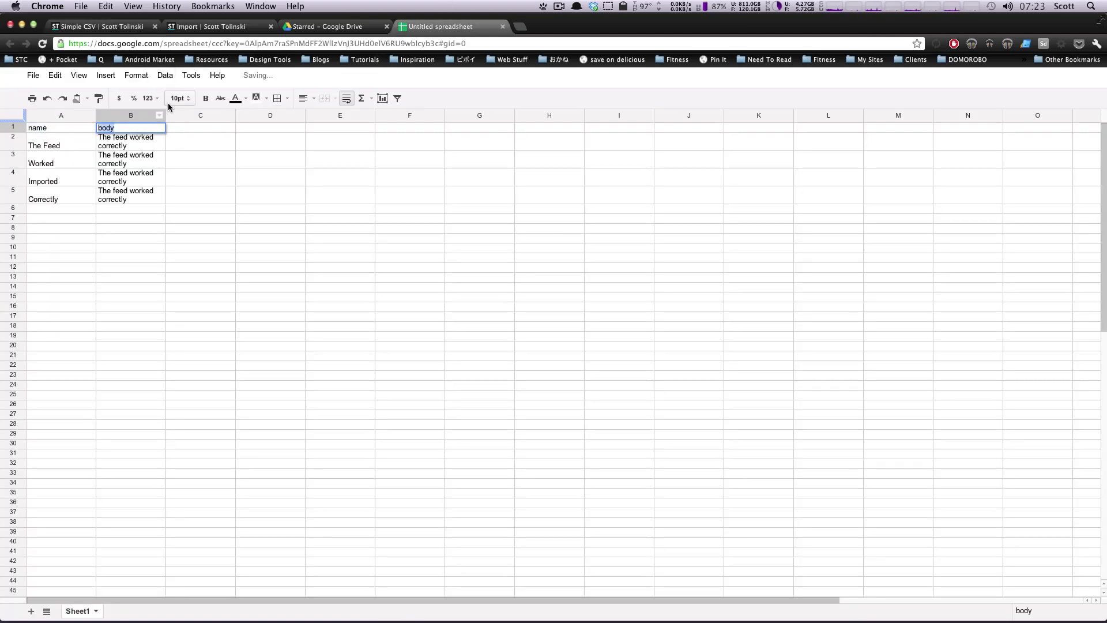
click(116, 29)
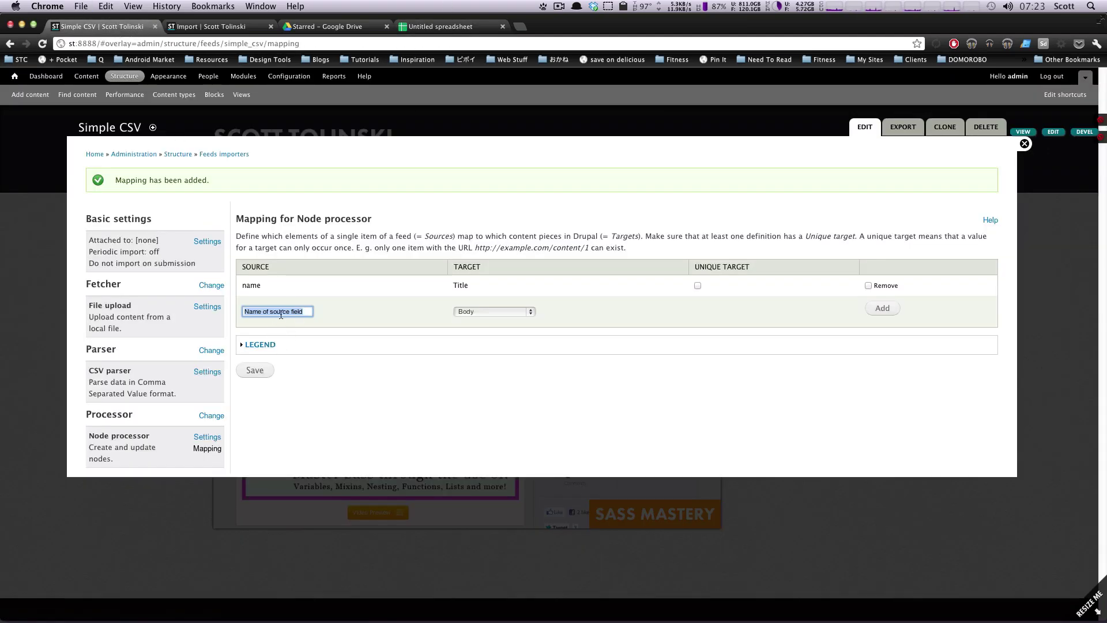
text(body)
click(883, 311)
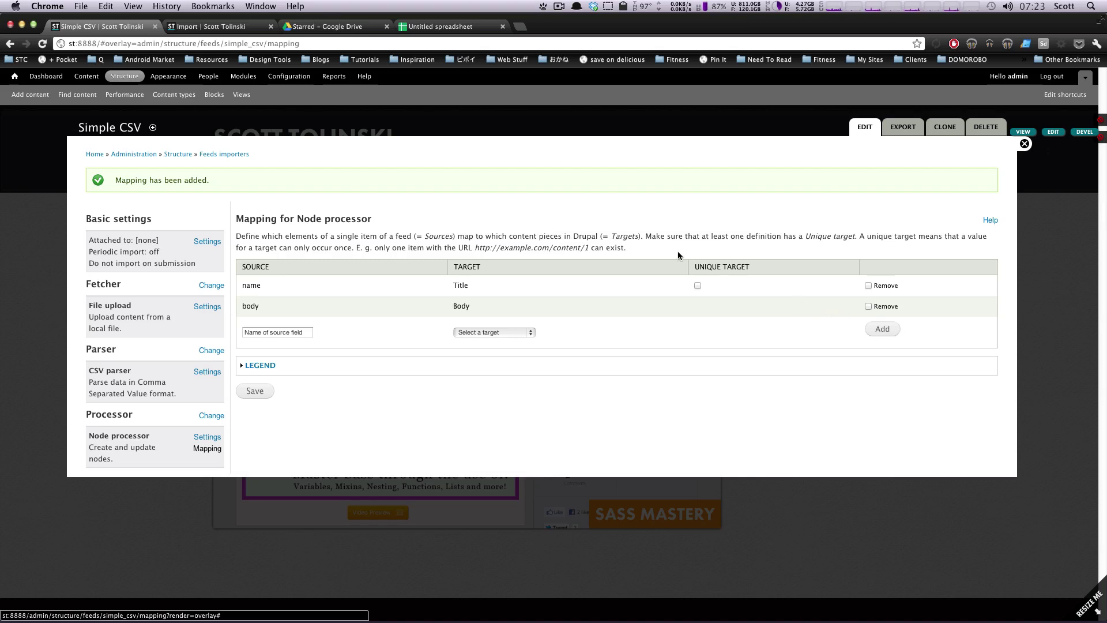
Step: Look over the available mapping targets, and check the entries in the spreadsheet's name column for uniqueness
click(491, 332)
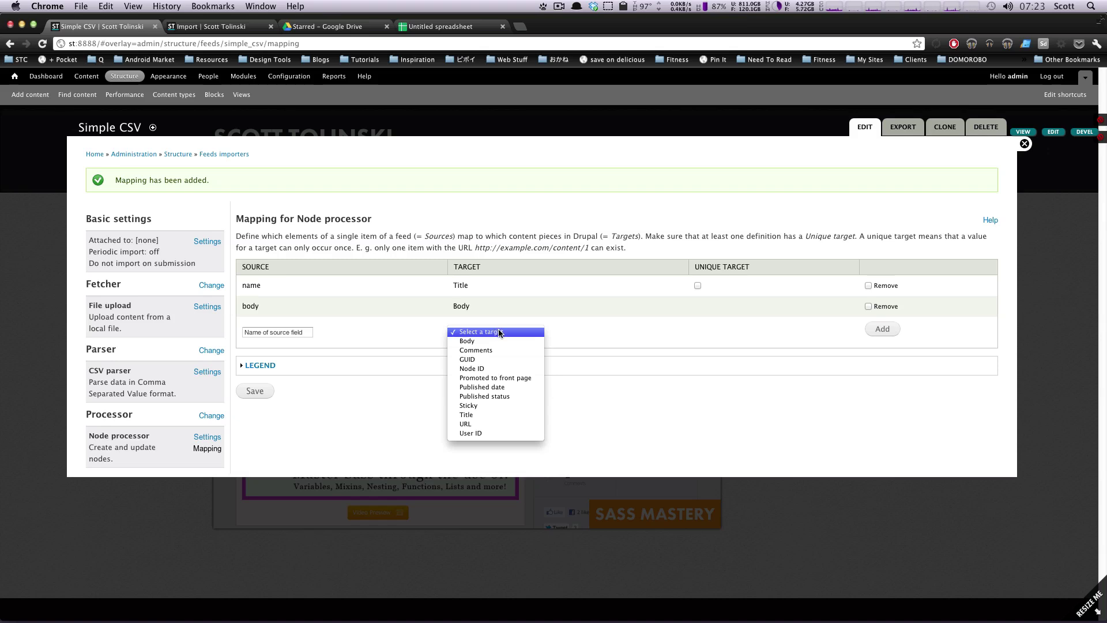
click(514, 312)
click(447, 26)
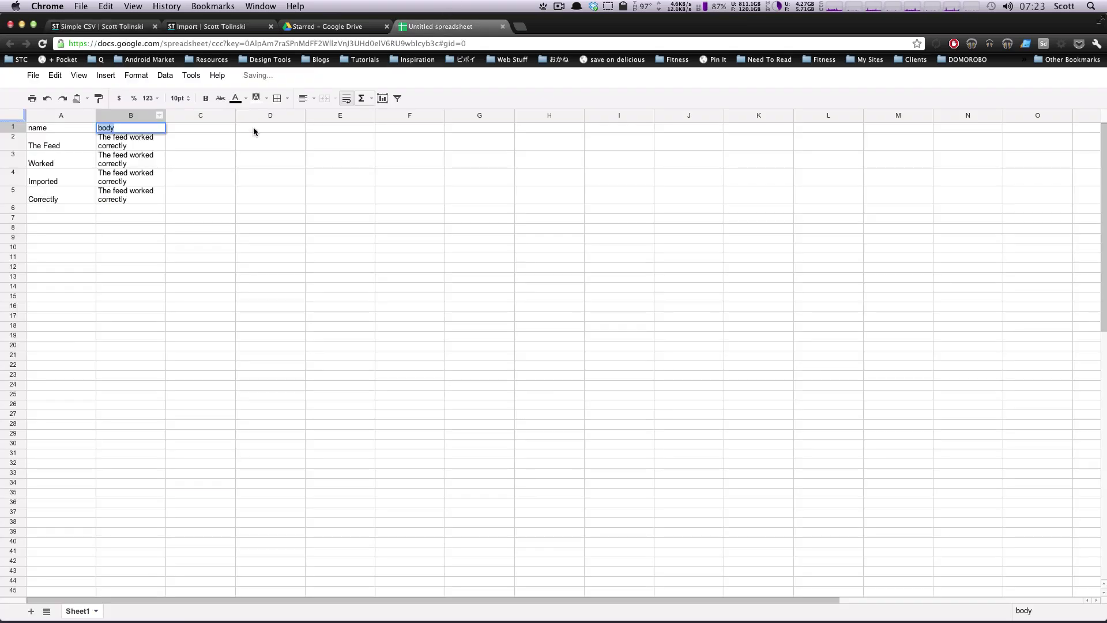
click(77, 190)
click(77, 182)
click(74, 158)
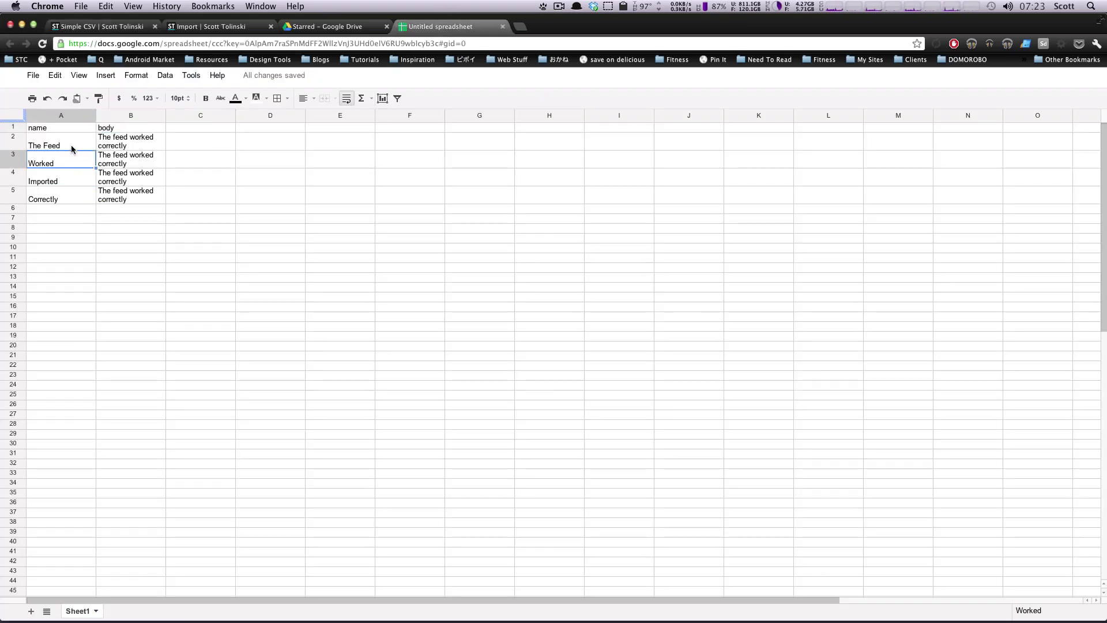
click(73, 148)
click(74, 157)
click(69, 180)
click(69, 194)
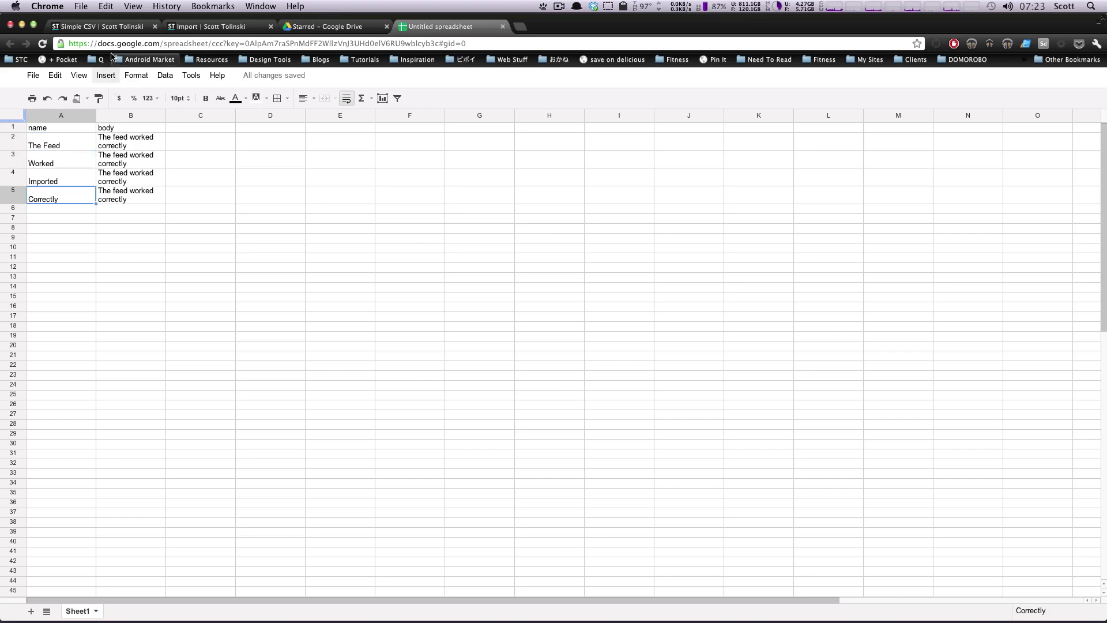
Step: Mark the name-to-Title mapping as a unique target, save the mapping, and review the legend of target descriptions
click(98, 26)
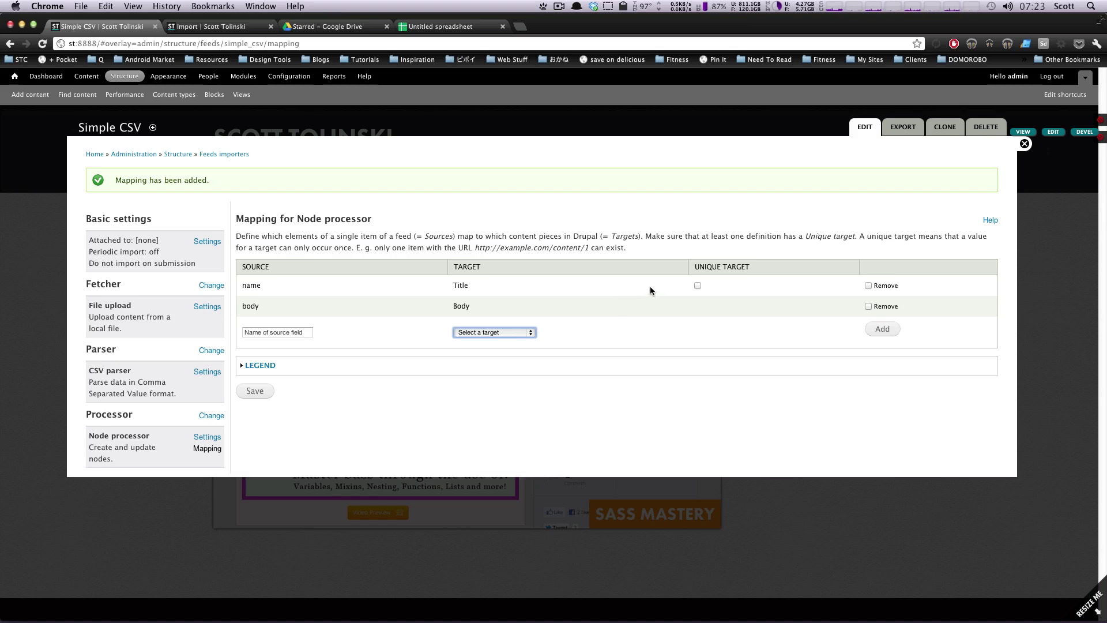
click(696, 285)
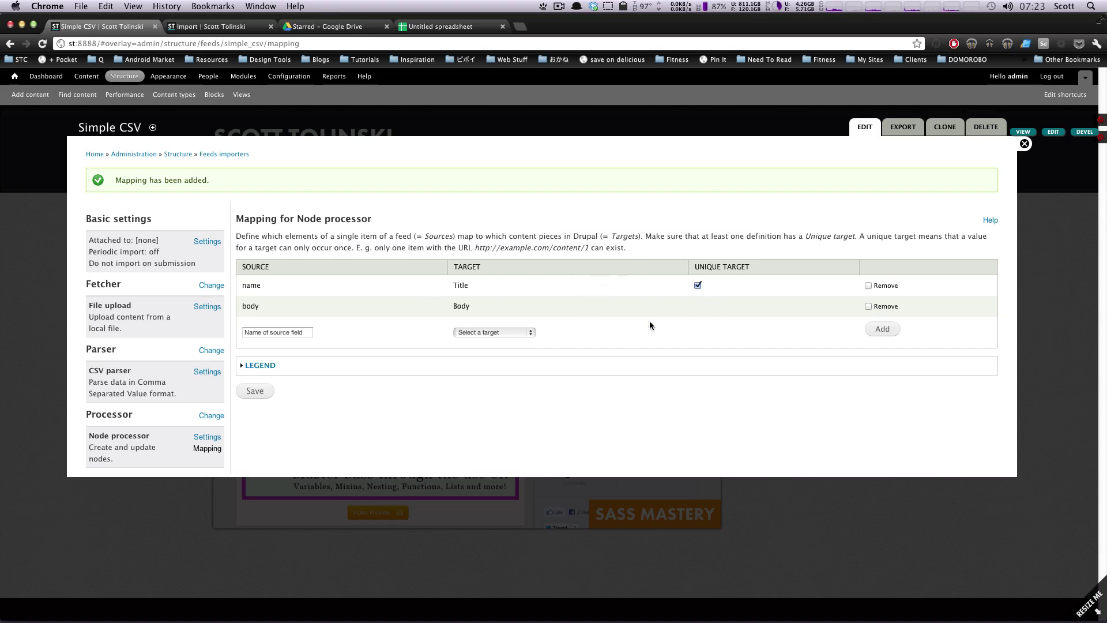
click(247, 395)
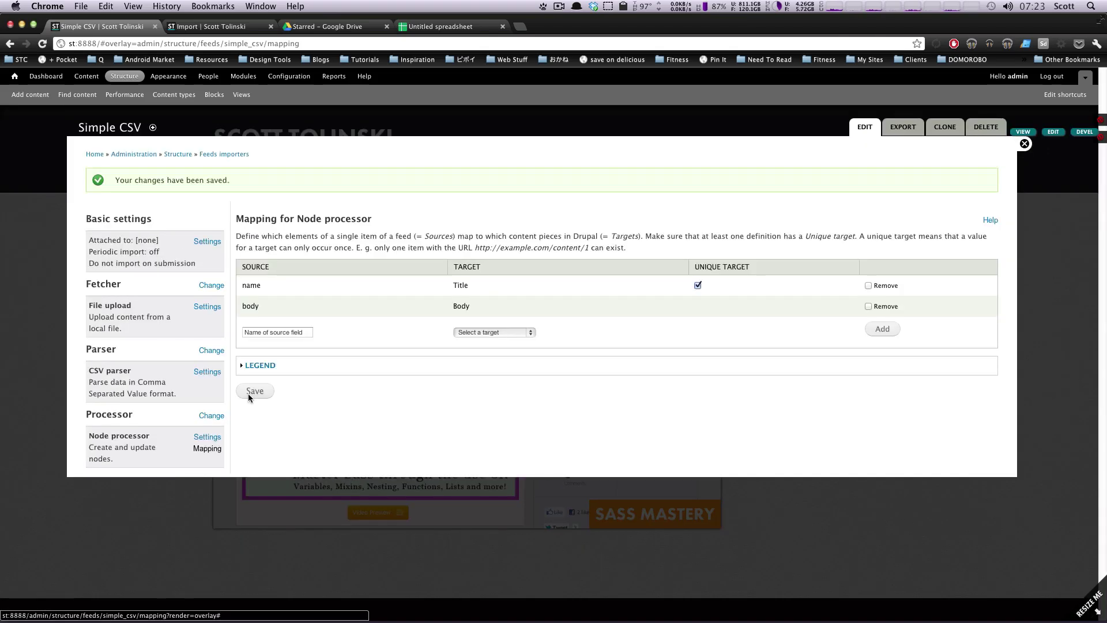
click(261, 365)
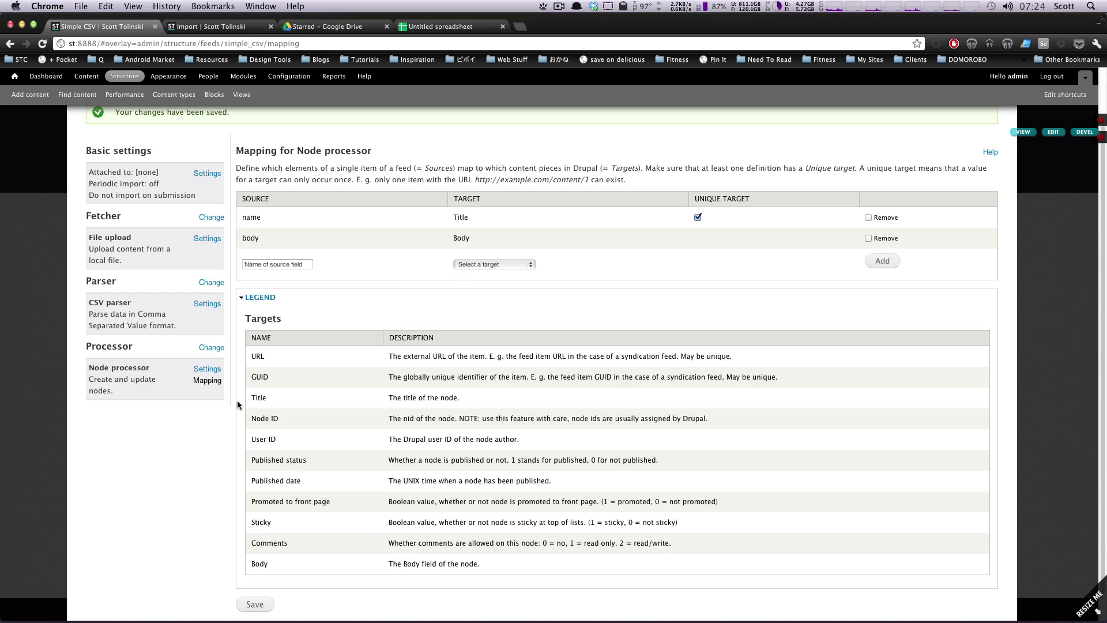
click(262, 297)
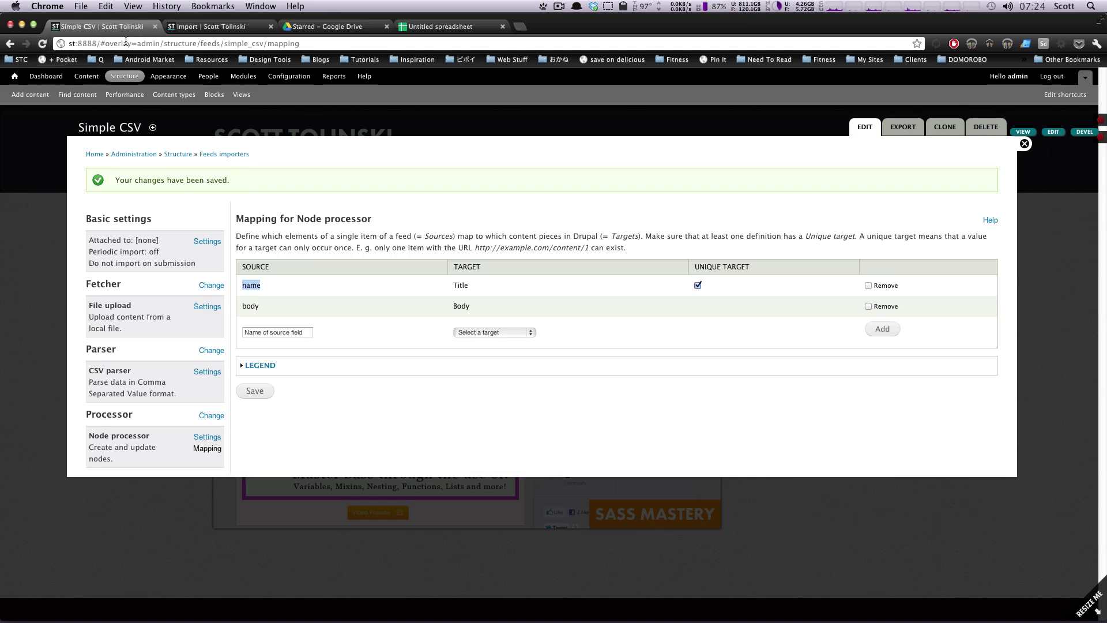
Step: Go to the site's import page at st:8888/import and open the Simple CSV importer
drag(101, 43, 329, 54)
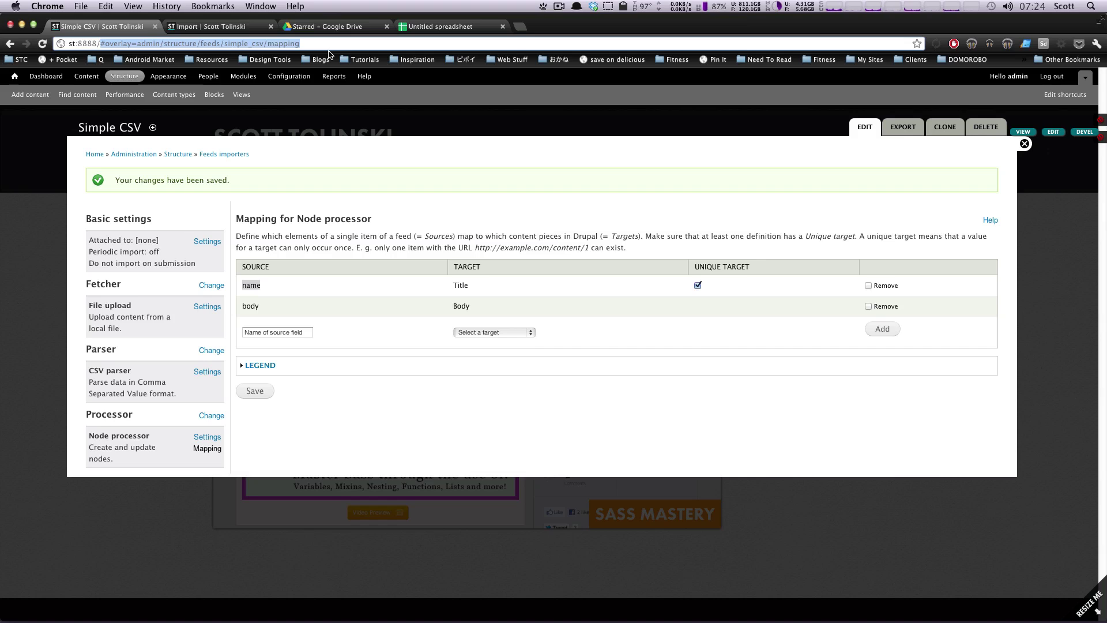
text(import)
key(Return)
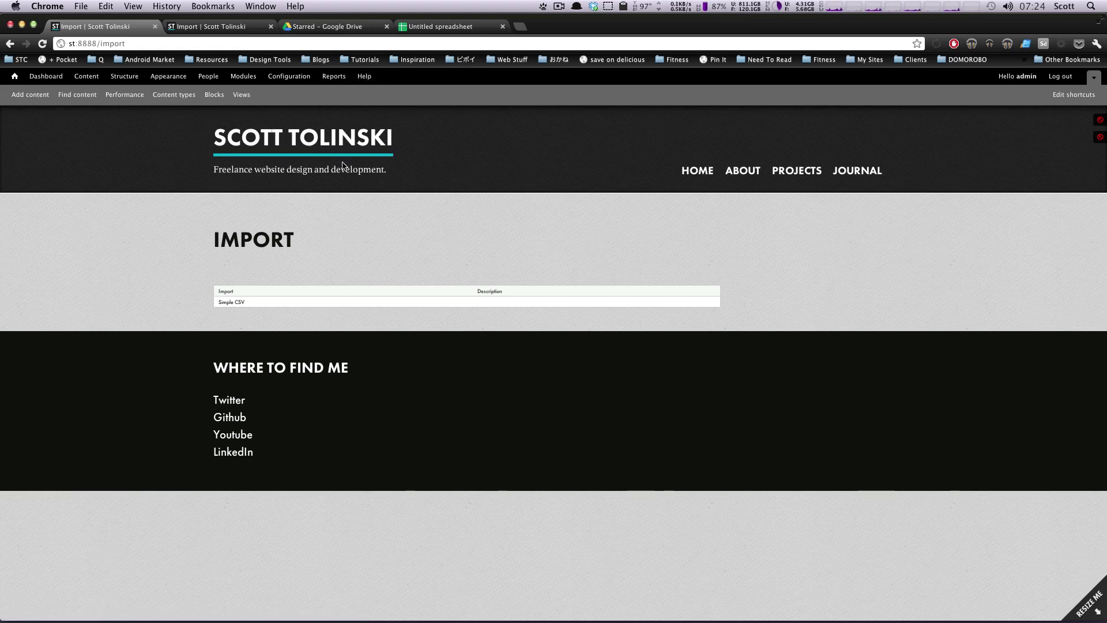
click(237, 304)
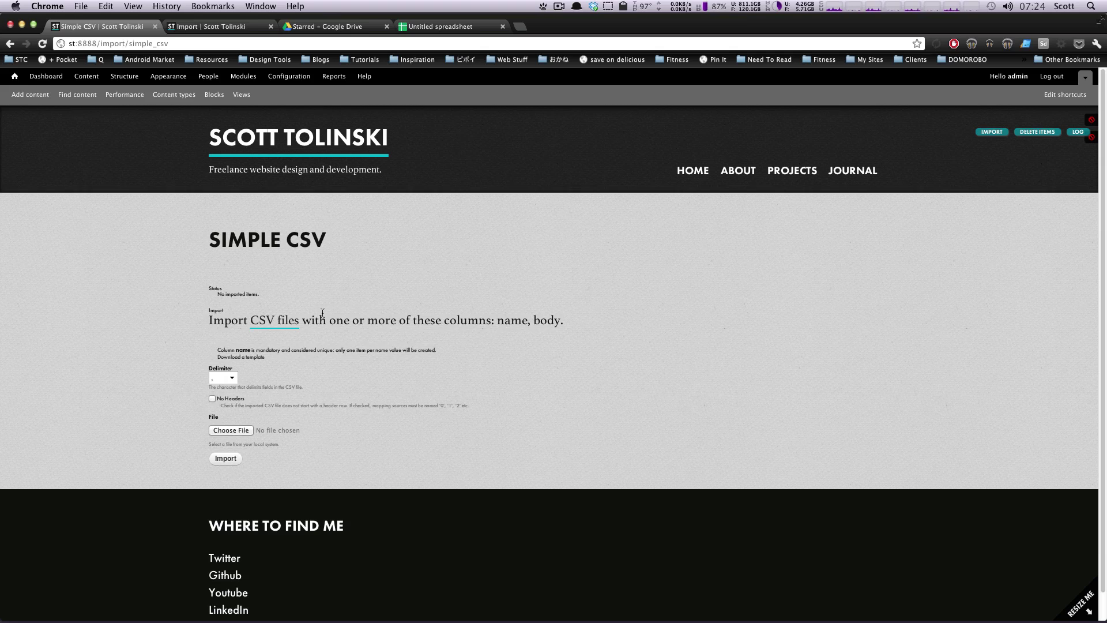
Step: Read the Simple CSV import form's notes on accepted columns and on the mandatory column
drag(206, 316, 248, 321)
click(341, 318)
drag(435, 321, 542, 322)
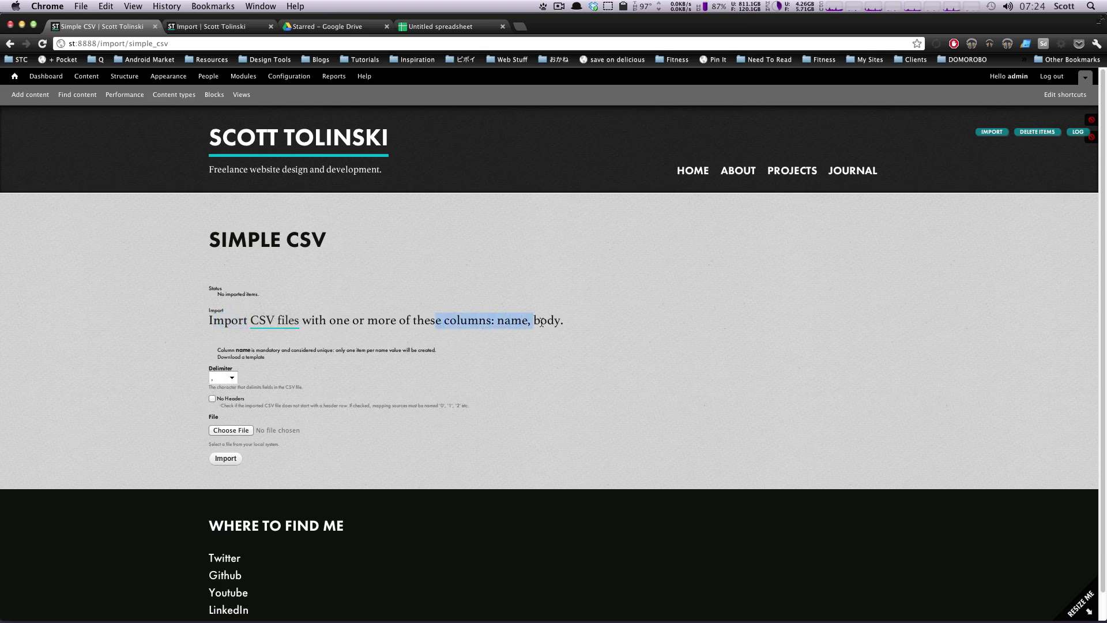
drag(236, 350, 378, 357)
click(378, 358)
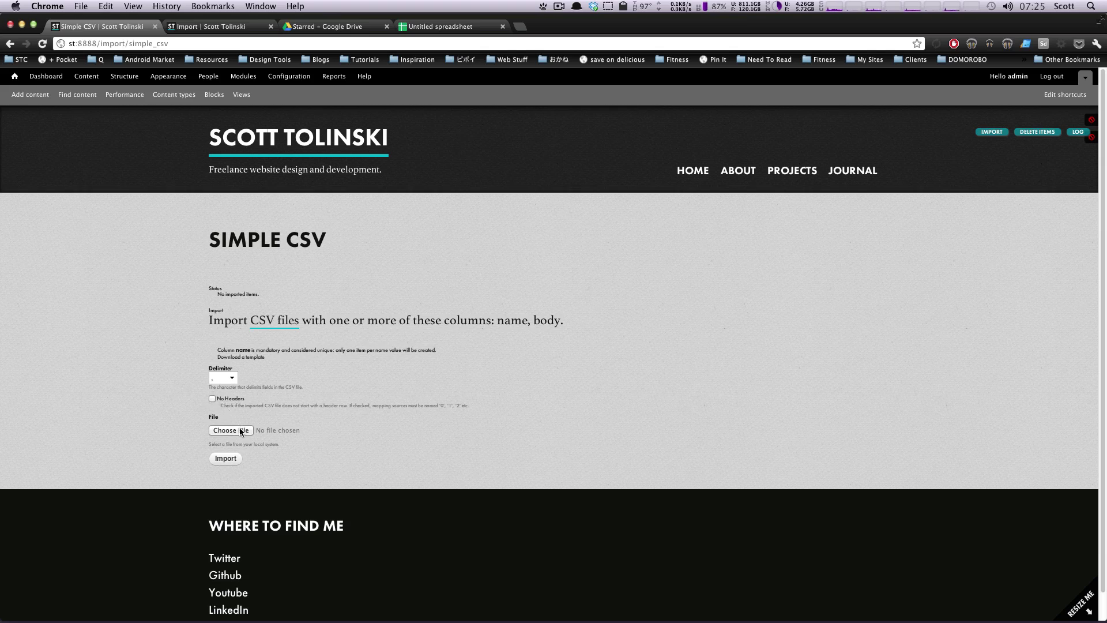
Step: Download the current sheet of the source spreadsheet as Comma Separated Values (.csv)
click(467, 27)
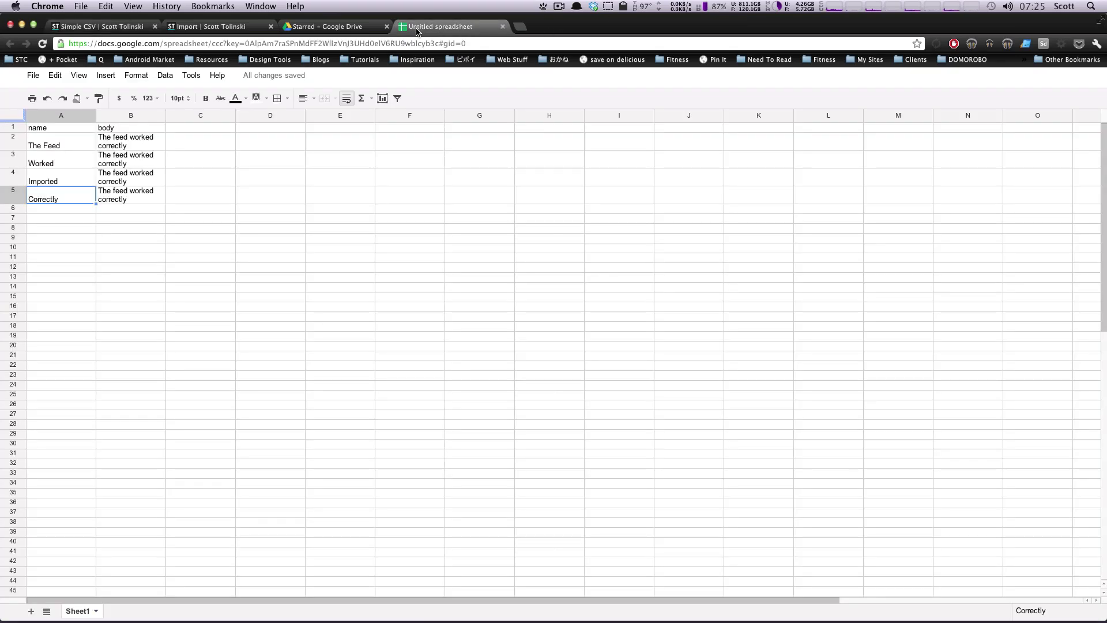
click(33, 75)
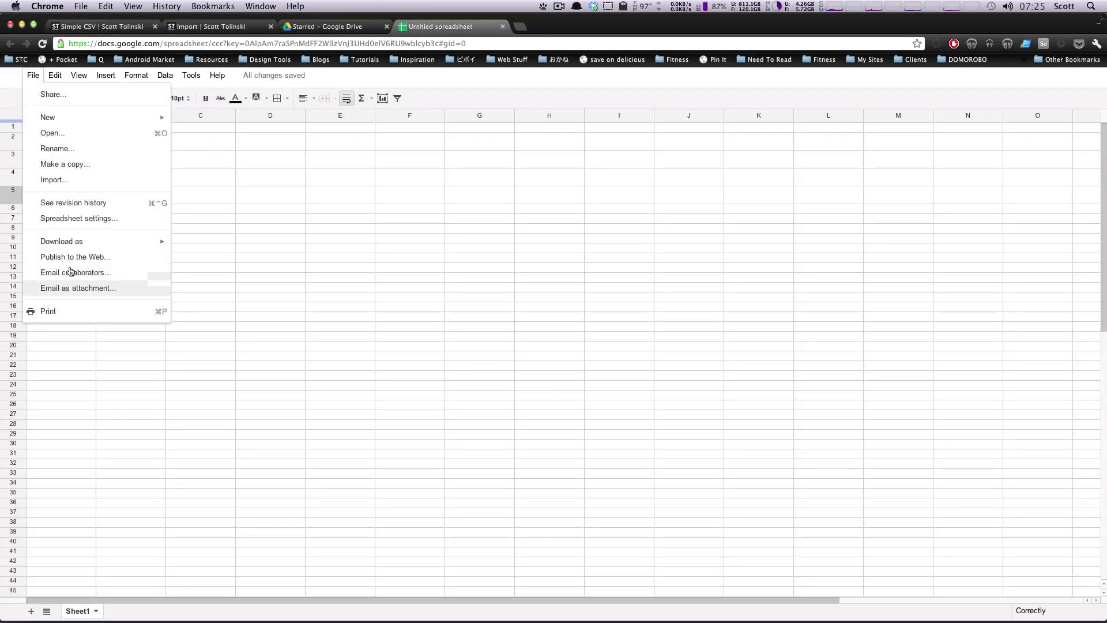
mouse_move(90, 246)
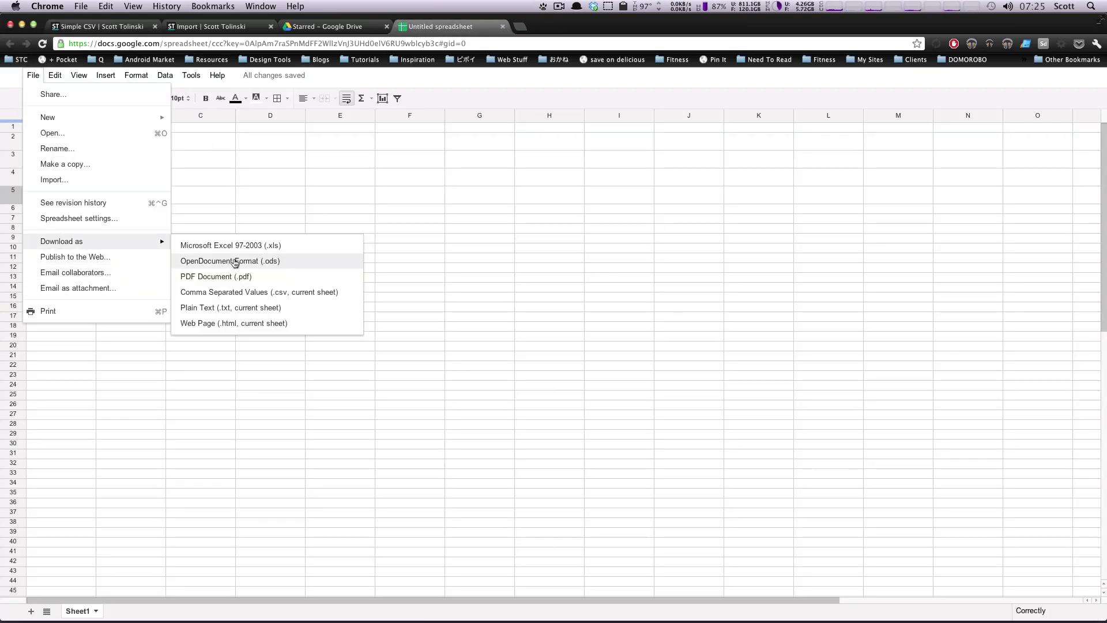
click(231, 291)
Step: Choose Untitled spreadsheet – Sheet1.csv from the Downloads folder on the Simple CSV import form and submit it for import
click(98, 26)
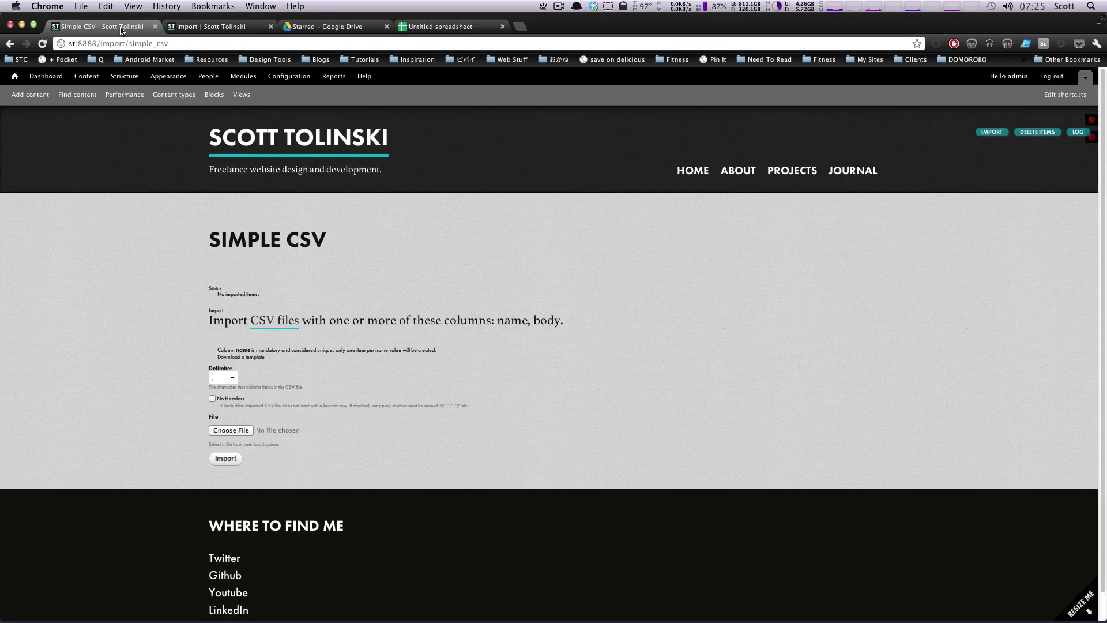
click(241, 430)
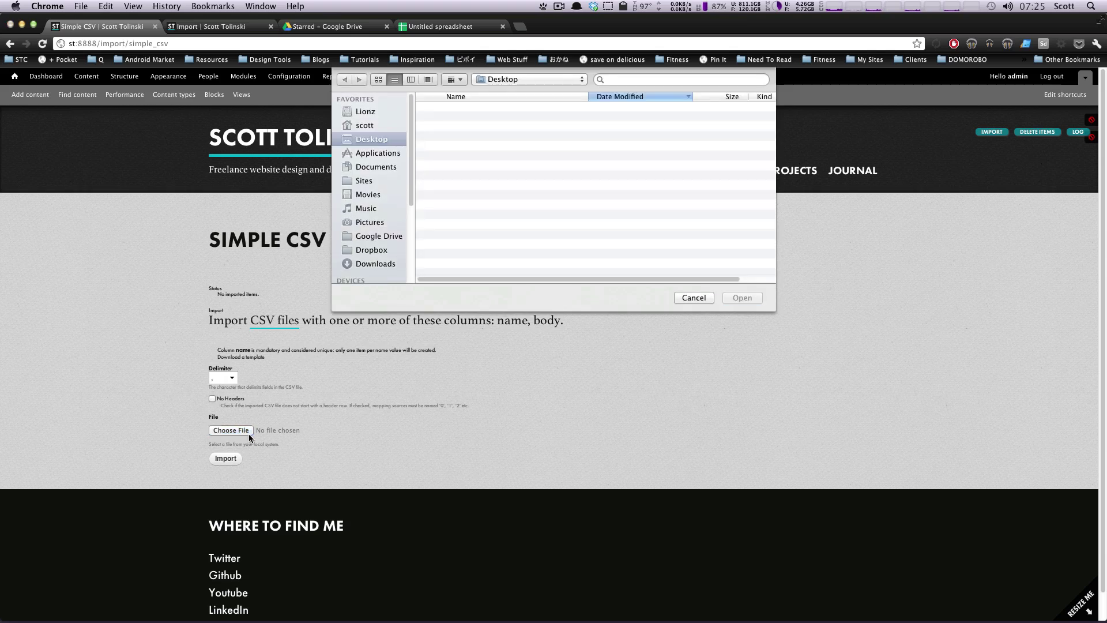
click(374, 264)
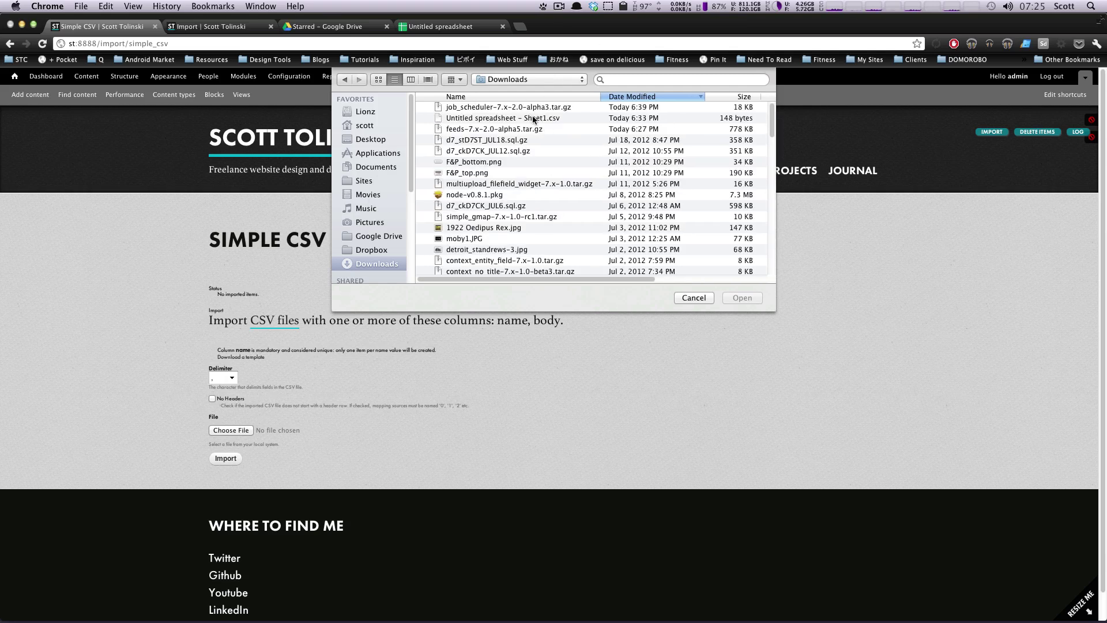
click(532, 116)
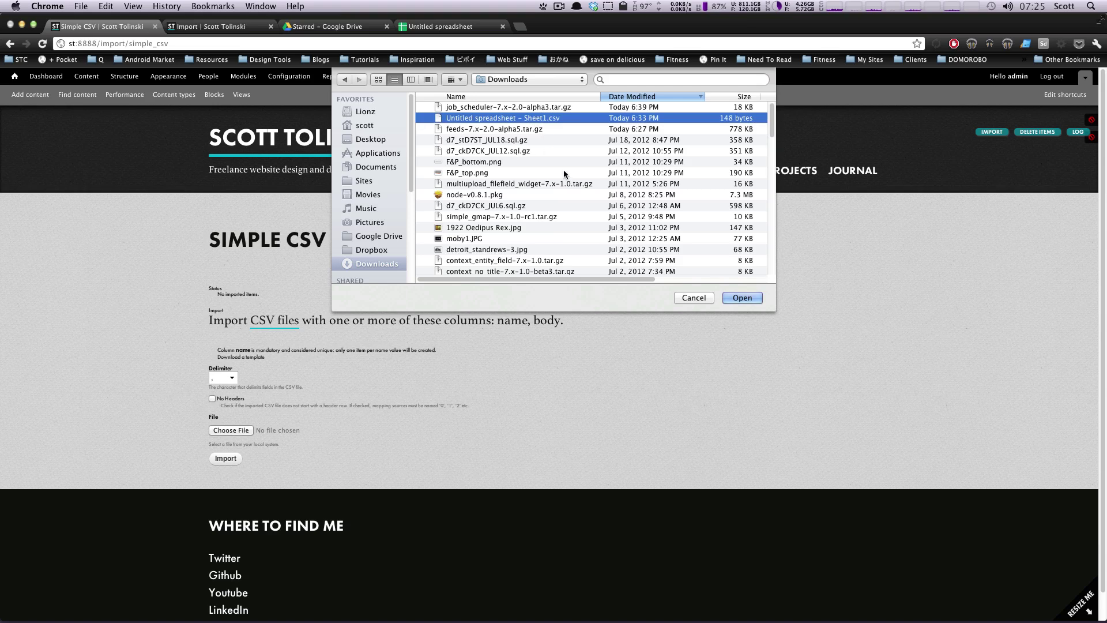
click(748, 299)
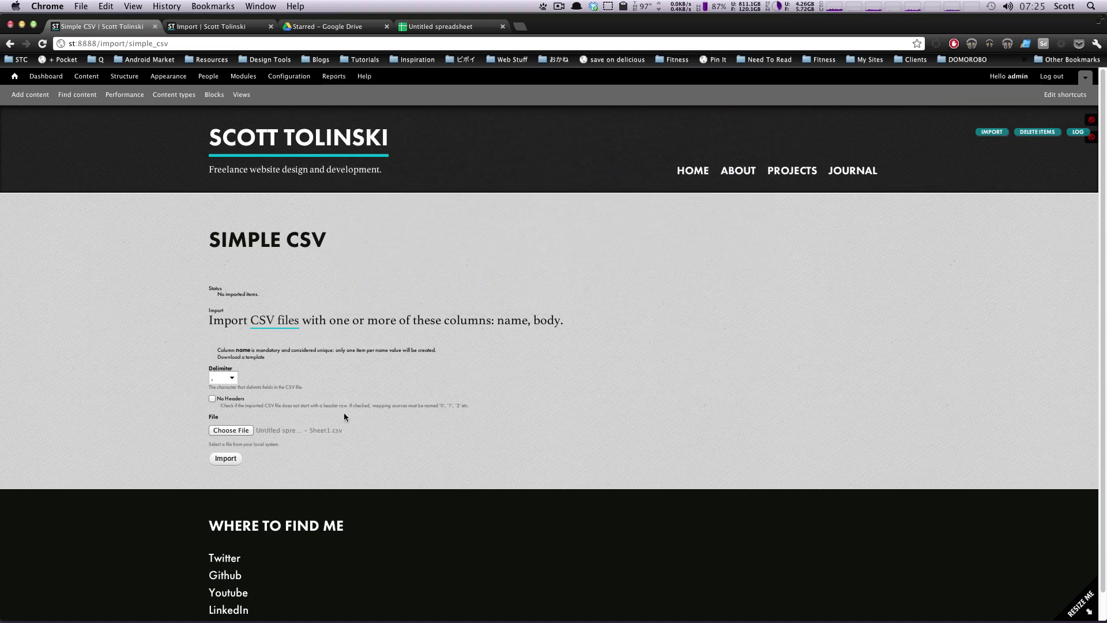
click(233, 459)
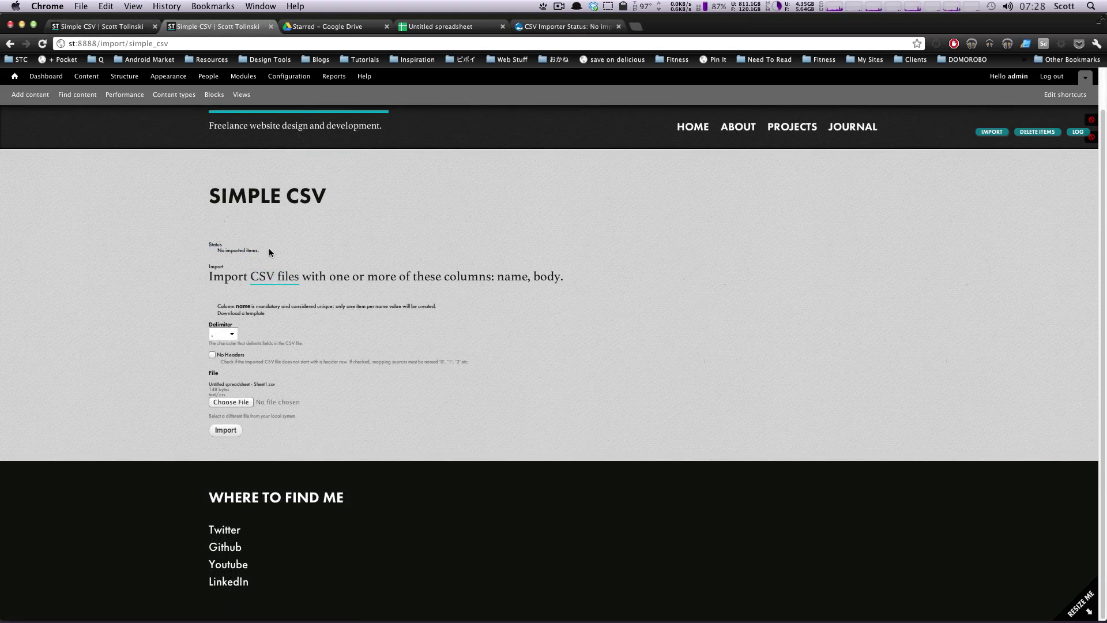
Step: Check the import status shown on the Simple CSV import page
drag(269, 249, 212, 246)
click(246, 249)
drag(316, 250, 210, 227)
click(285, 221)
Step: Enable Import on submission in the Simple CSV importer's basic settings, save, and rerun the import of the uploaded CSV
click(98, 26)
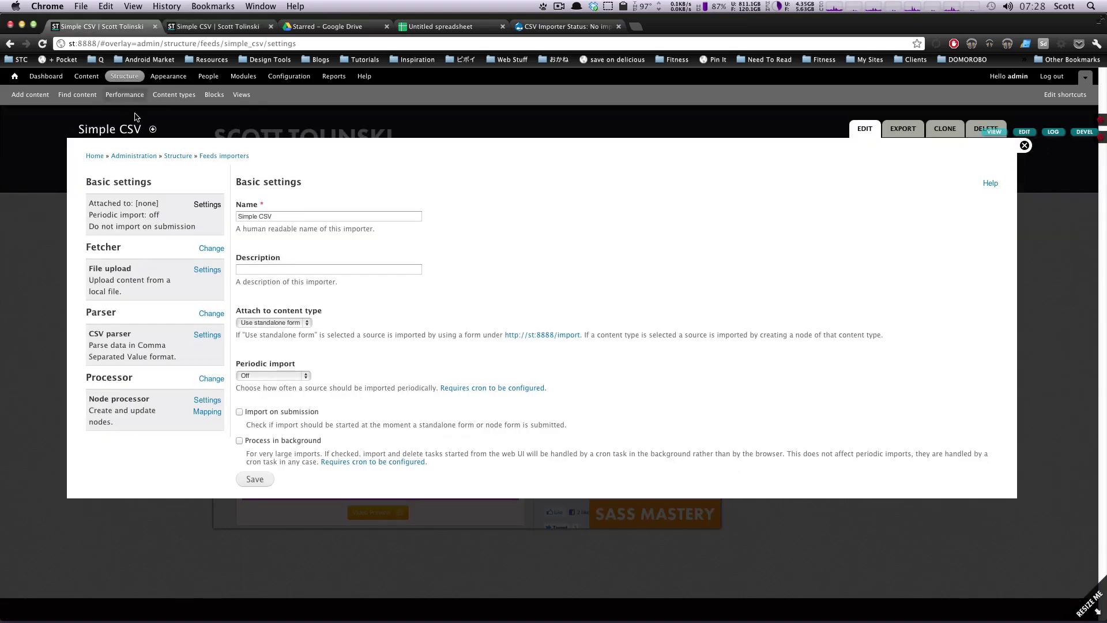
click(207, 206)
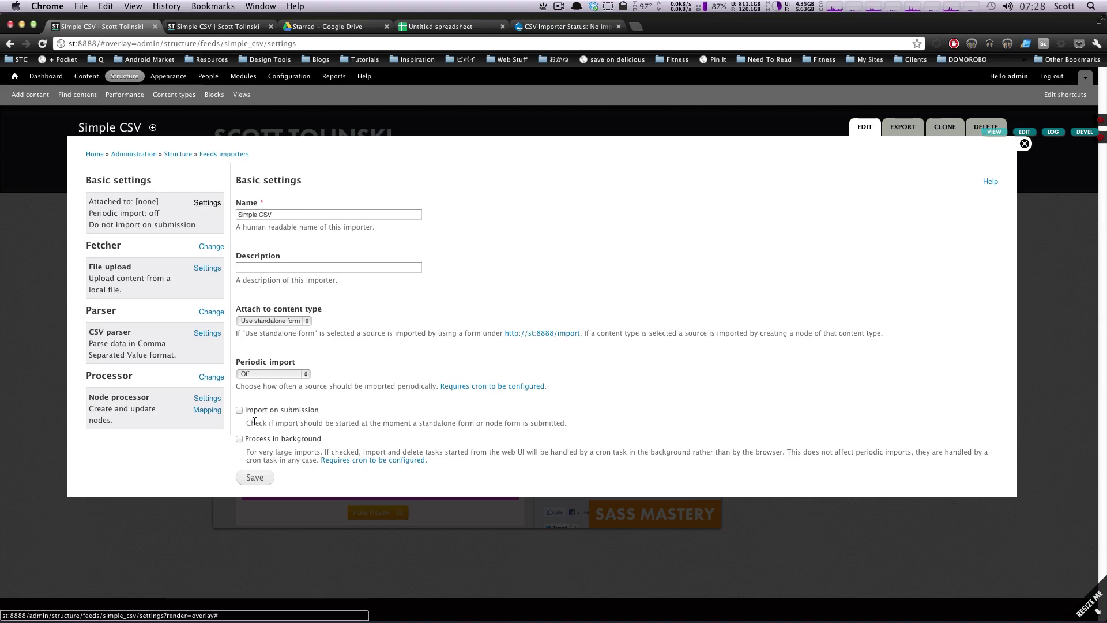
drag(253, 409, 314, 413)
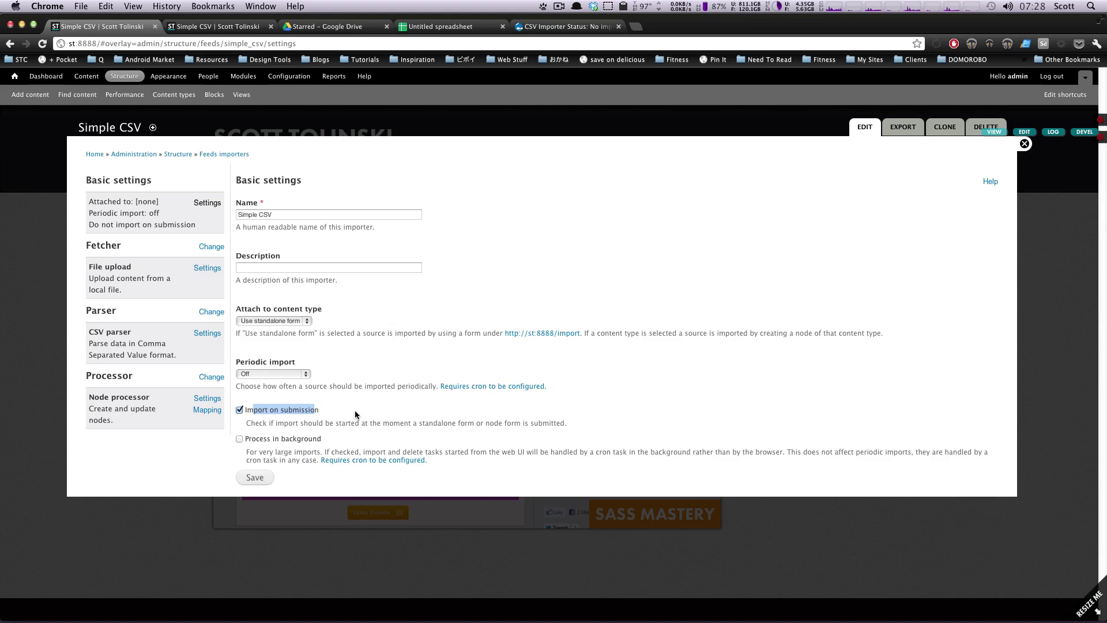
click(254, 478)
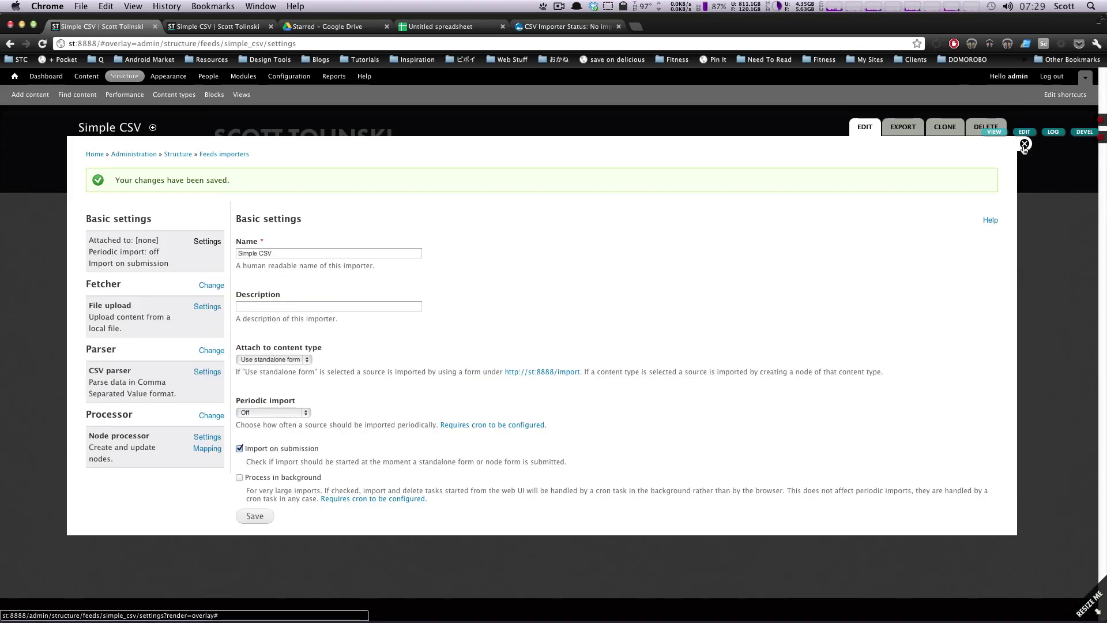
click(196, 26)
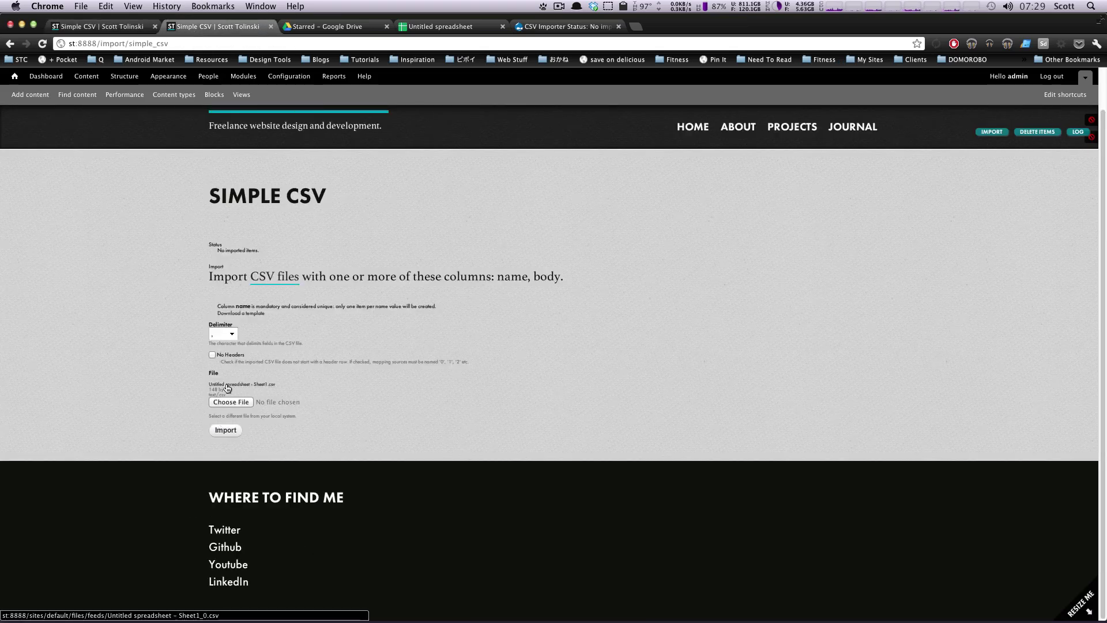
click(234, 430)
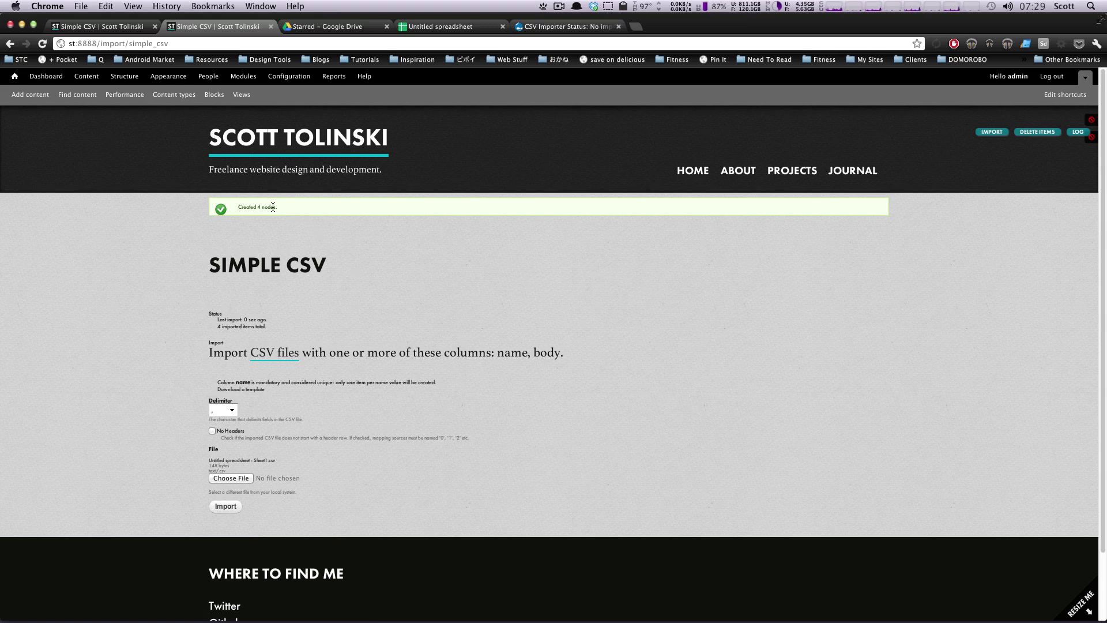
Step: Look over the Feed nodes in the site's content list and inspect the body of the Correctly node in its edit form
drag(279, 208, 229, 207)
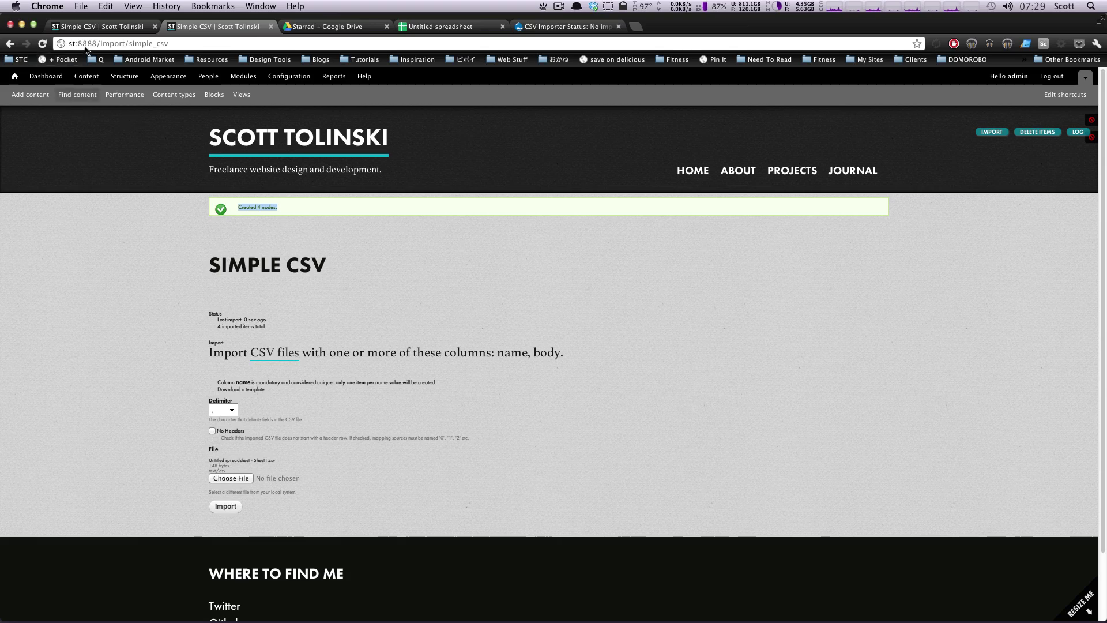
click(83, 27)
click(77, 95)
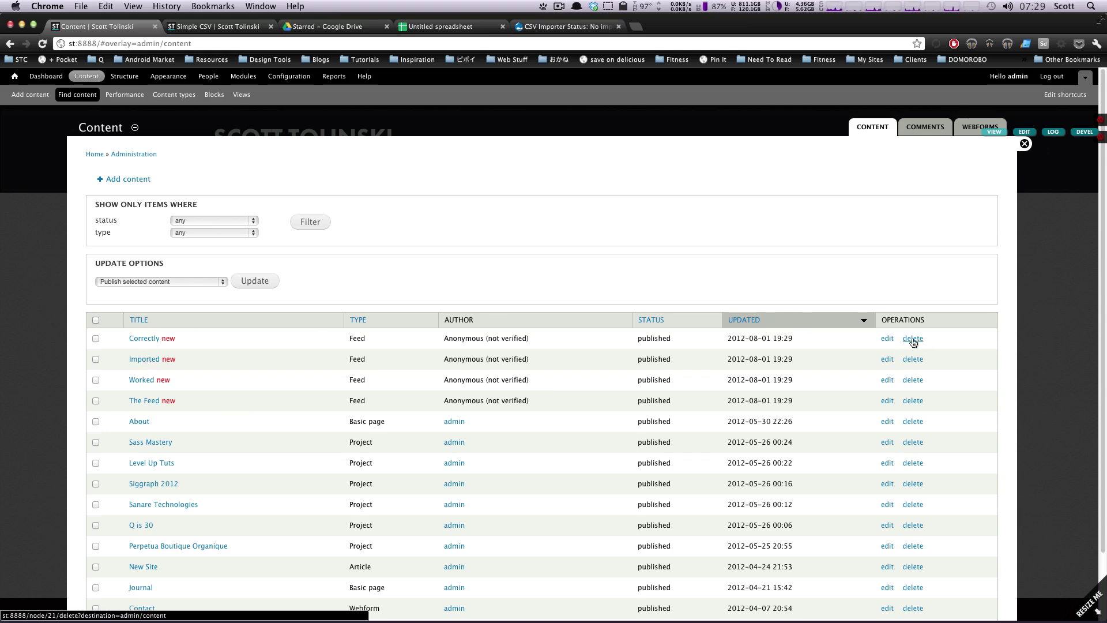
click(887, 339)
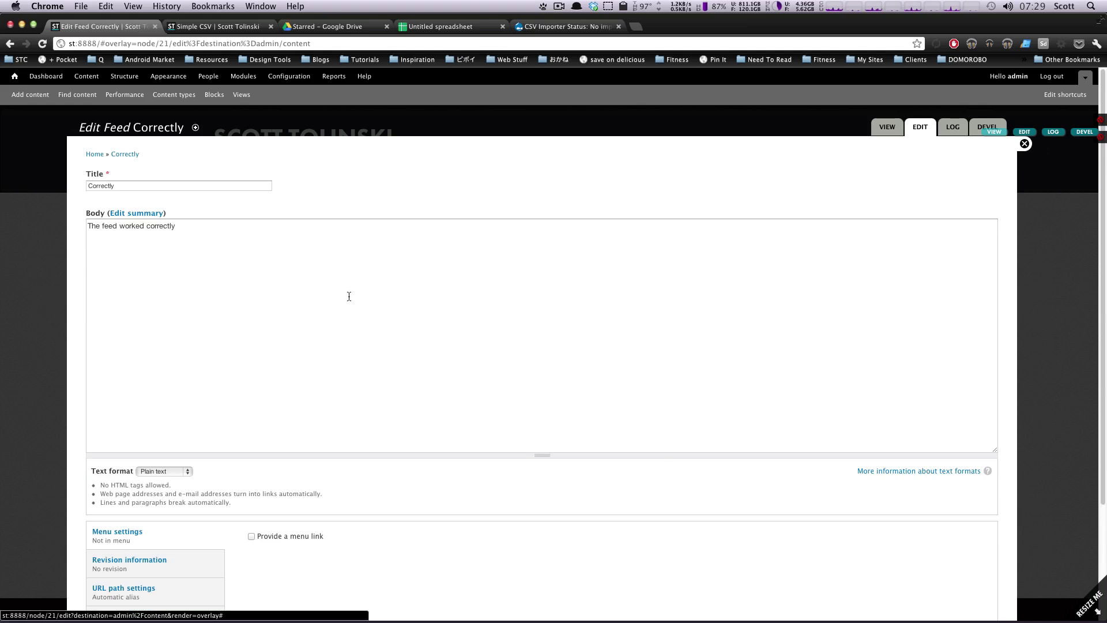
click(348, 297)
key(super+a)
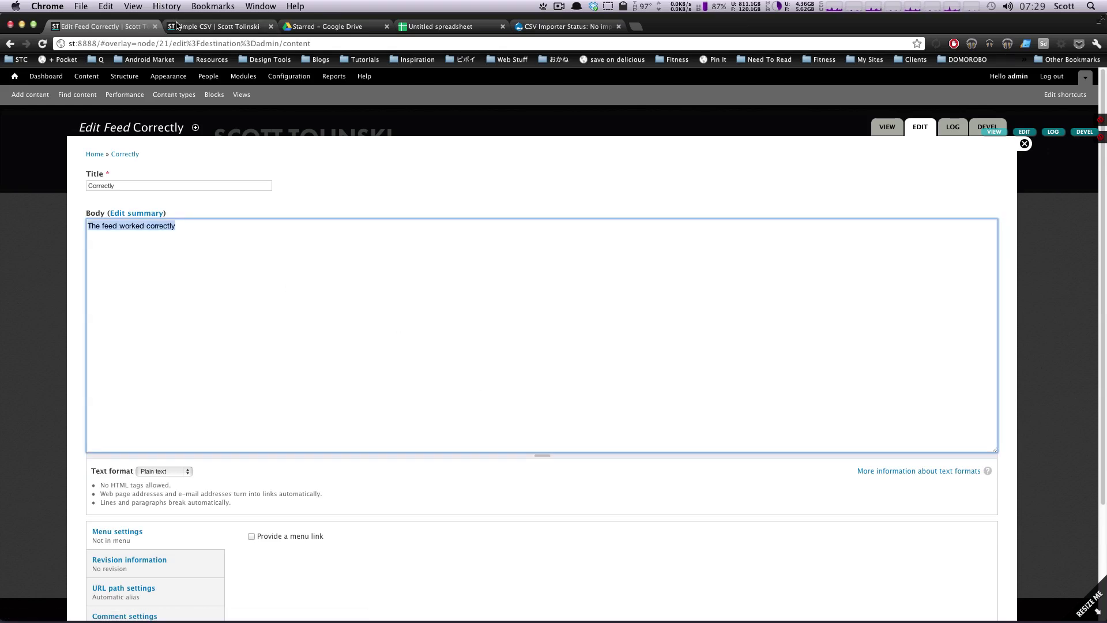
click(10, 44)
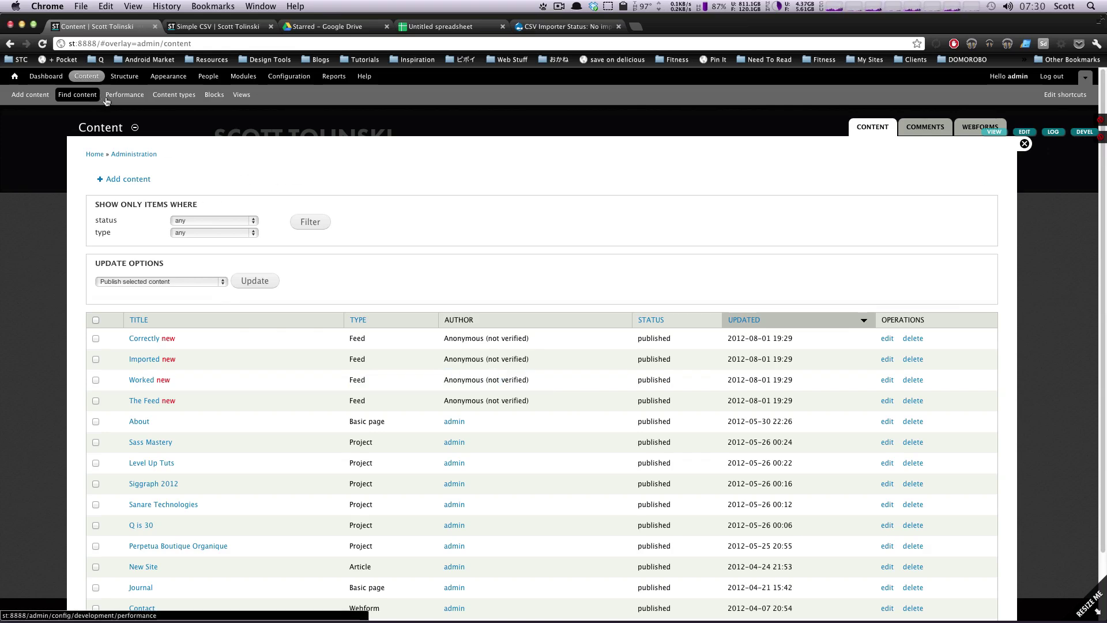
Step: In the source spreadsheet, replace the name in cell A5 with UPDATED
key(super+Tab)
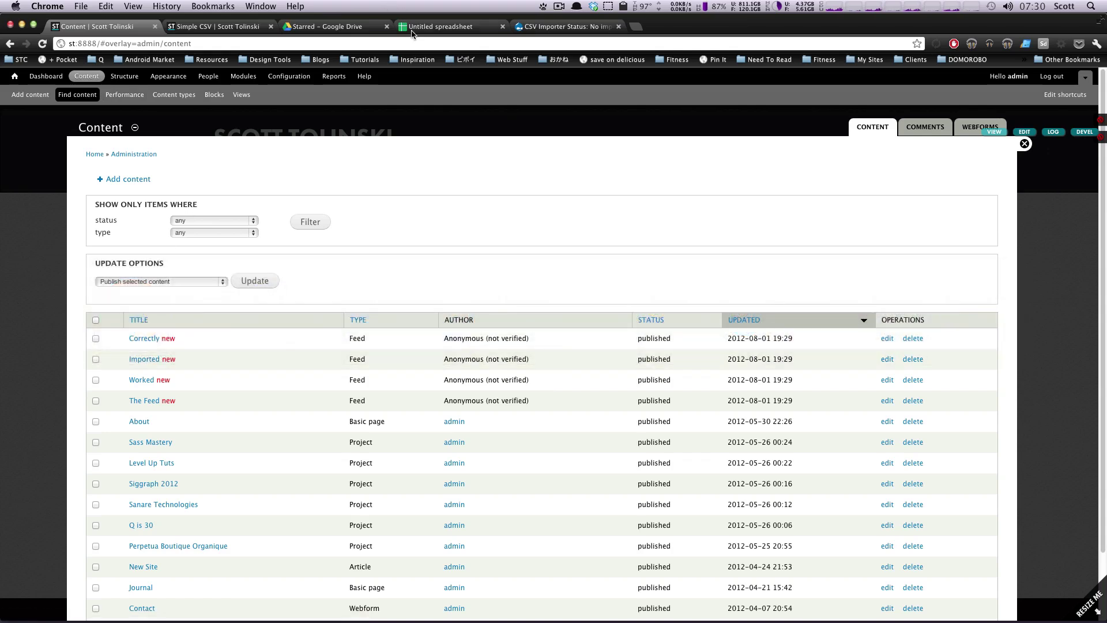
key(super+4)
click(117, 194)
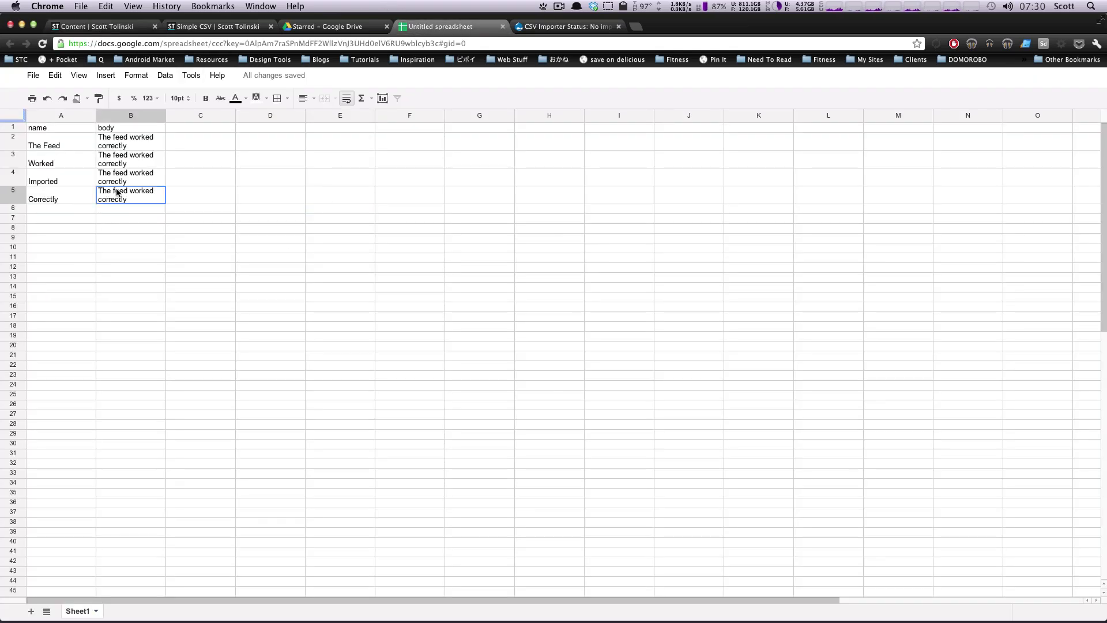
click(58, 212)
click(69, 201)
double_click(69, 201)
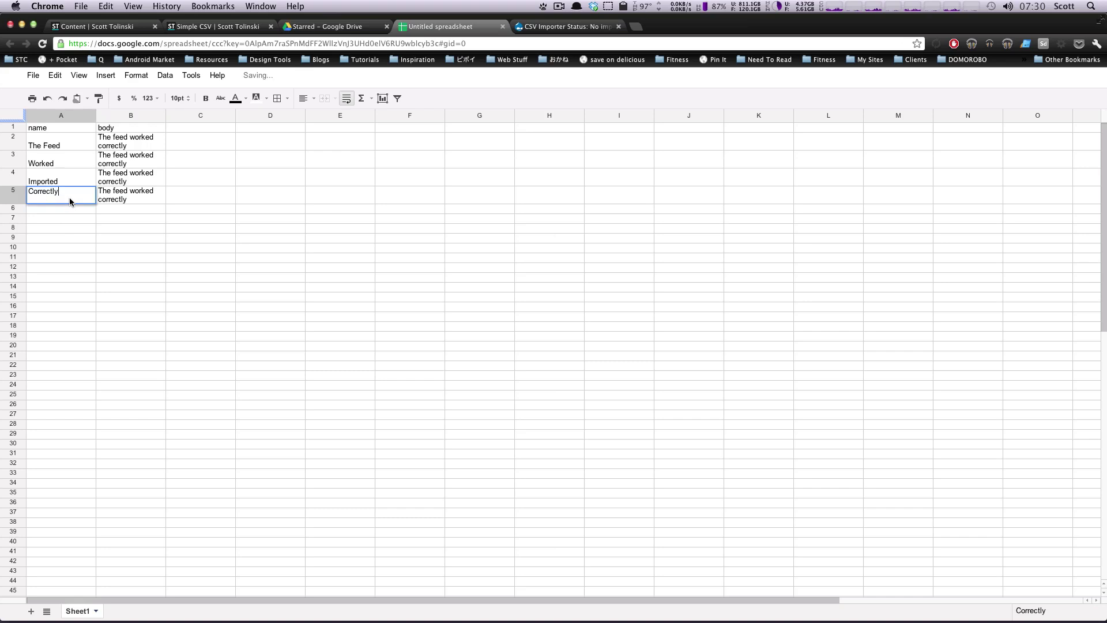
key(super+a)
text(UPDATED)
Step: Replace the body text of the Worked row in cell B3 with $$$$$YEESEYSEYS
double_click(115, 162)
key(super+a)
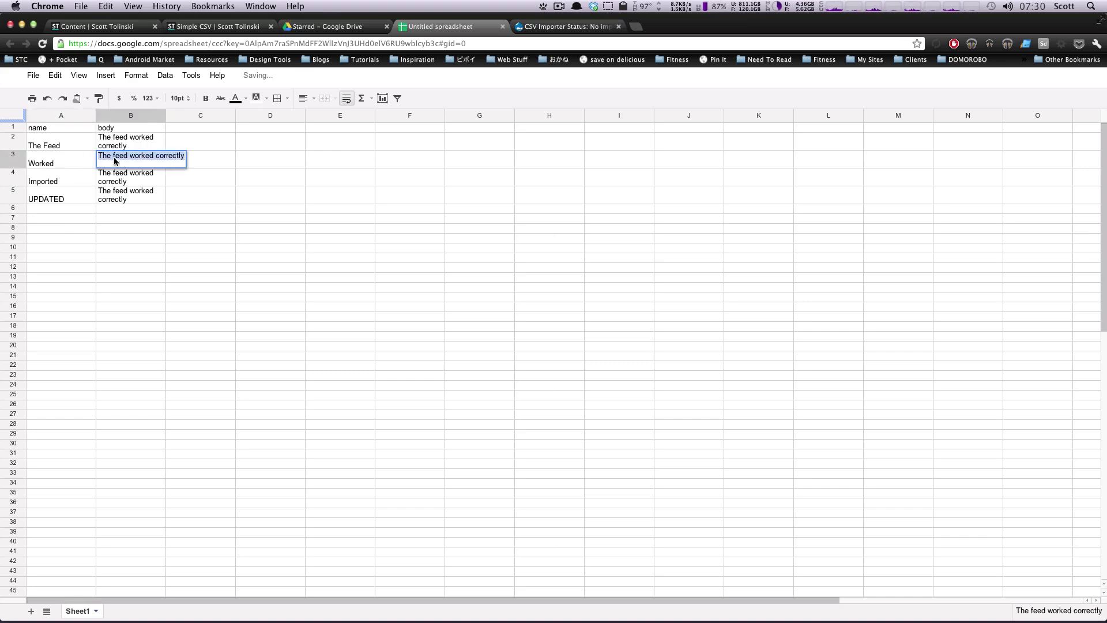
text($$$$$Y)
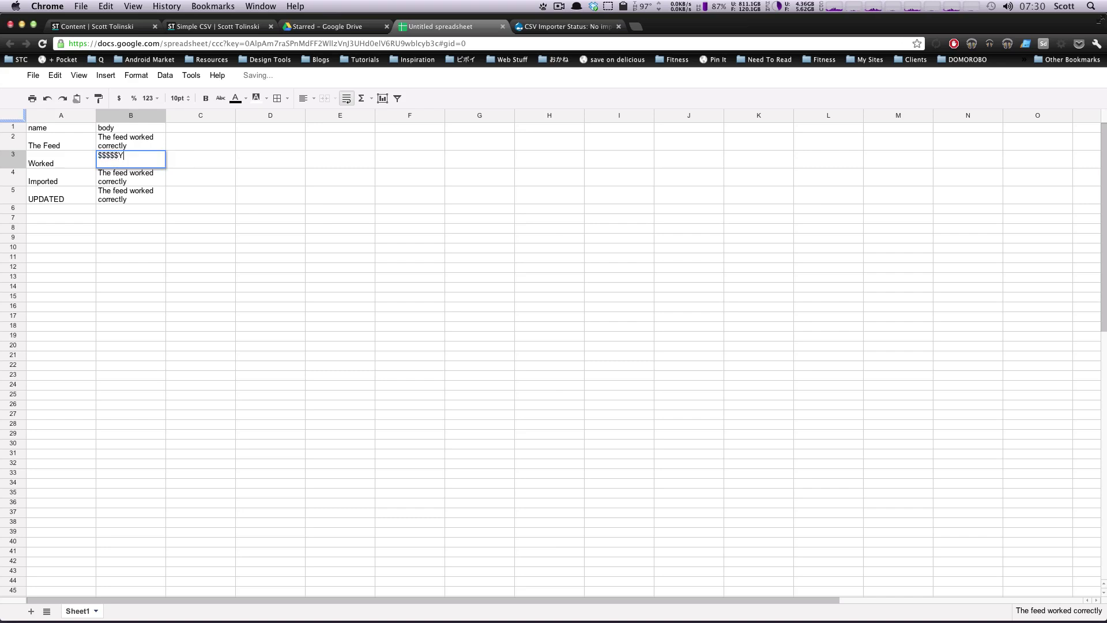
text(EESEYSEYS)
click(227, 181)
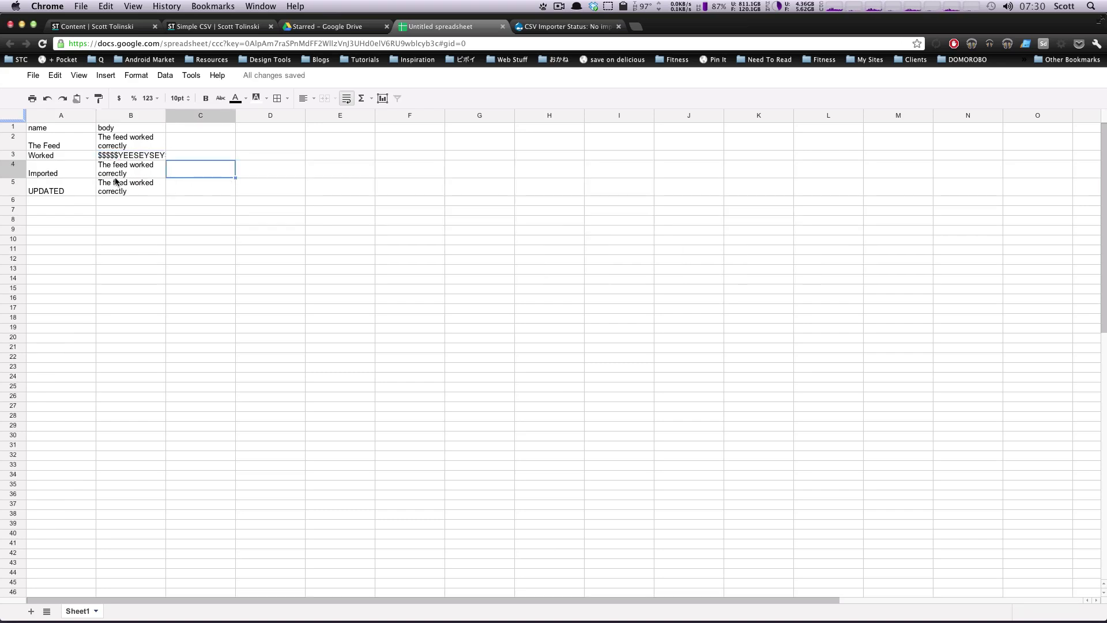
Step: Copy the name and body of the Imported row into row 6 and change the copy's name to Importedsdfsdf
drag(115, 173, 64, 173)
key(super+c)
click(71, 201)
key(super+v)
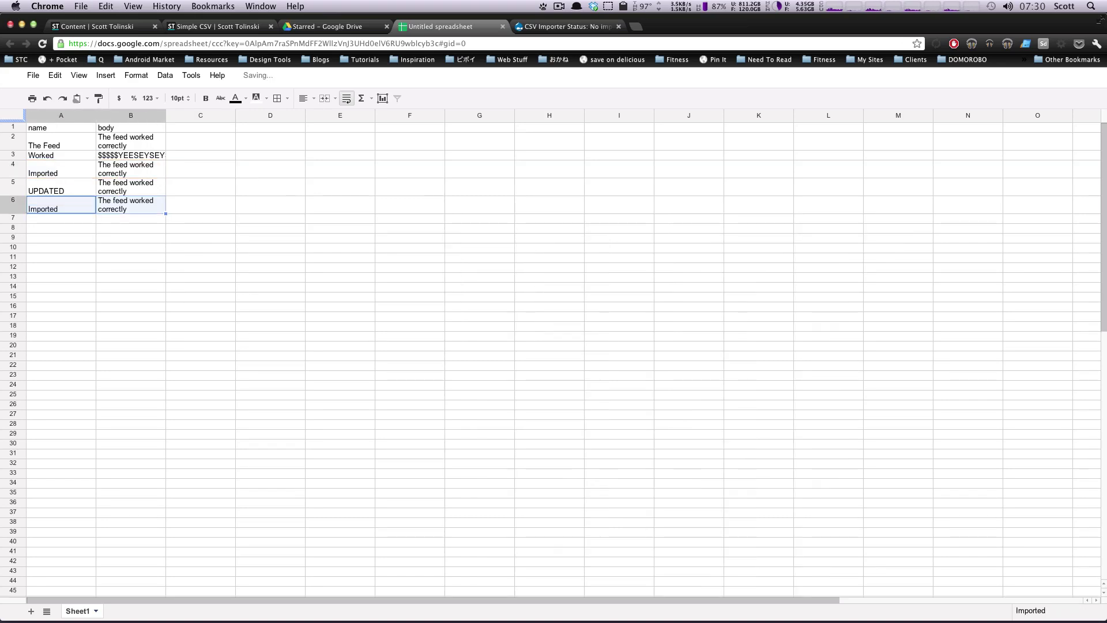
double_click(74, 206)
text(sdfsdf)
click(182, 224)
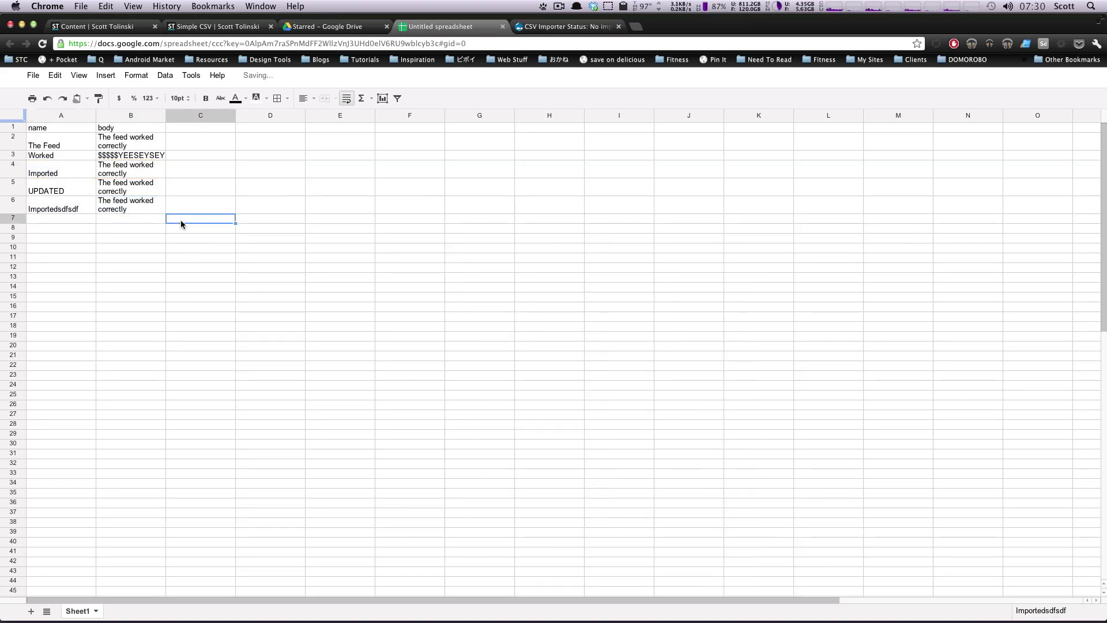
Step: Download the edited sheet as Comma Separated Values (.csv, current sheet)
click(33, 75)
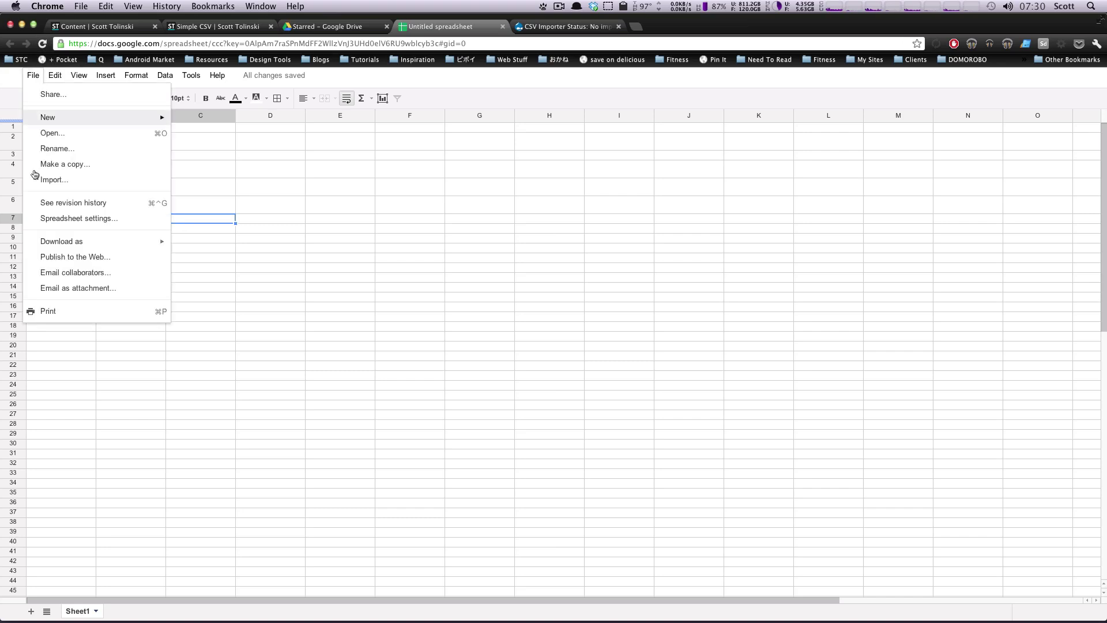
mouse_move(150, 243)
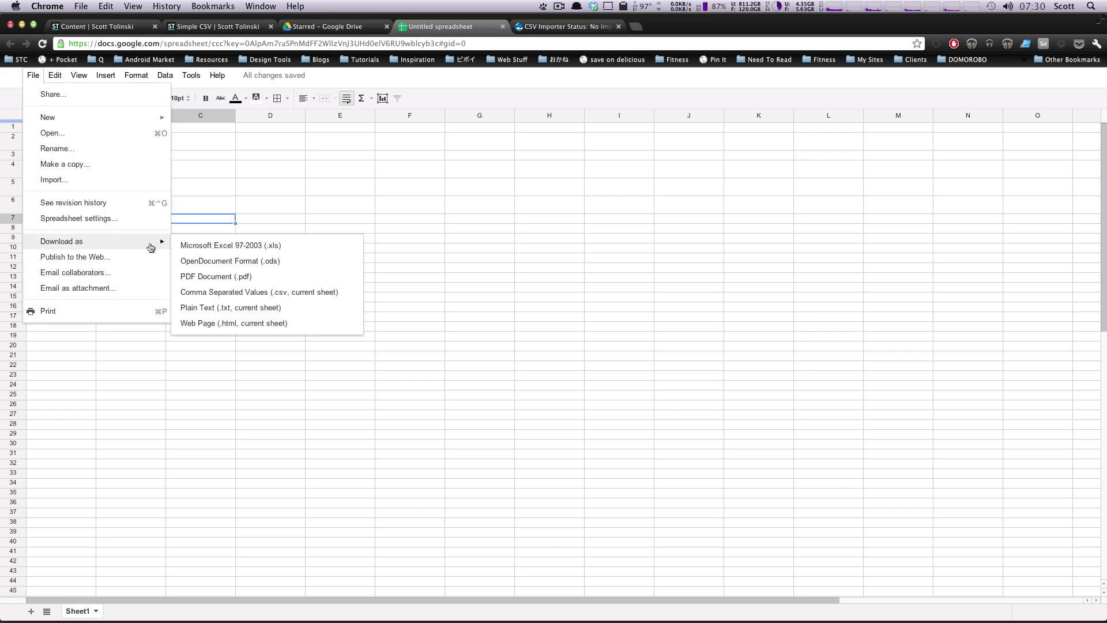
click(219, 291)
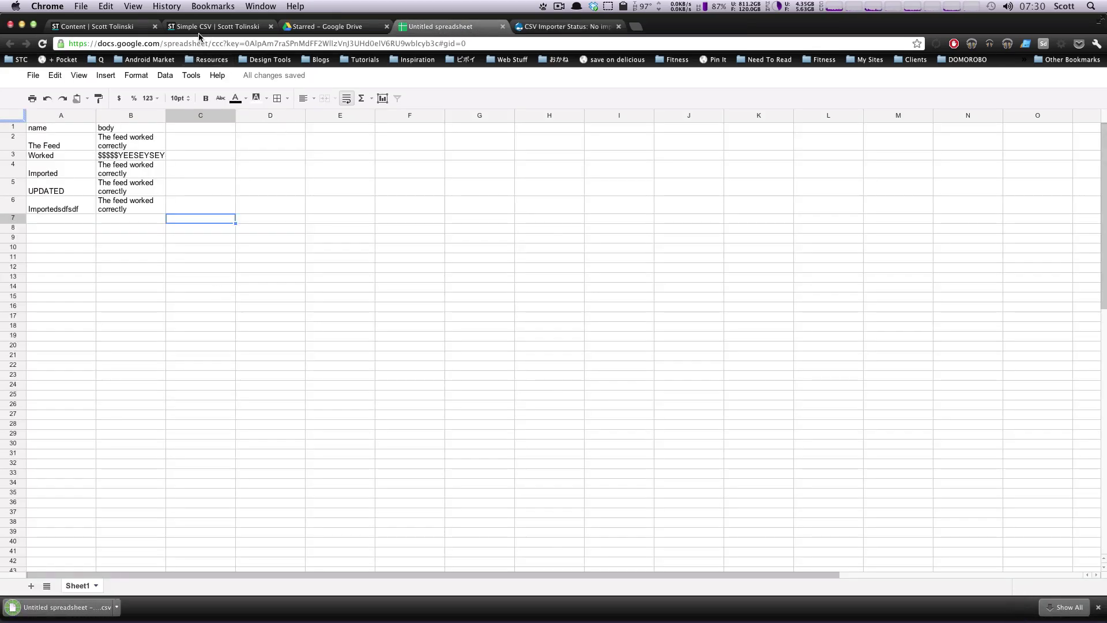
Step: On the Simple CSV import page, choose Untitled spreadsheet – Sheet1 (1).csv from Downloads and import it
click(151, 27)
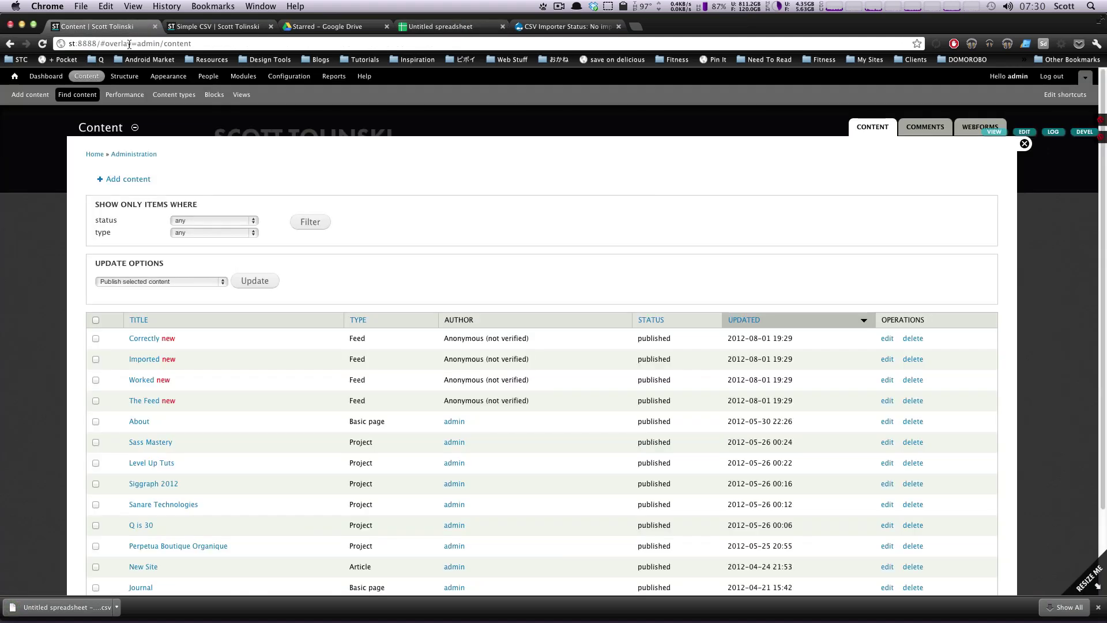
click(180, 29)
click(242, 478)
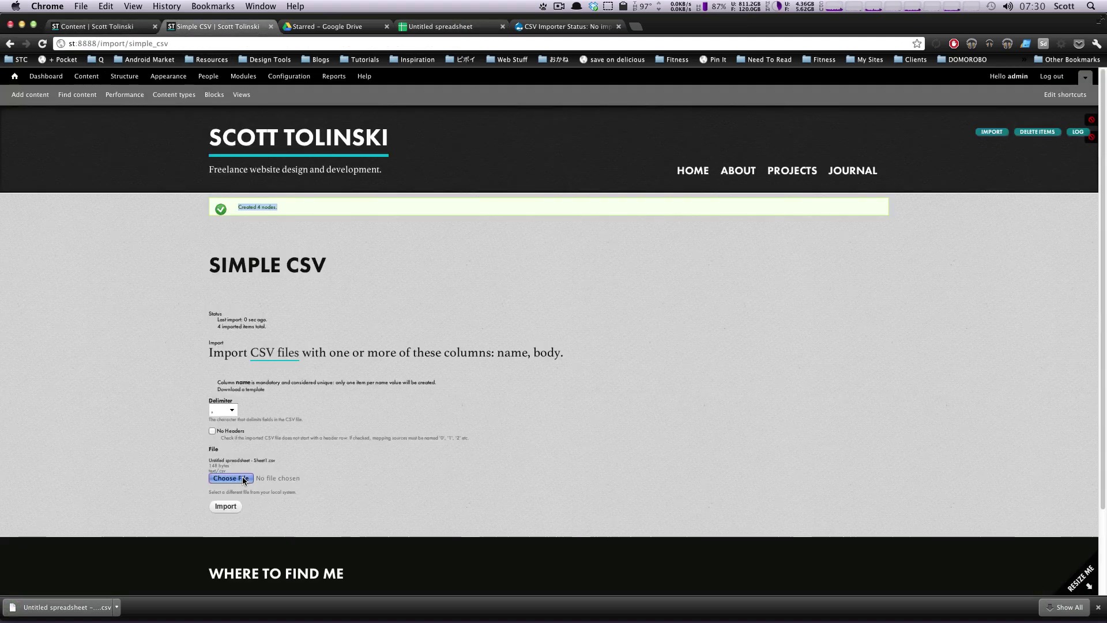
click(498, 111)
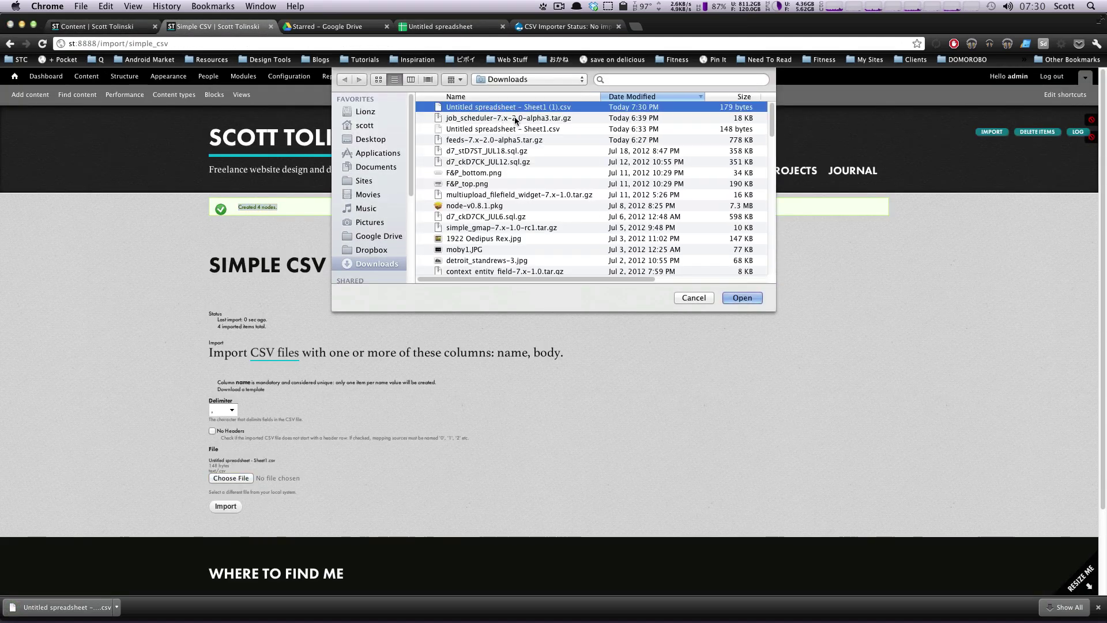
click(742, 298)
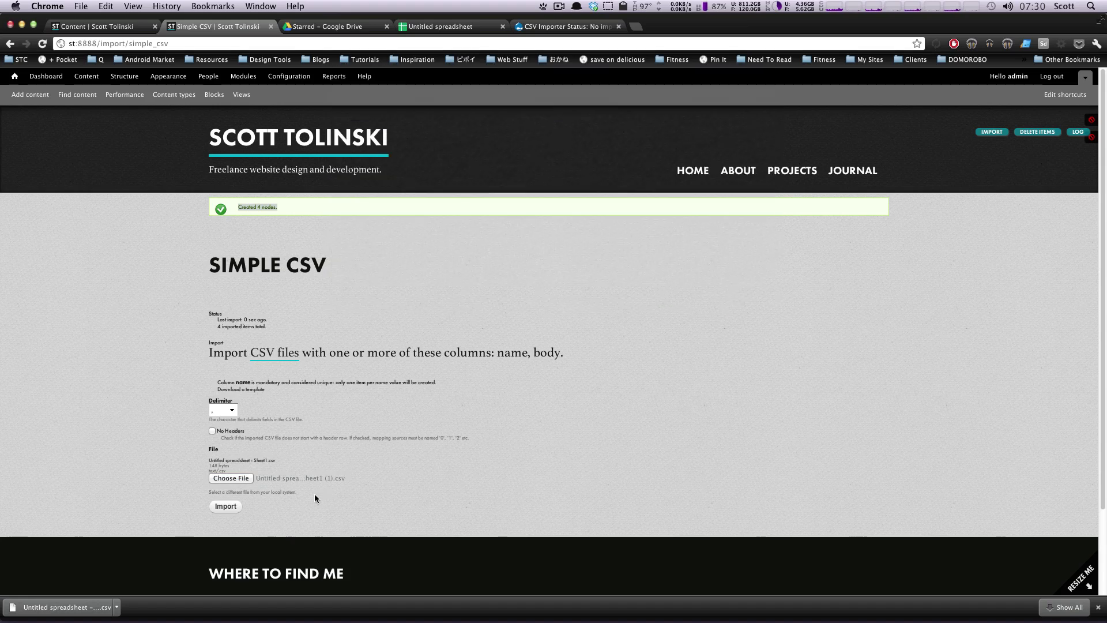
click(226, 506)
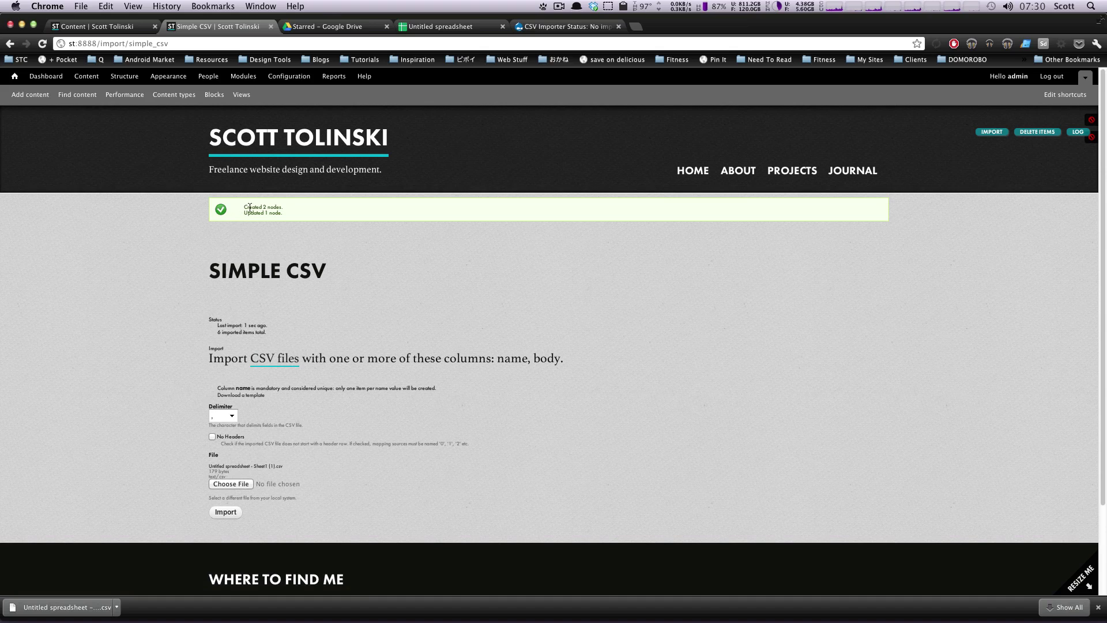
Step: Check the import result message, refresh the content list, and inspect the UPDATED node's edit form
mouse_move(250, 207)
mouse_down()
mouse_move(281, 210)
mouse_move(247, 215)
mouse_up()
click(82, 41)
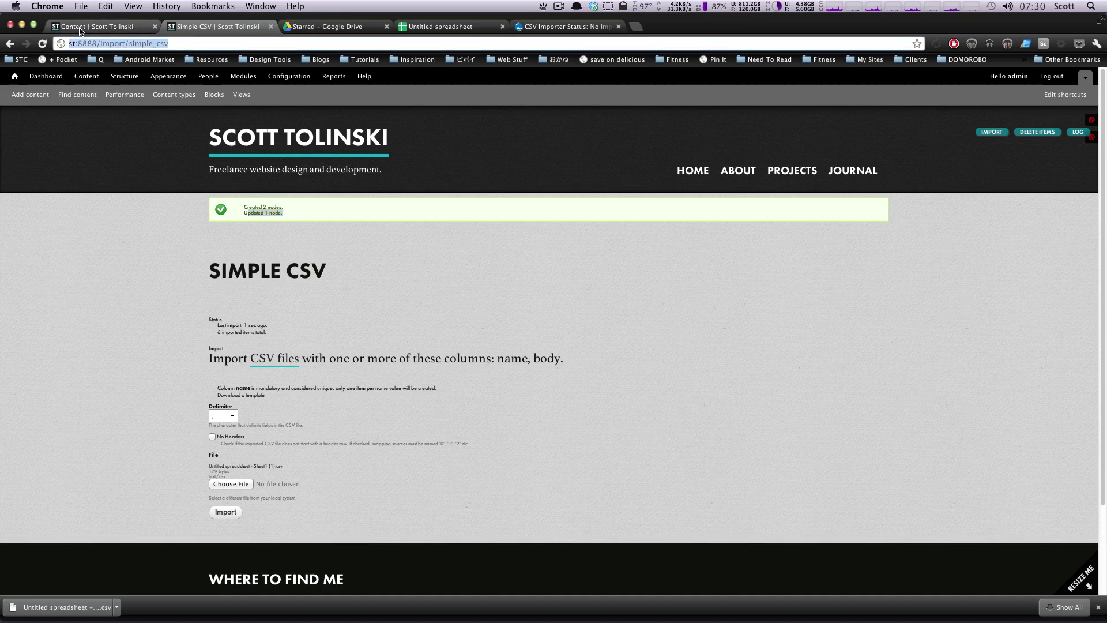
click(80, 26)
key(super+r)
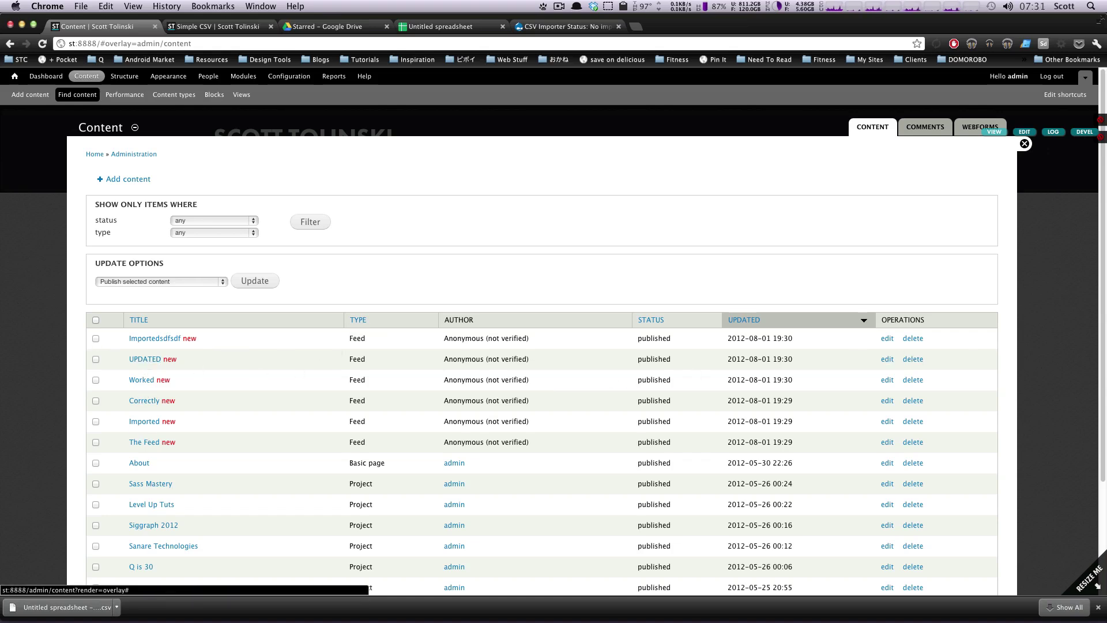
click(887, 360)
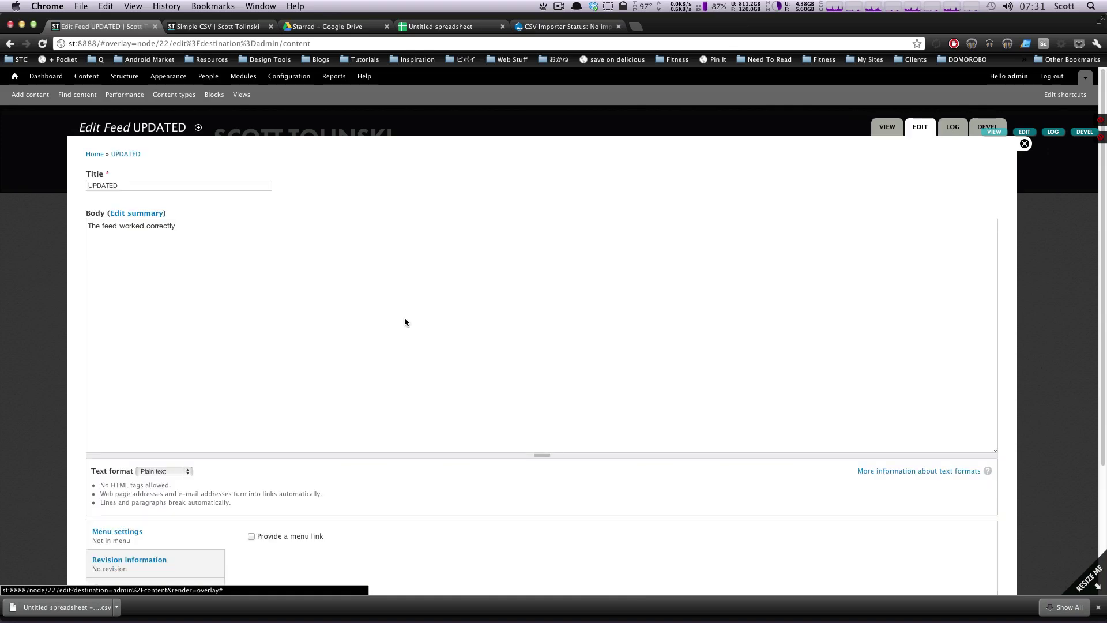
drag(406, 319, 76, 203)
scroll(268, 346, down, 3)
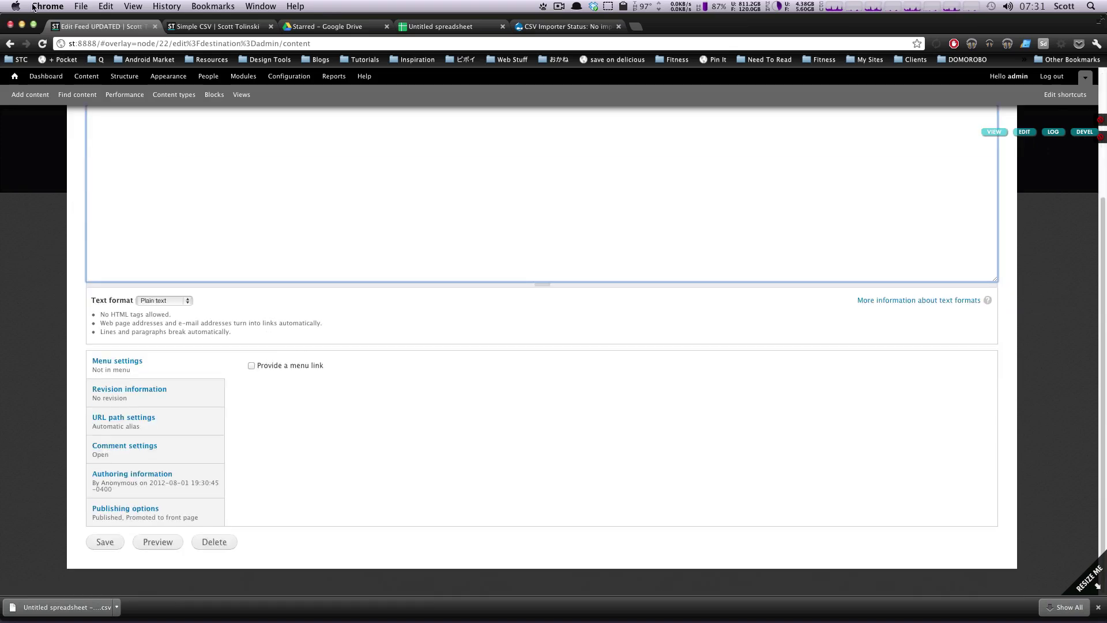
click(10, 46)
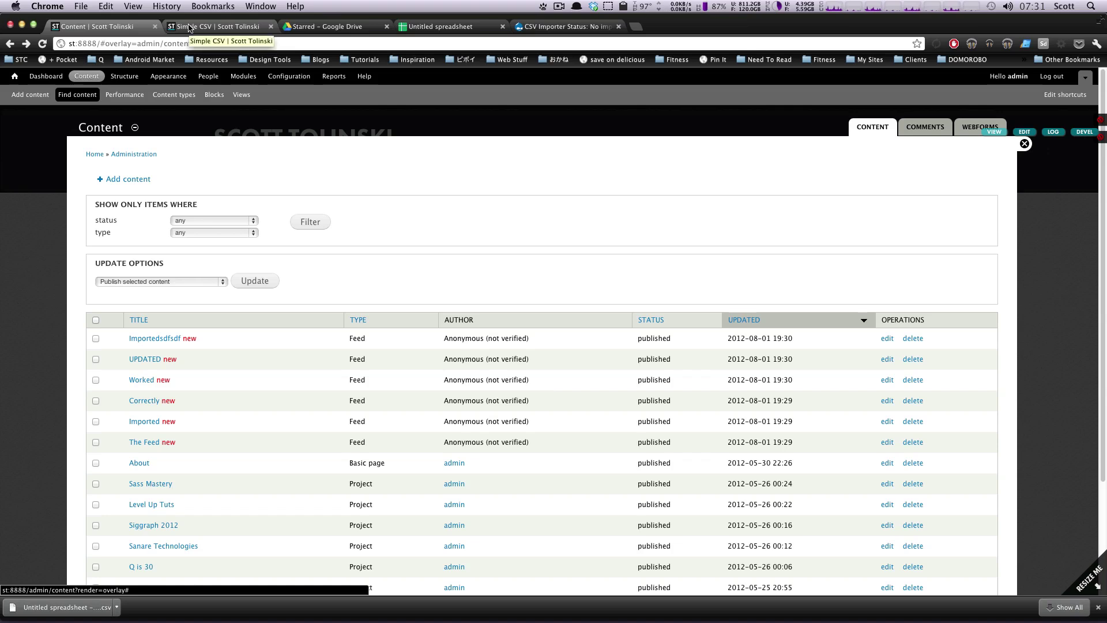
Step: Delete all items imported through the Simple CSV importer, confirm the deletion, and open the site's content list
click(189, 28)
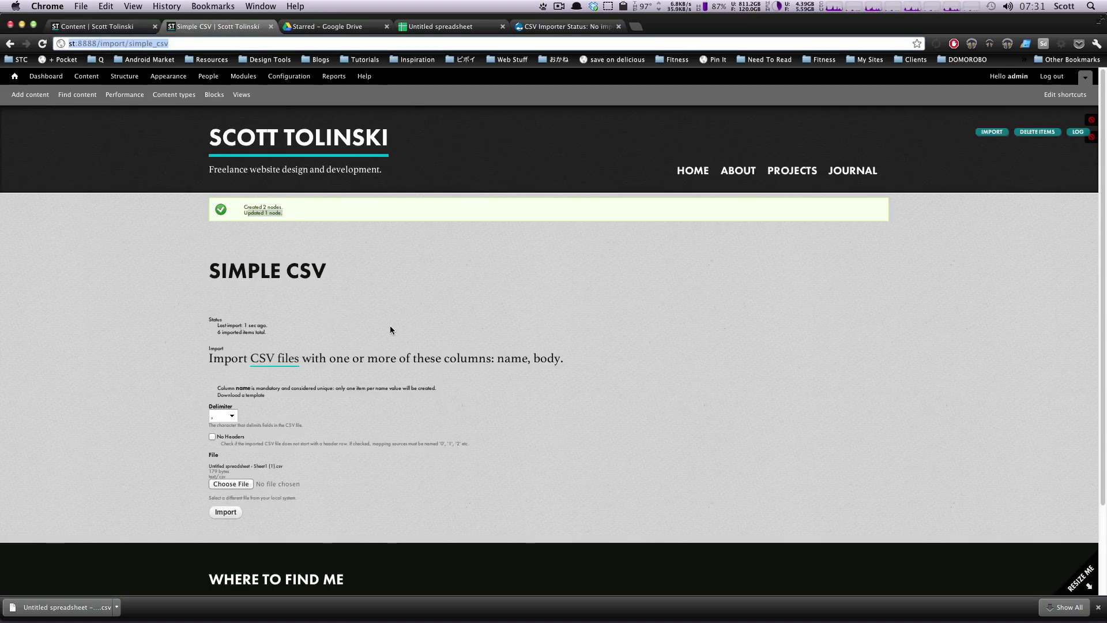
click(306, 278)
drag(334, 275, 209, 275)
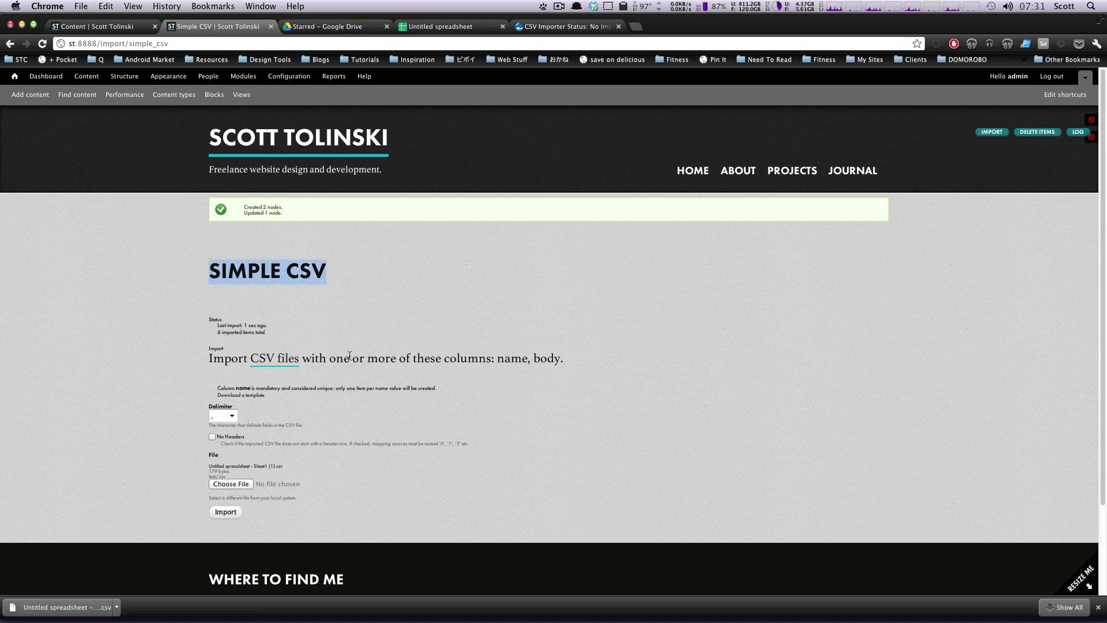
click(323, 271)
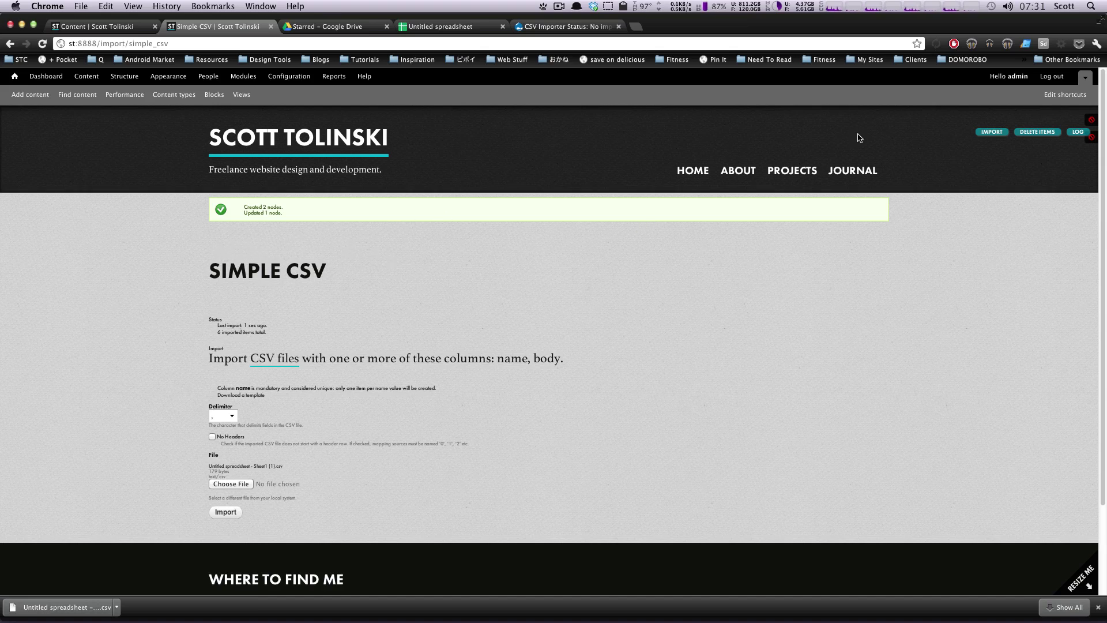
click(1021, 132)
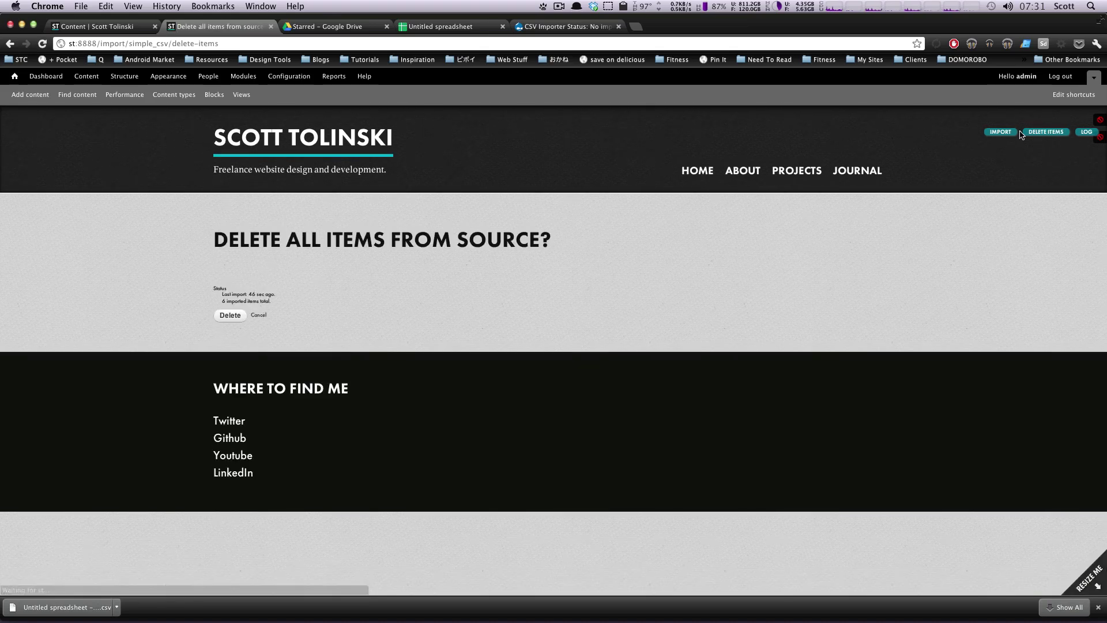
click(228, 316)
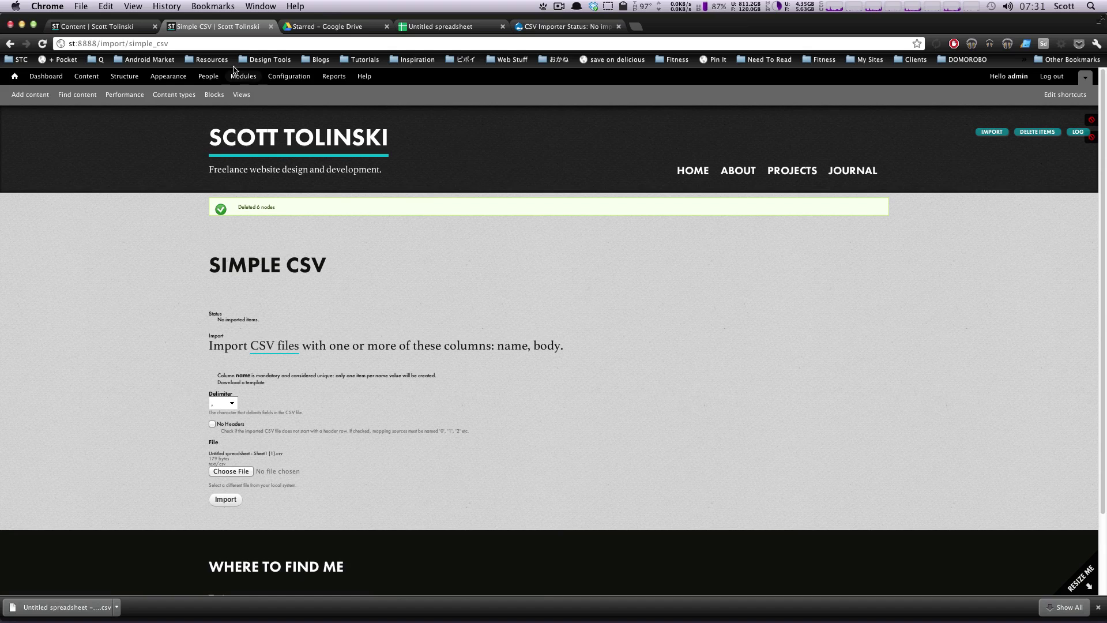
click(88, 97)
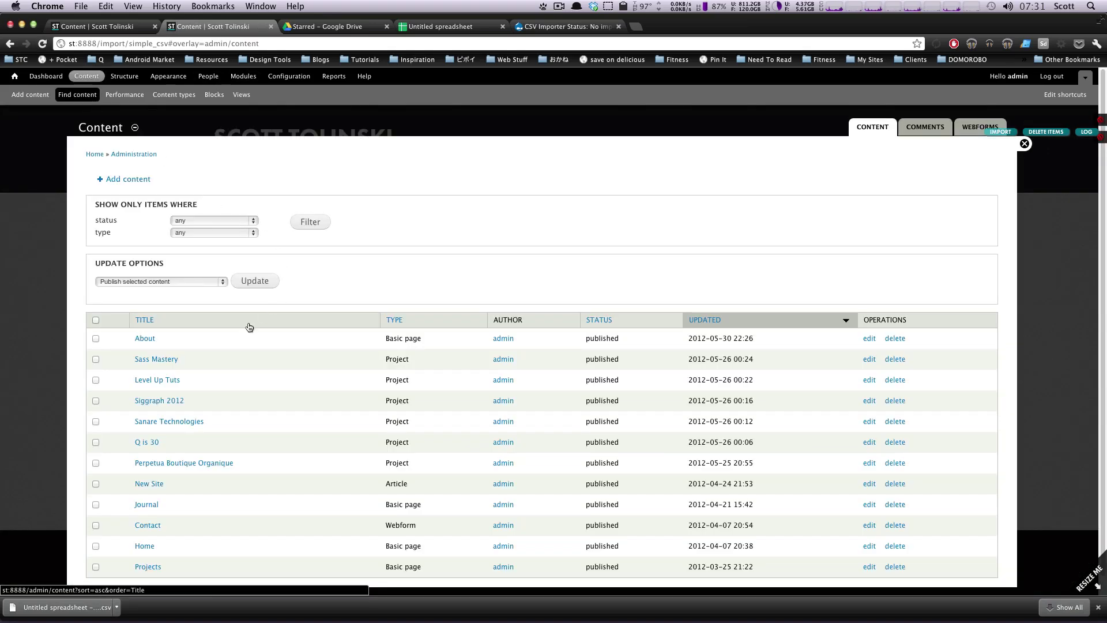